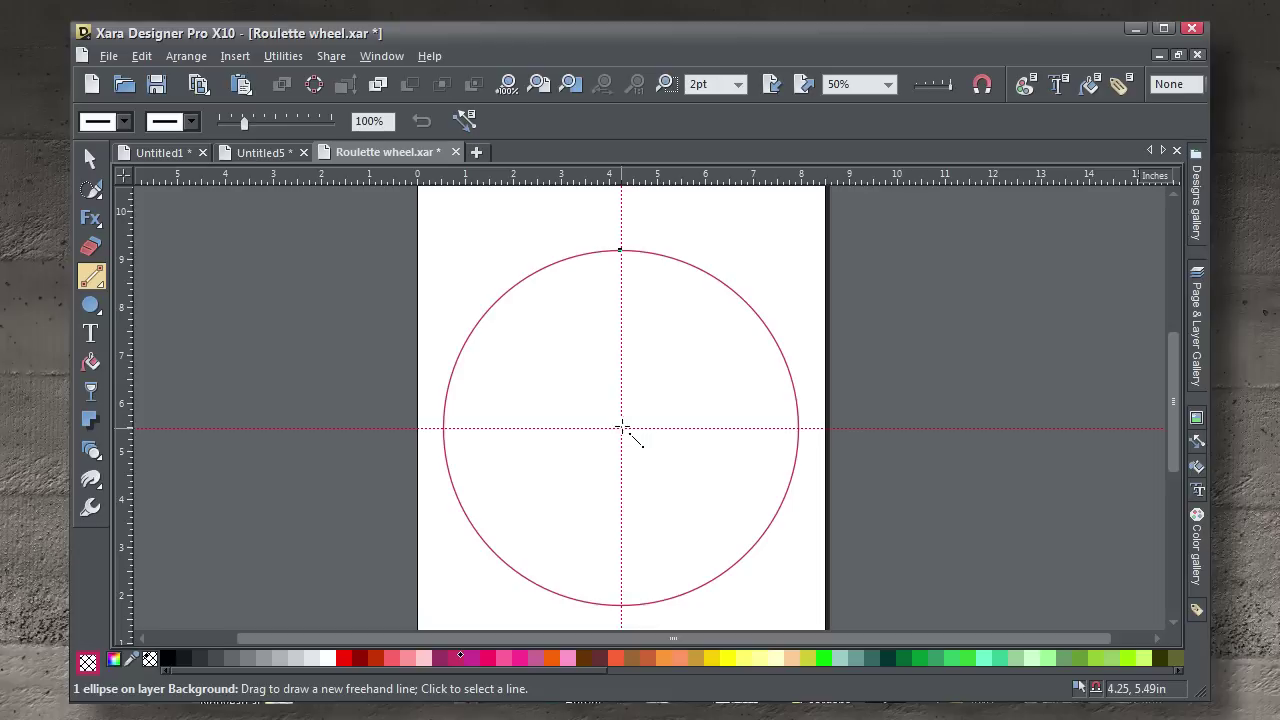
# - Draw a vertical line about 4.33 in long from the circle's centre past its upper edge, with a 4 pt green outline
pyautogui.moveTo(622, 428)
pyautogui.mouseDown()
pyautogui.moveTo(627, 197)
pyautogui.moveTo(620, 215)
pyautogui.mouseUp()
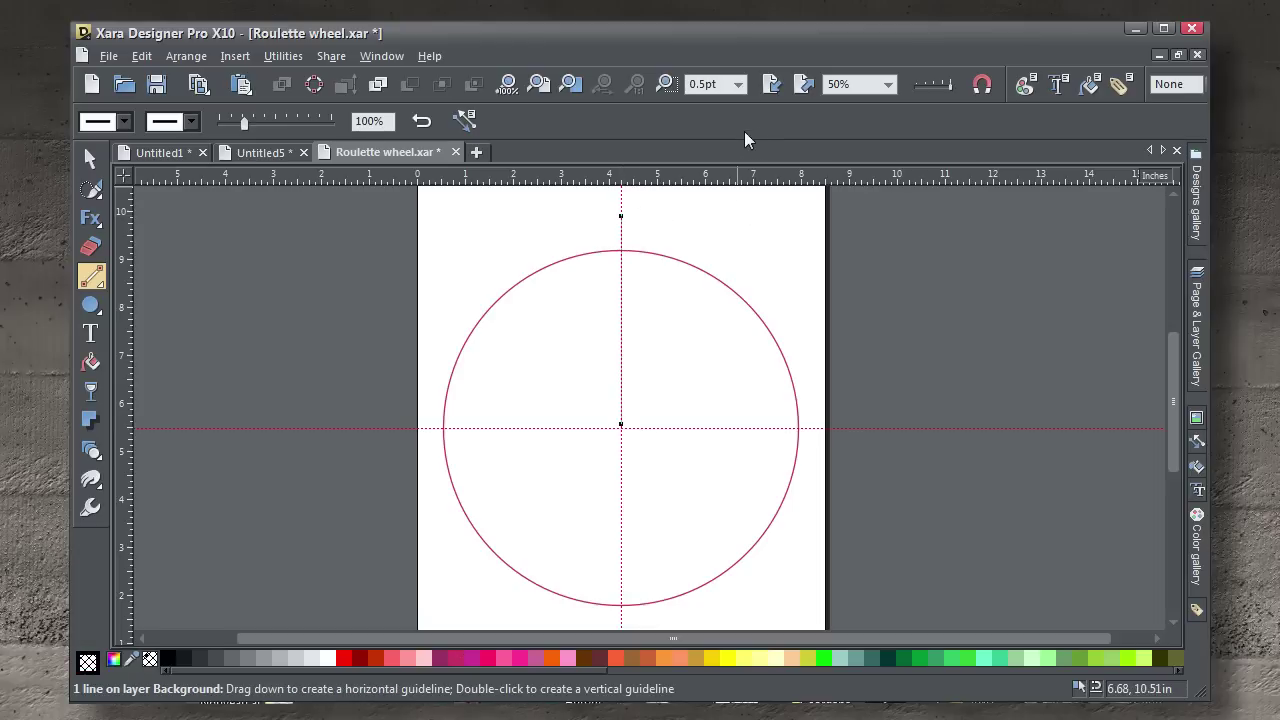
pyautogui.click(739, 86)
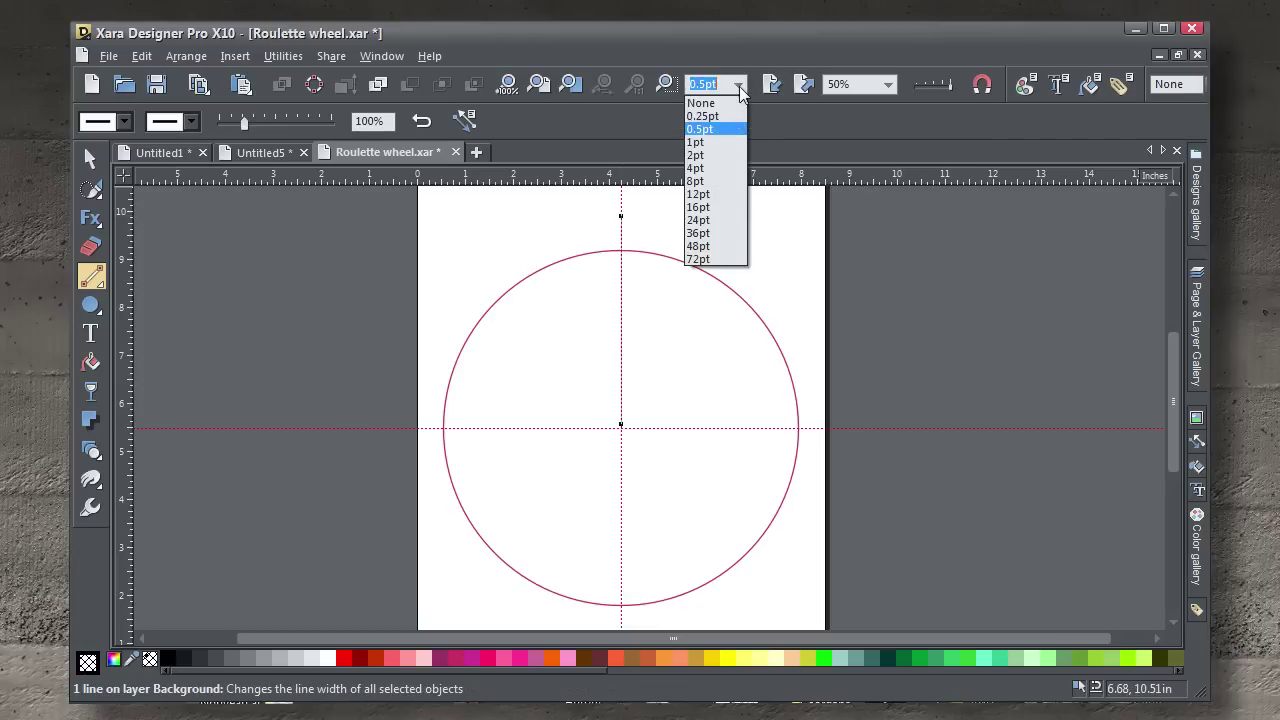
pyautogui.click(716, 155)
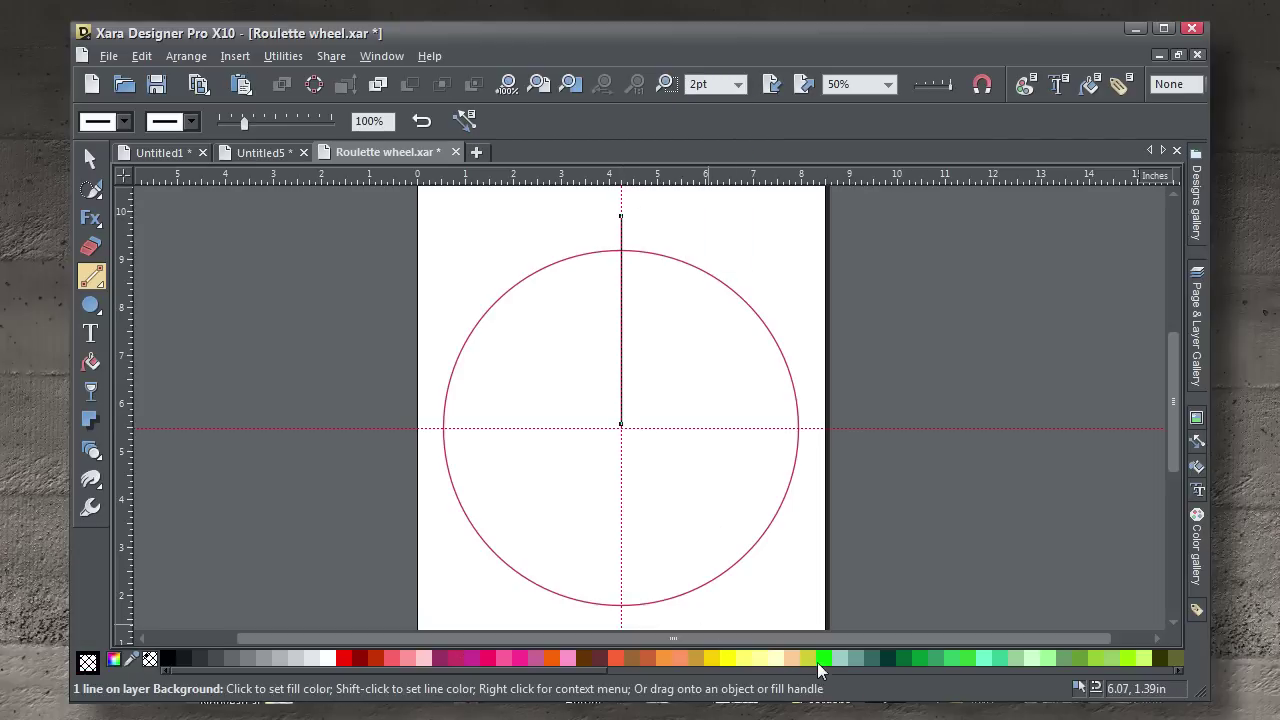
pyautogui.click(741, 86)
pyautogui.click(711, 168)
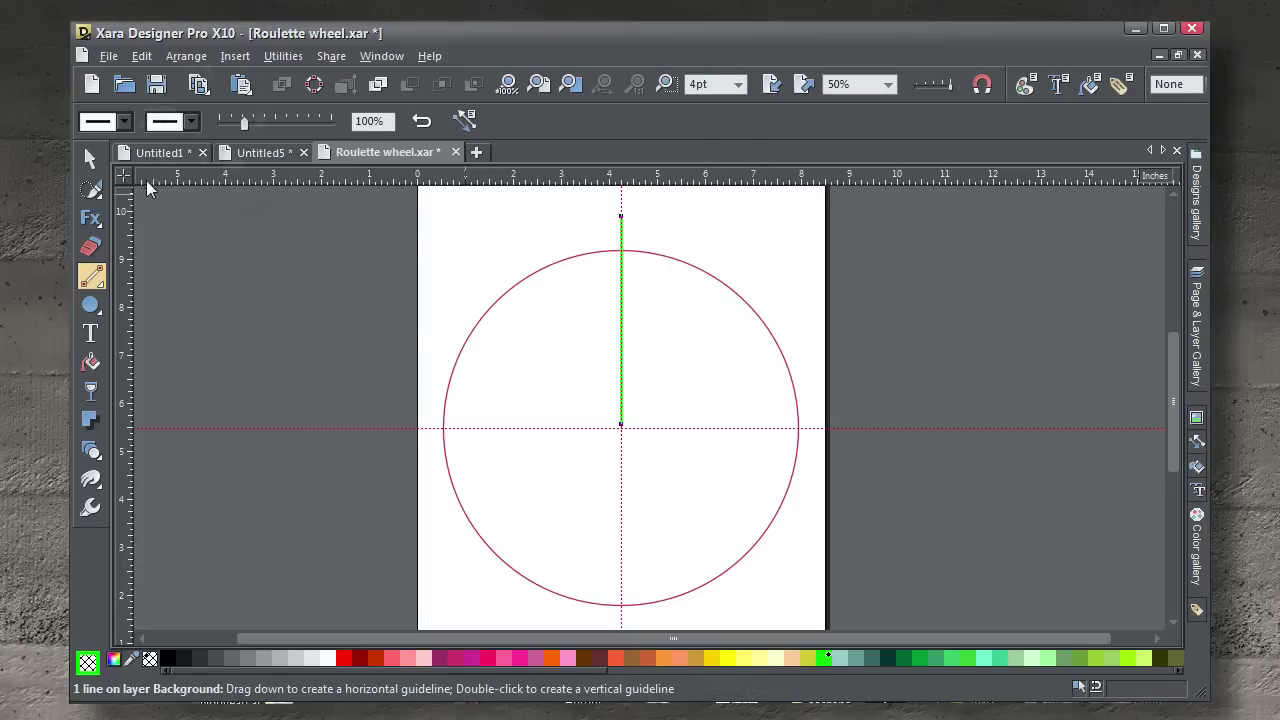
# - Place the green line's rotation centre at the circle's centre and make a copy rotated 4.5 degrees clockwise
pyautogui.click(92, 158)
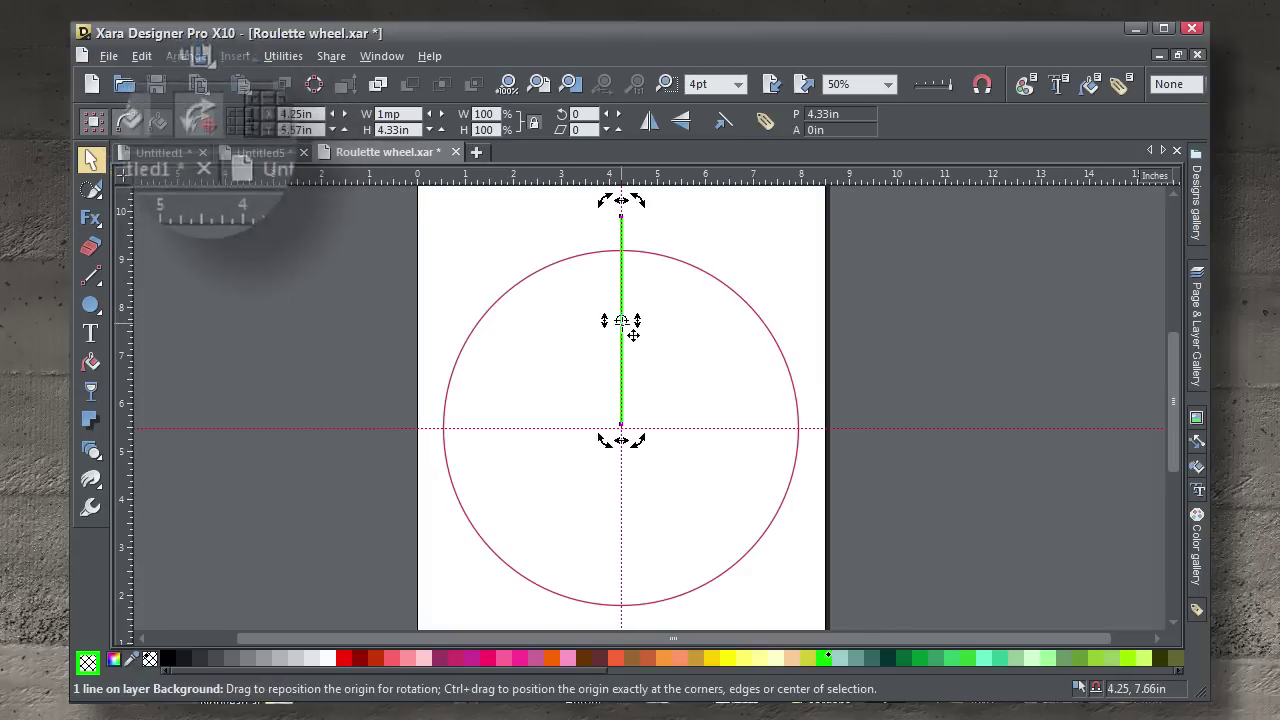
pyautogui.moveTo(622, 320); pyautogui.dragTo(617, 418)
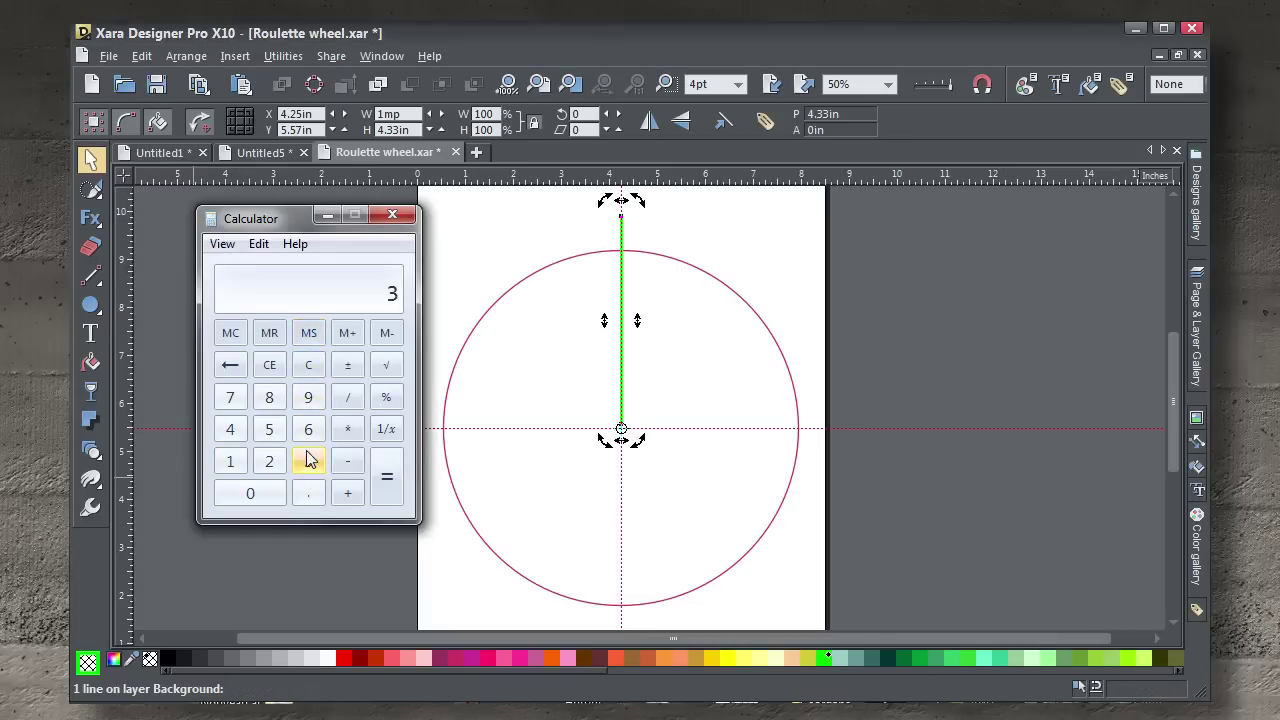
pyautogui.click(255, 494)
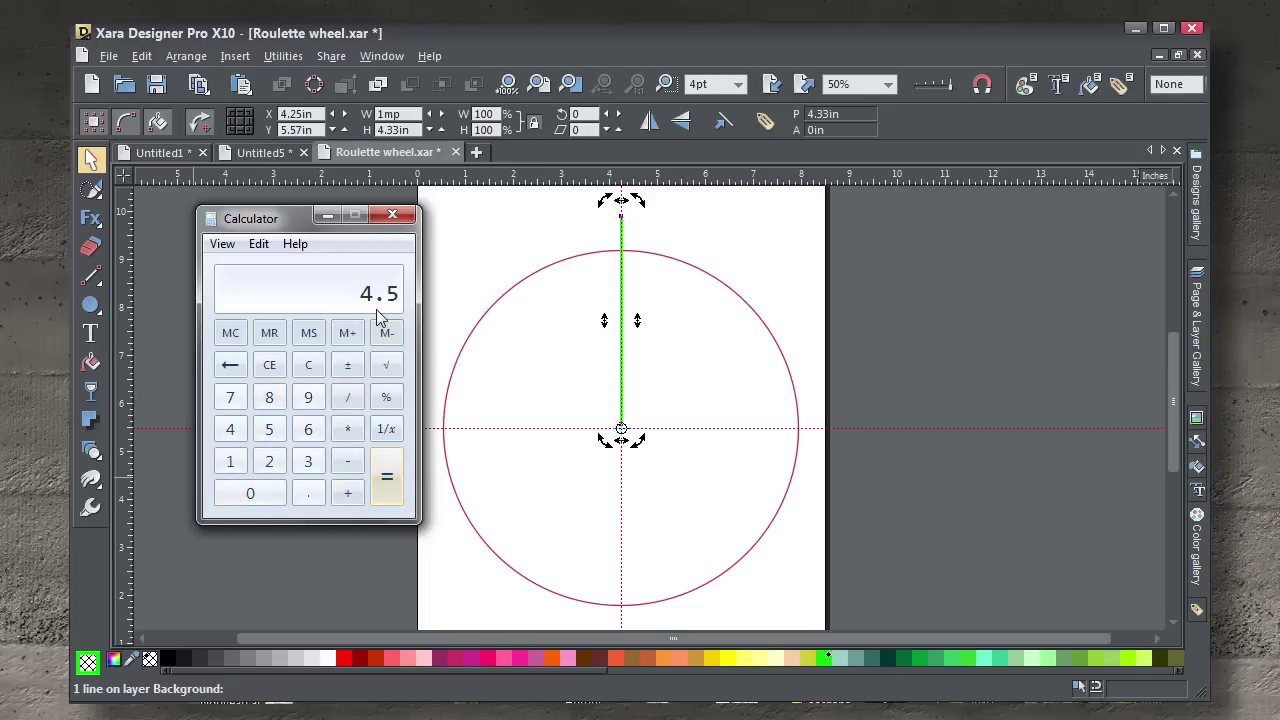
pyautogui.click(328, 215)
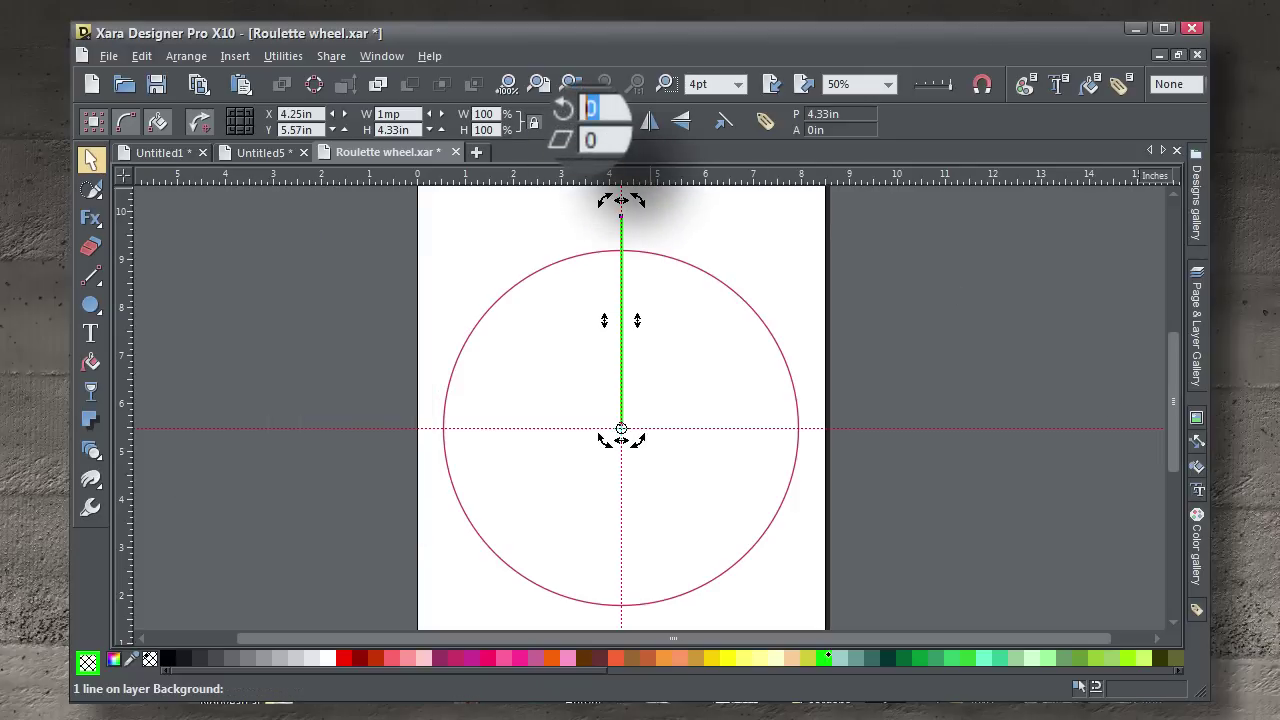
pyautogui.write('.')
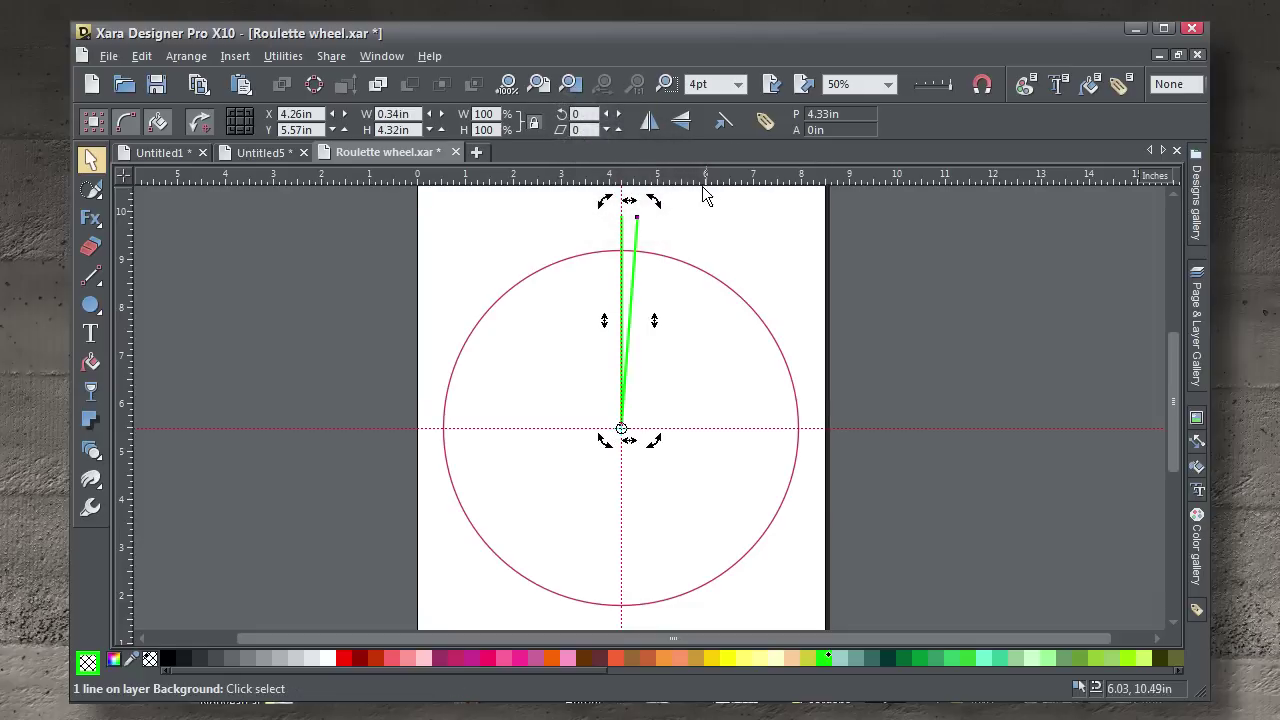
# - Select both green lines and join their lower endpoints into one point at the guideline intersection
pyautogui.scroll(3, 672, 214)
pyautogui.moveTo(672, 214)
pyautogui.mouseDown()
pyautogui.moveTo(686, 240)
pyautogui.moveTo(803, 244)
pyautogui.mouseUp()
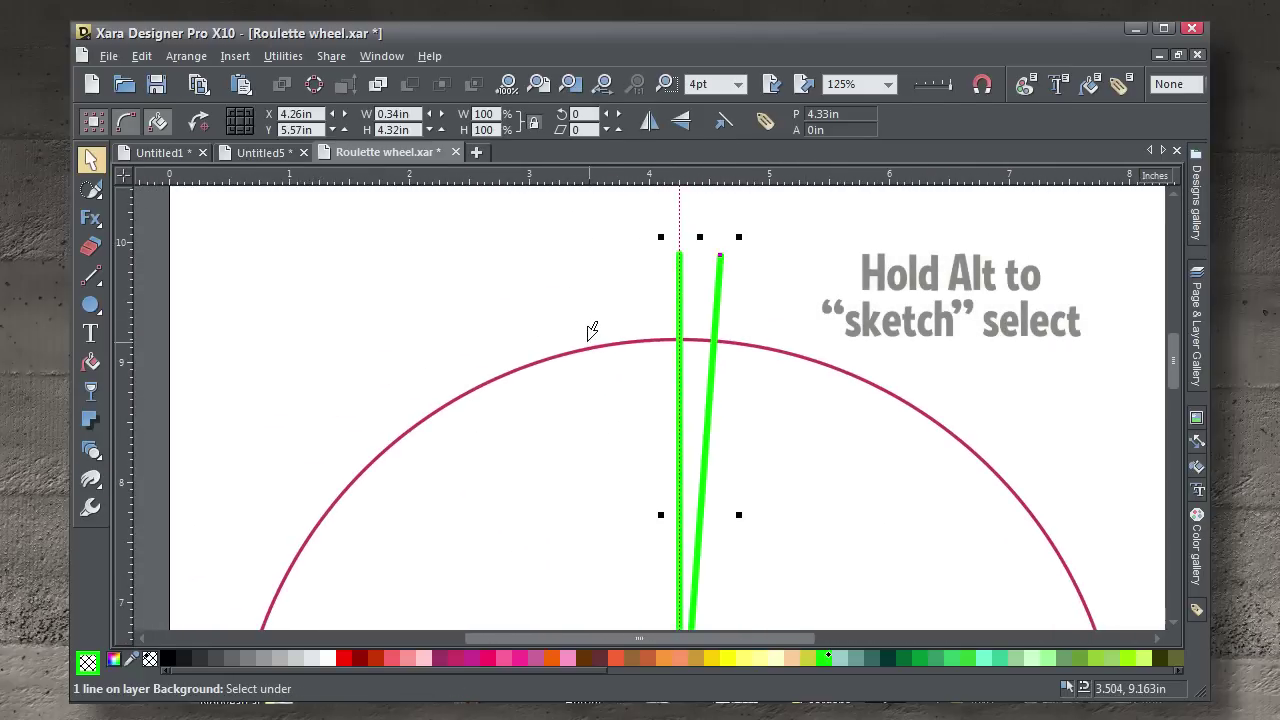
pyautogui.moveTo(576, 267)
pyautogui.keyDown('alt'); pyautogui.mouseDown()
pyautogui.moveTo(631, 302)
pyautogui.moveTo(799, 274)
pyautogui.mouseUp(); pyautogui.keyUp('alt')
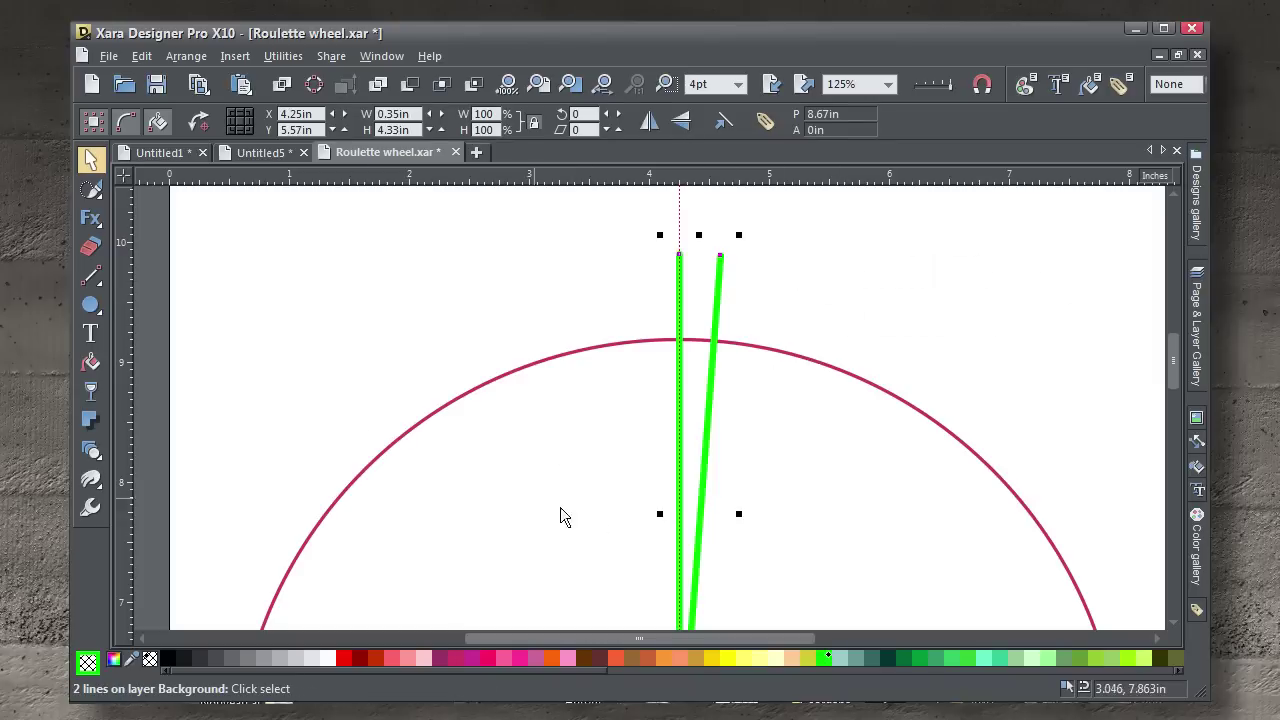
pyautogui.moveTo(706, 531); pyautogui.dragTo(671, 309)
pyautogui.moveTo(95, 276)
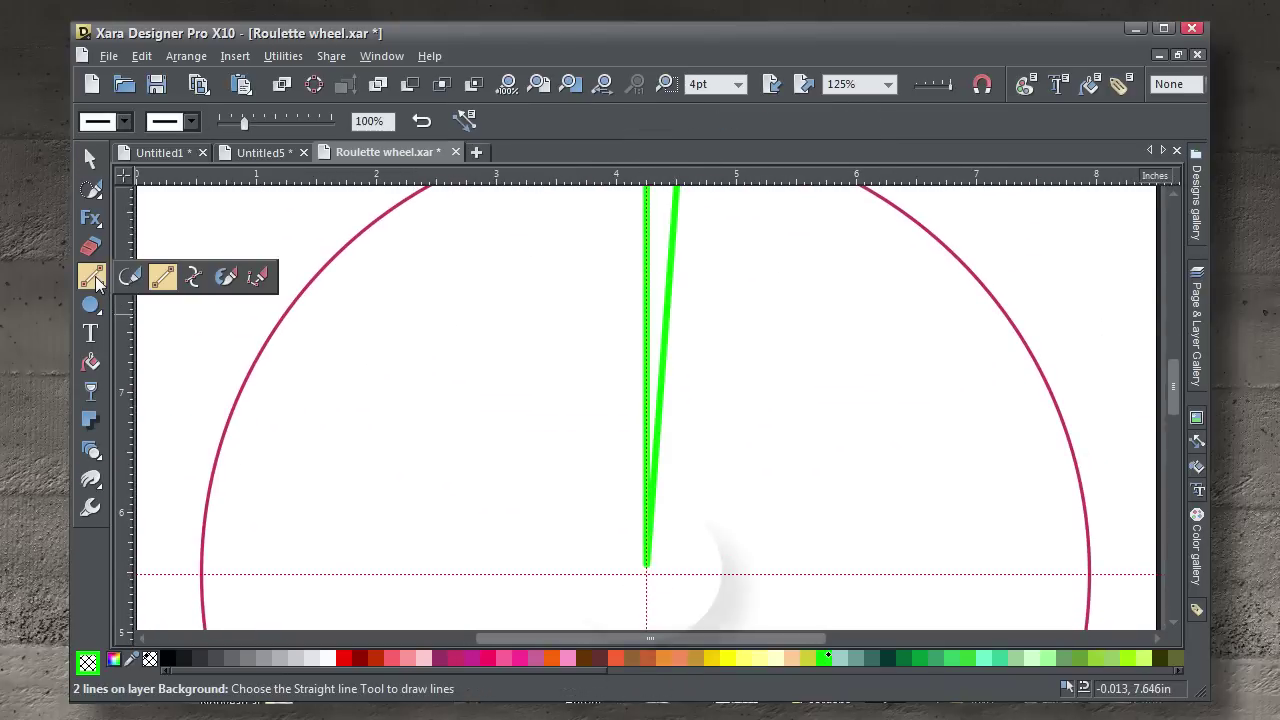
pyautogui.click(167, 278)
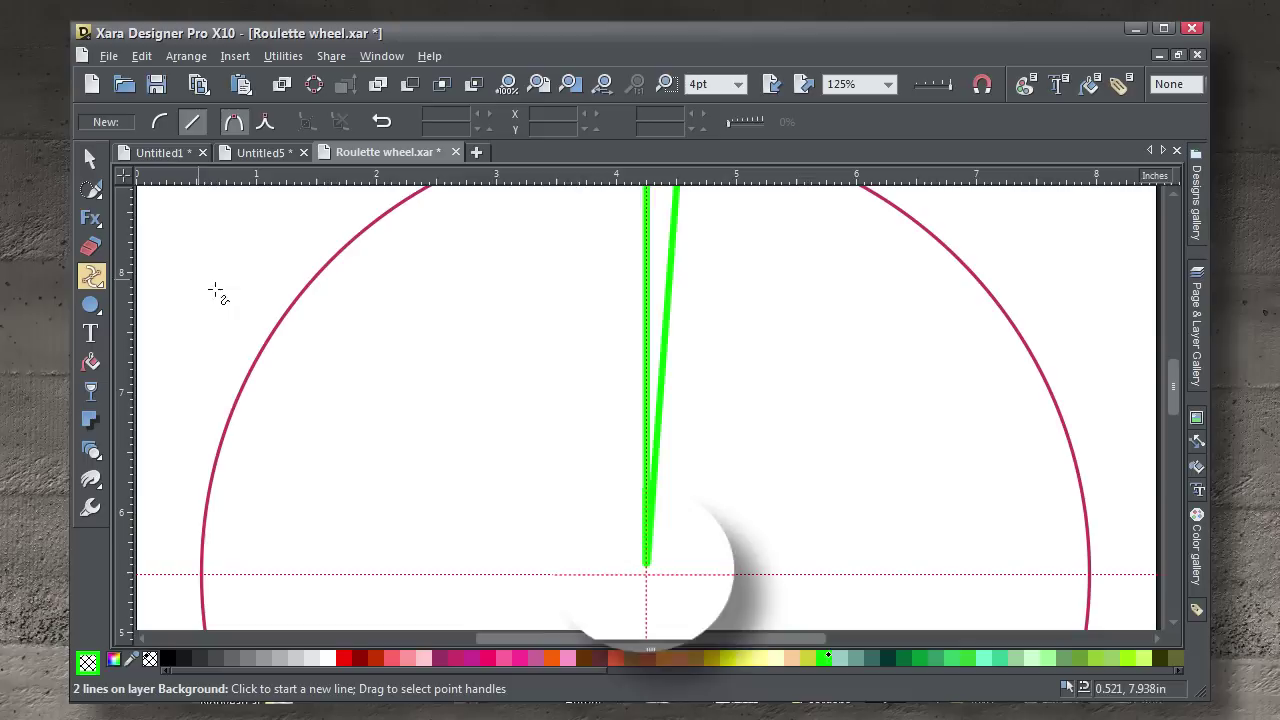
pyautogui.click(646, 562)
pyautogui.moveTo(646, 556)
pyautogui.mouseDown()
pyautogui.moveTo(640, 578)
pyautogui.moveTo(594, 580)
pyautogui.moveTo(646, 551)
pyautogui.moveTo(645, 576)
pyautogui.mouseUp()
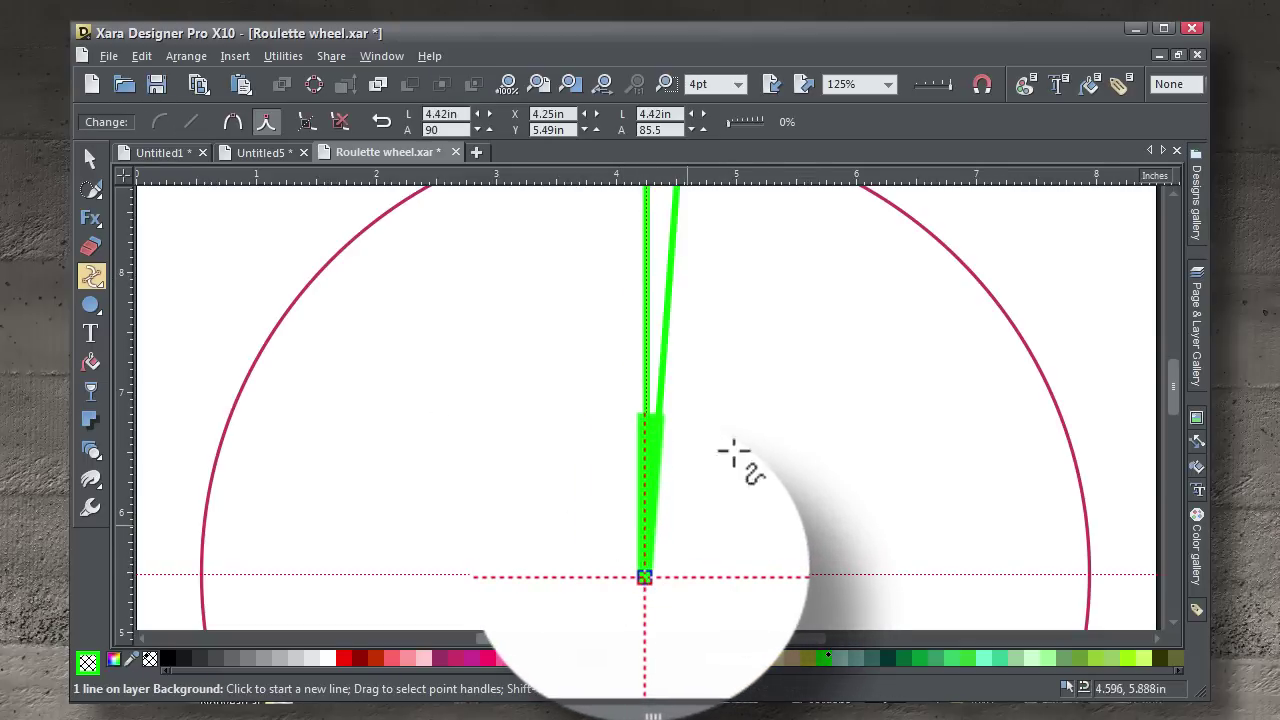
# - Connect the two upper line ends with the Pen tool to close the lines into a narrow wedge
pyautogui.hotkey('alt', 'x')
pyautogui.moveTo(730, 343); pyautogui.dragTo(760, 597)
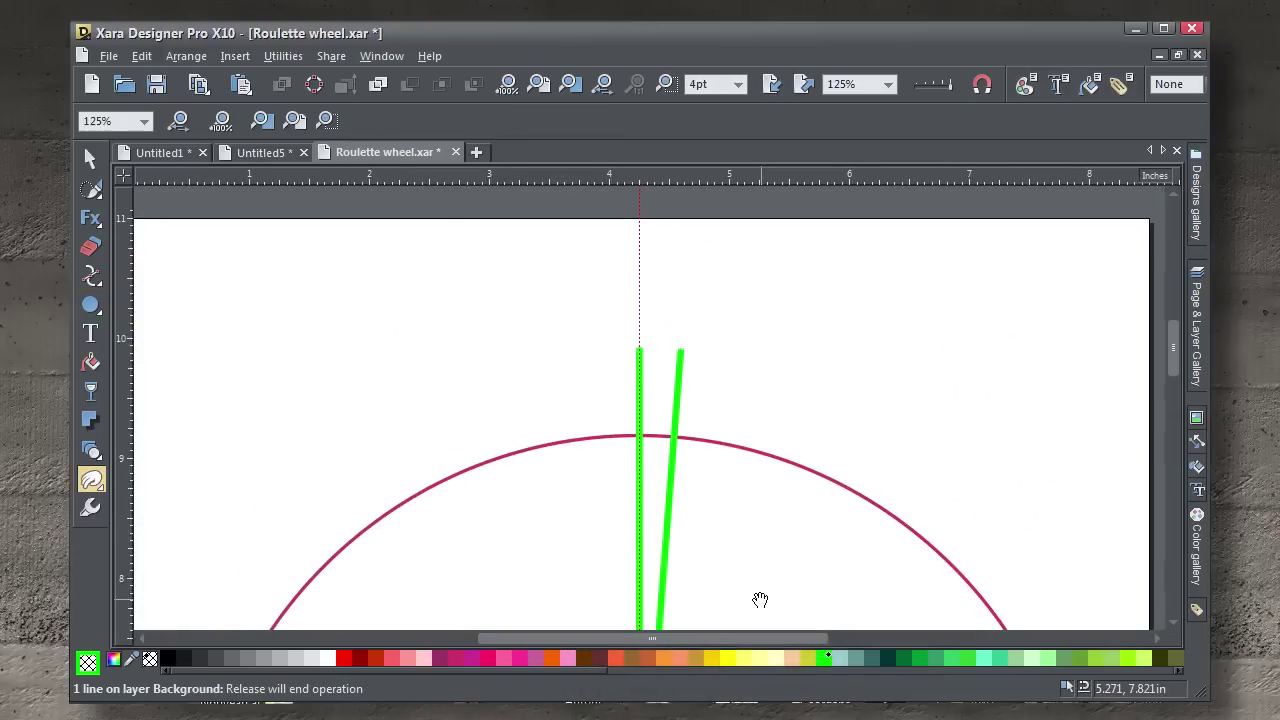
pyautogui.press('F4')
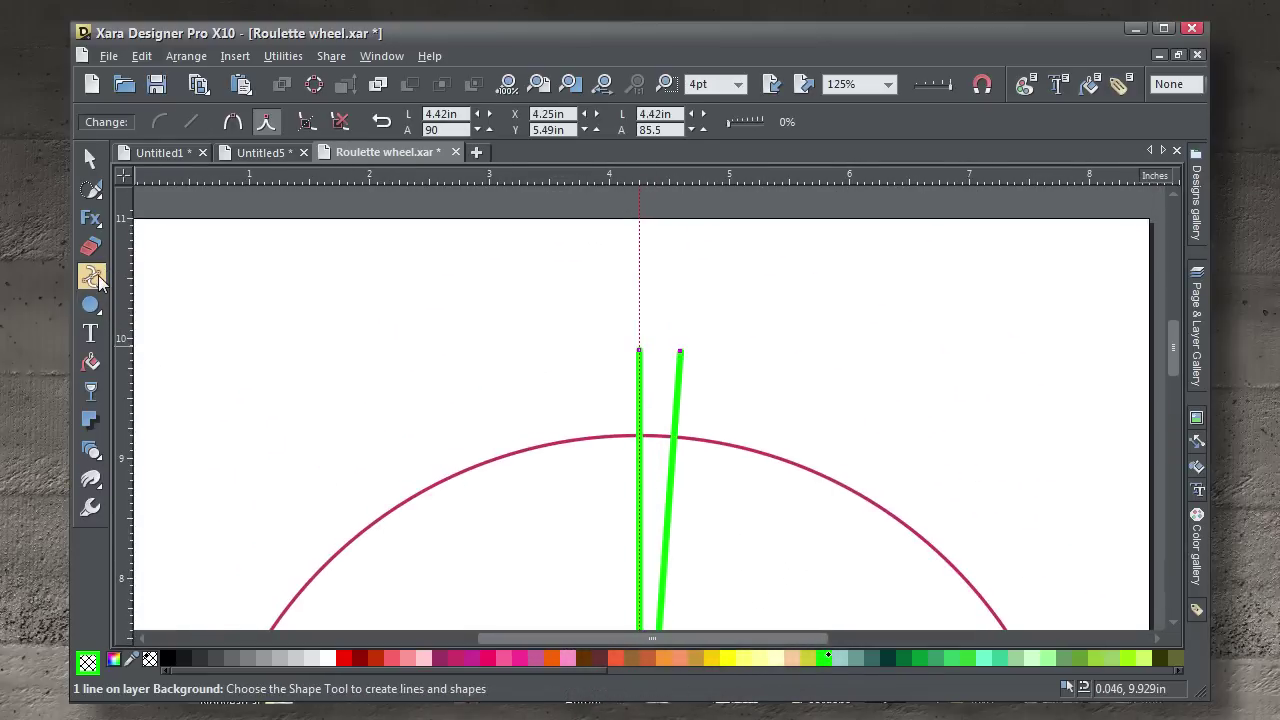
pyautogui.moveTo(97, 287)
pyautogui.click(256, 278)
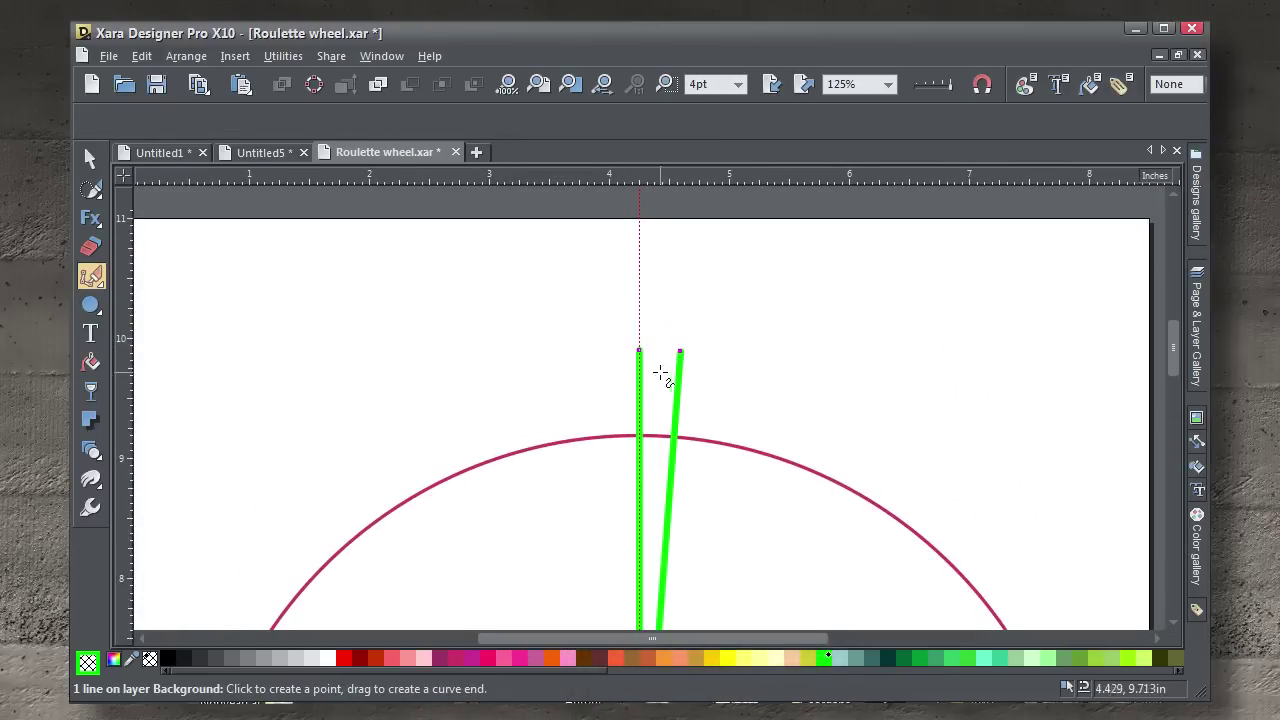
pyautogui.click(641, 352)
pyautogui.click(652, 333)
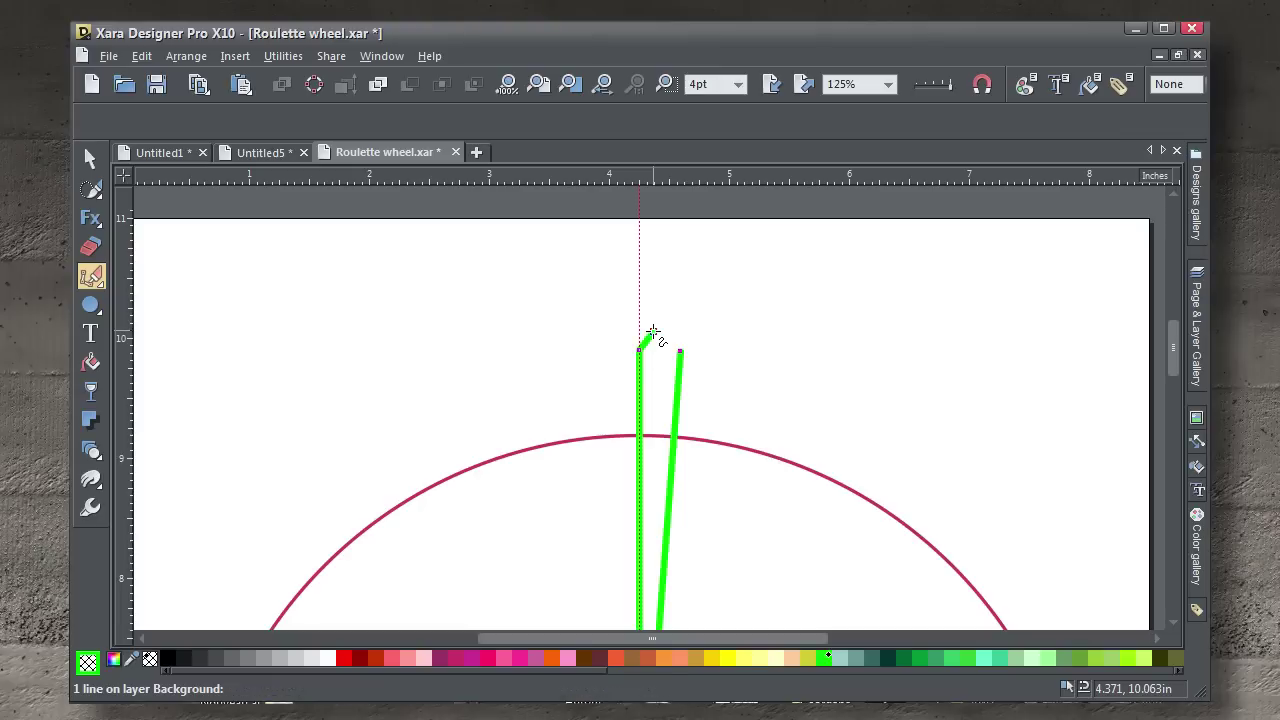
pyautogui.moveTo(652, 333); pyautogui.dragTo(688, 360)
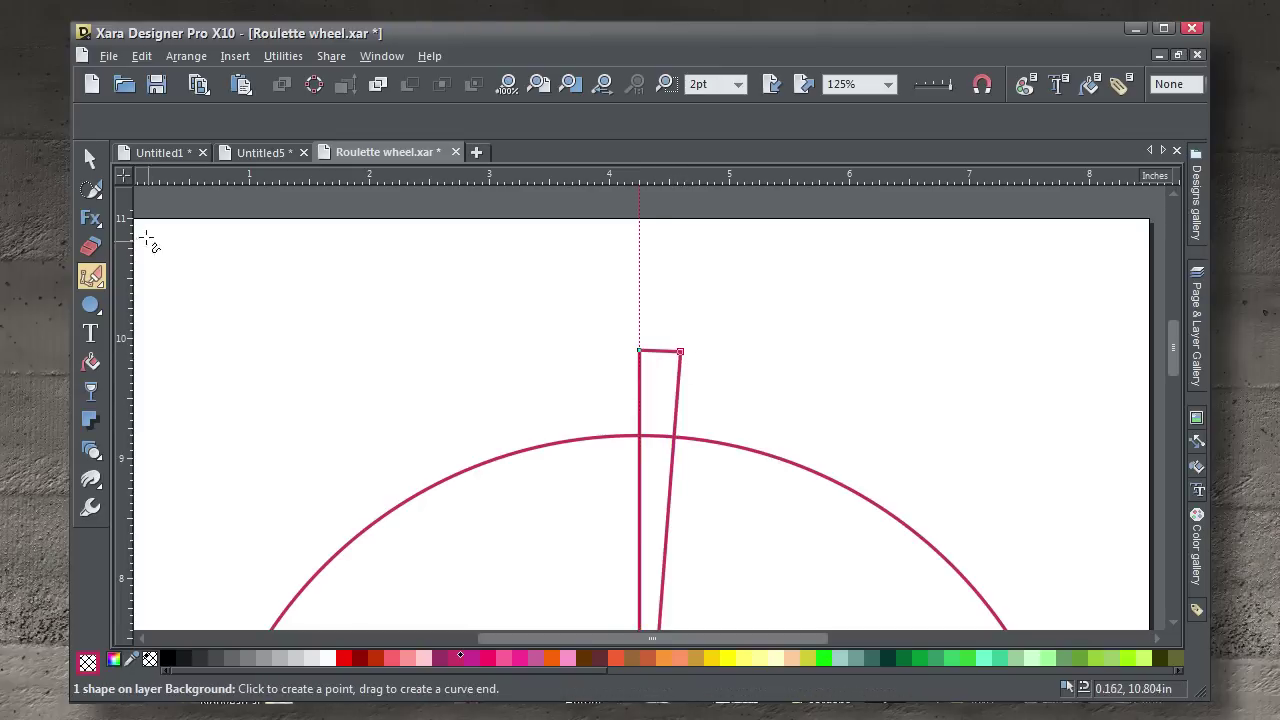
# - Move the wedge's rotation centre to the circle's centre and colour its outline green
pyautogui.click(92, 162)
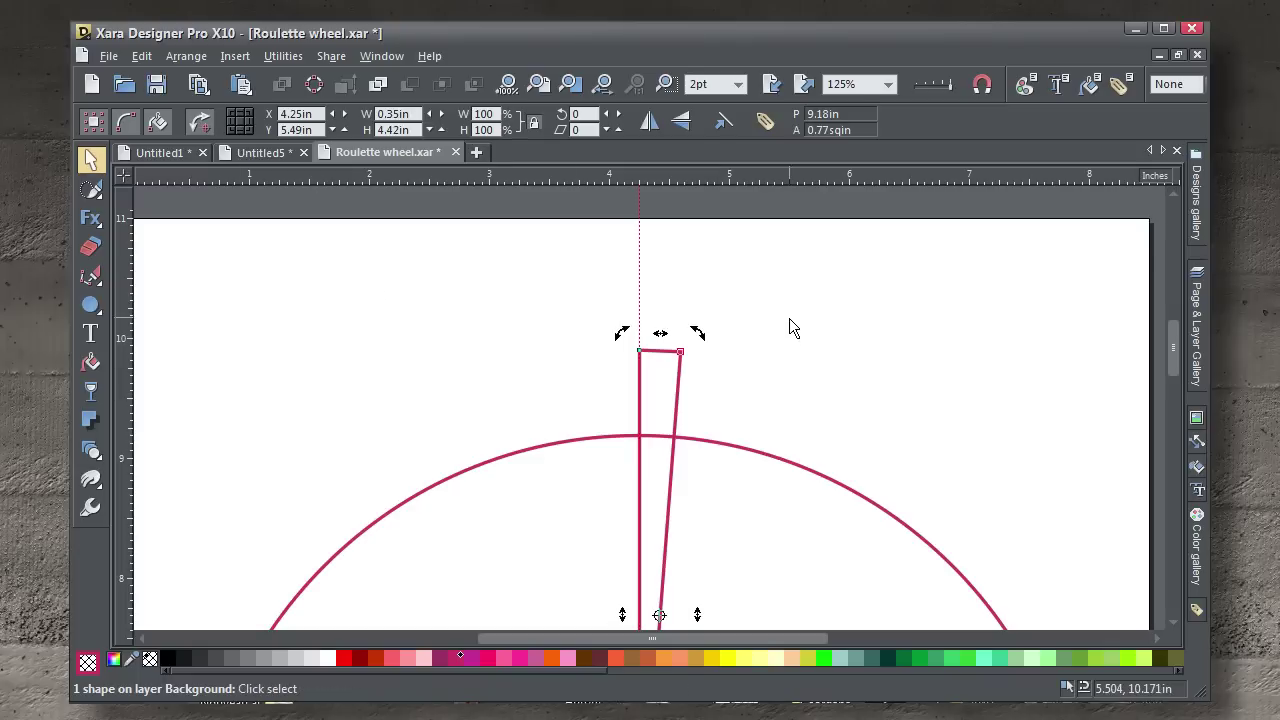
pyautogui.scroll(-2, 775, 326)
pyautogui.moveTo(758, 562); pyautogui.dragTo(691, 422)
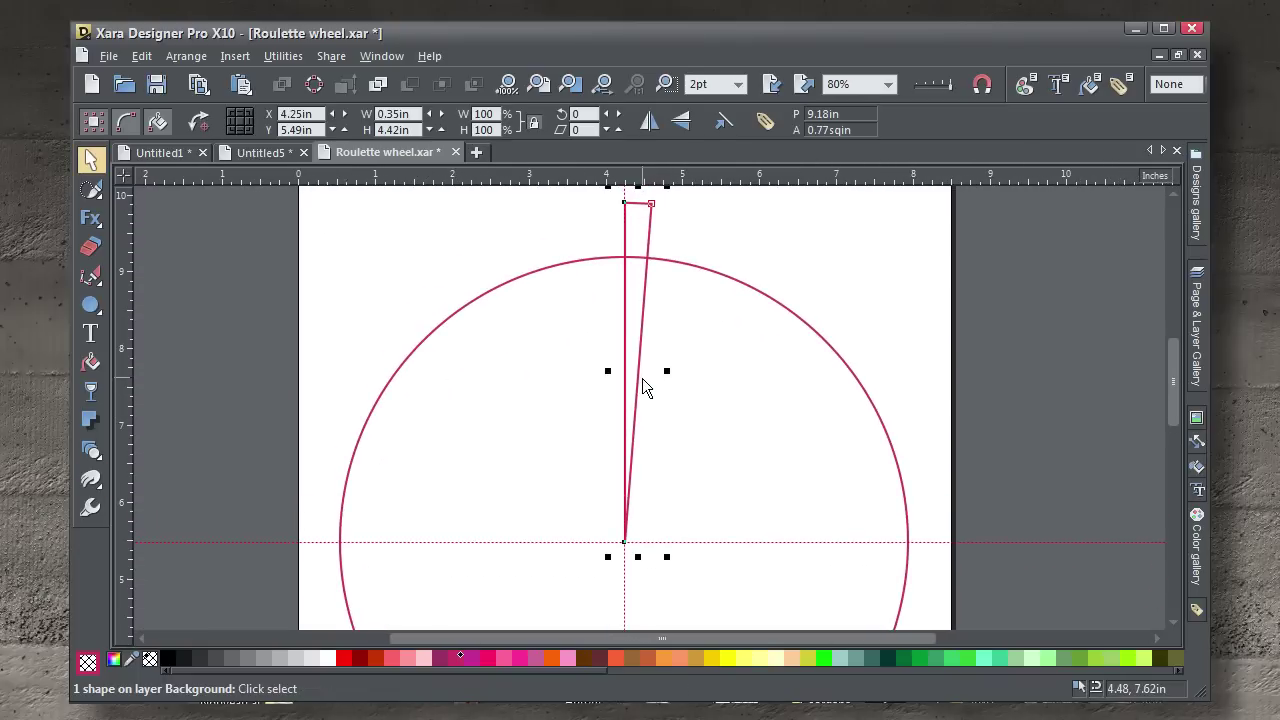
pyautogui.click(640, 376)
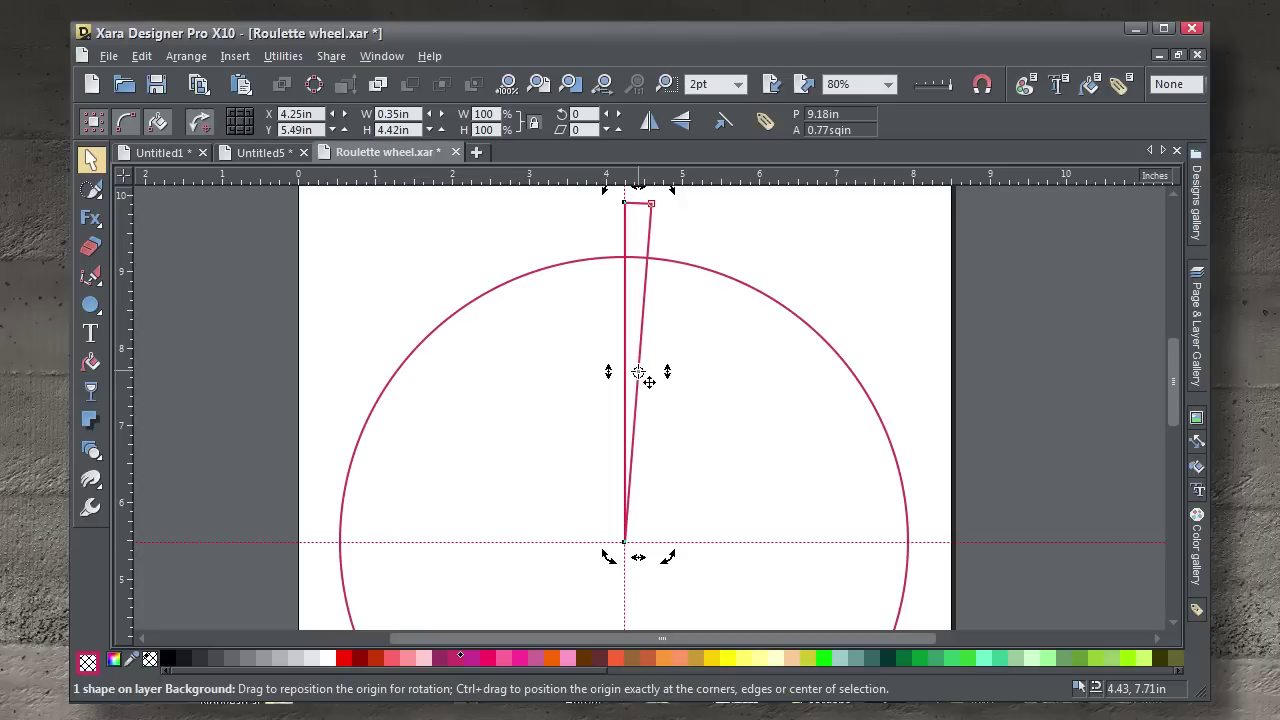
pyautogui.moveTo(649, 382); pyautogui.dragTo(626, 509)
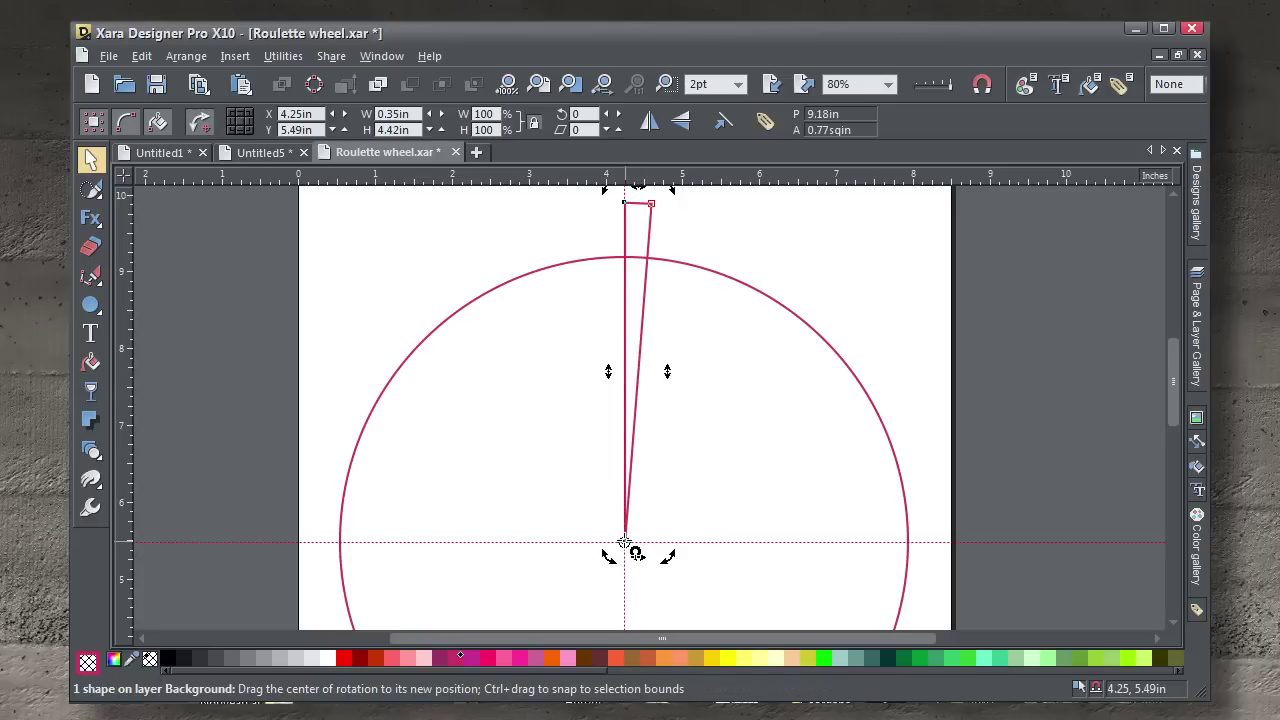
pyautogui.click(828, 665)
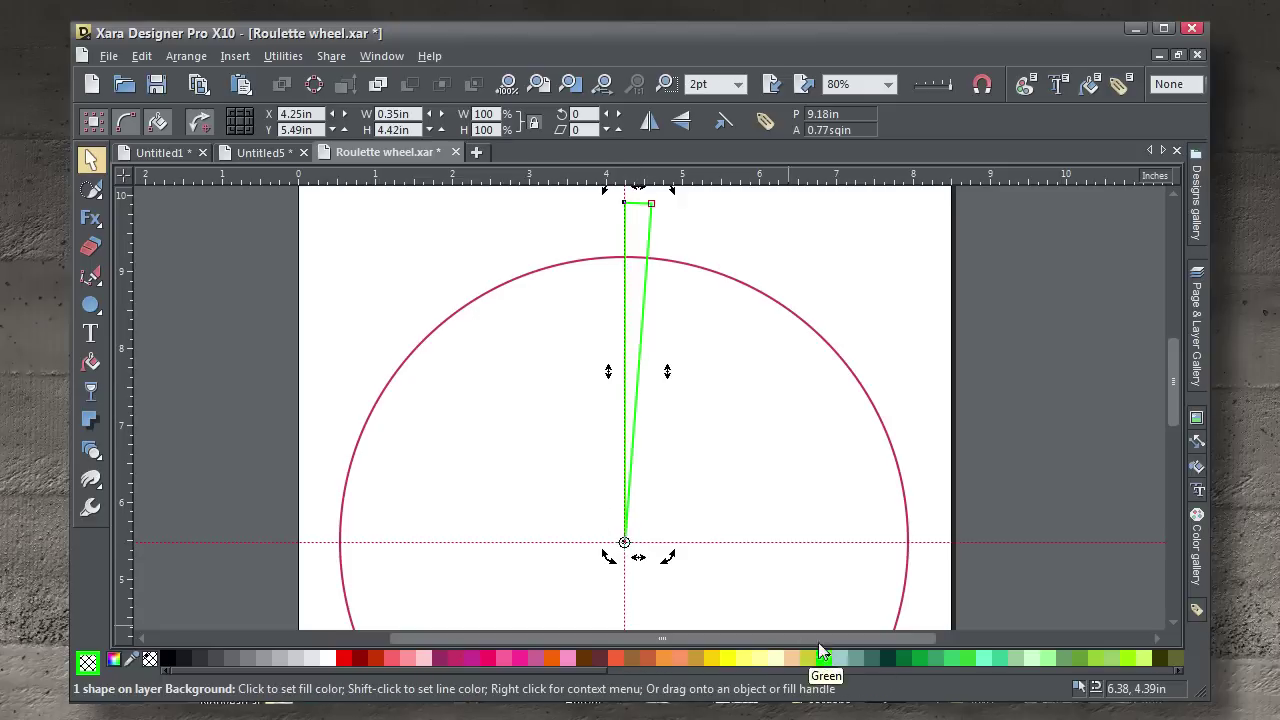
# - Divide 4.5 by 2 in the calculator and rotate the wedge by 2.25 degrees about the circle's centre
pyautogui.hotkey('shift', 'F8')
pyautogui.moveTo(757, 391); pyautogui.dragTo(737, 519)
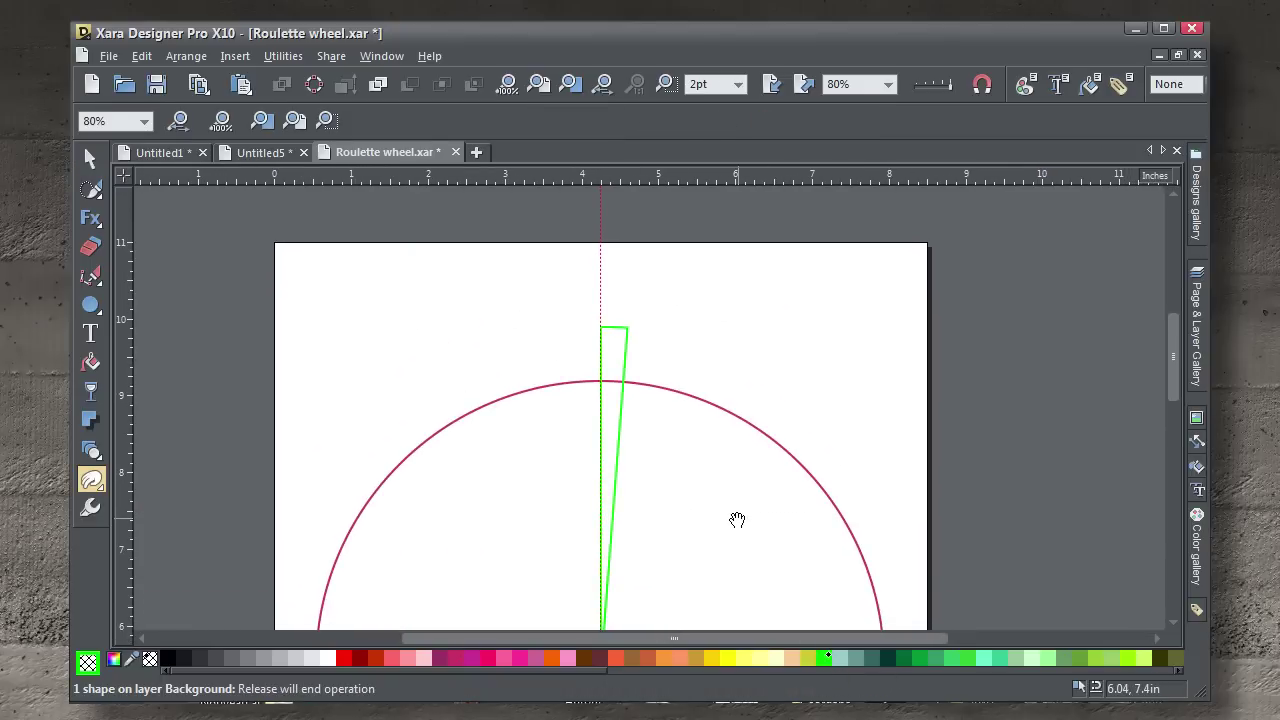
pyautogui.press('F2')
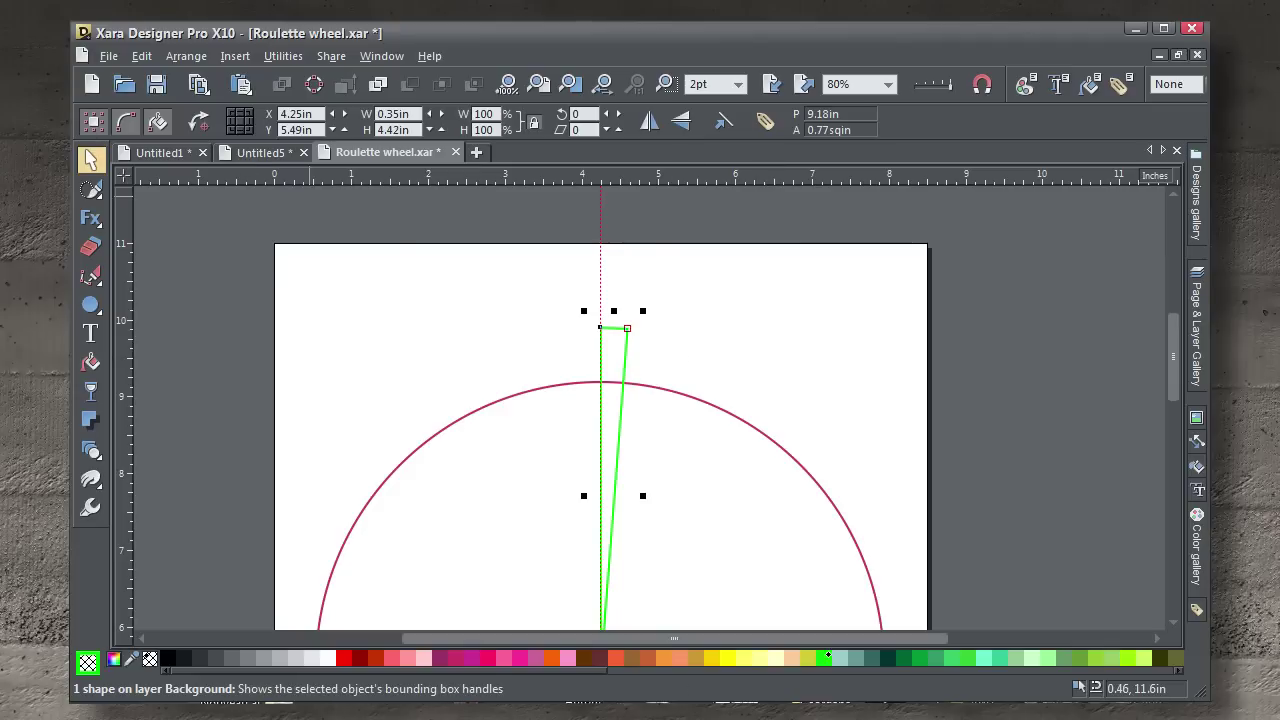
pyautogui.hotkey('alt', 'Tab')
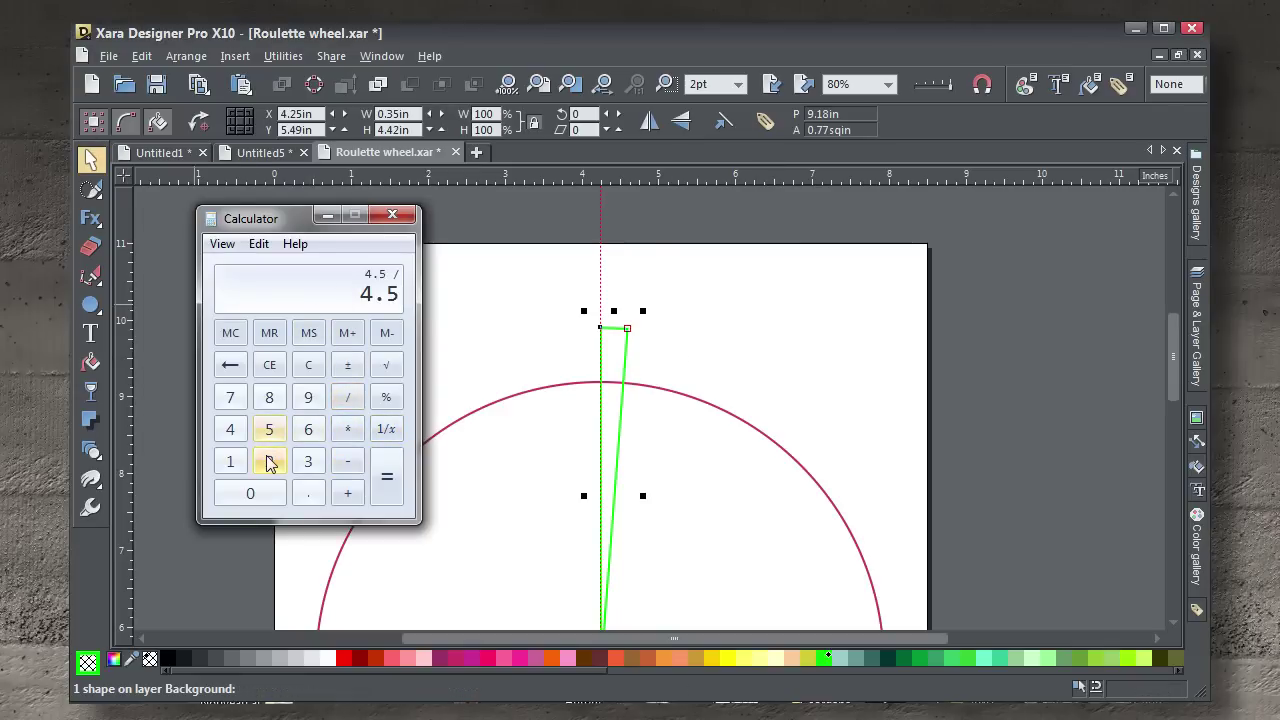
pyautogui.click(395, 483)
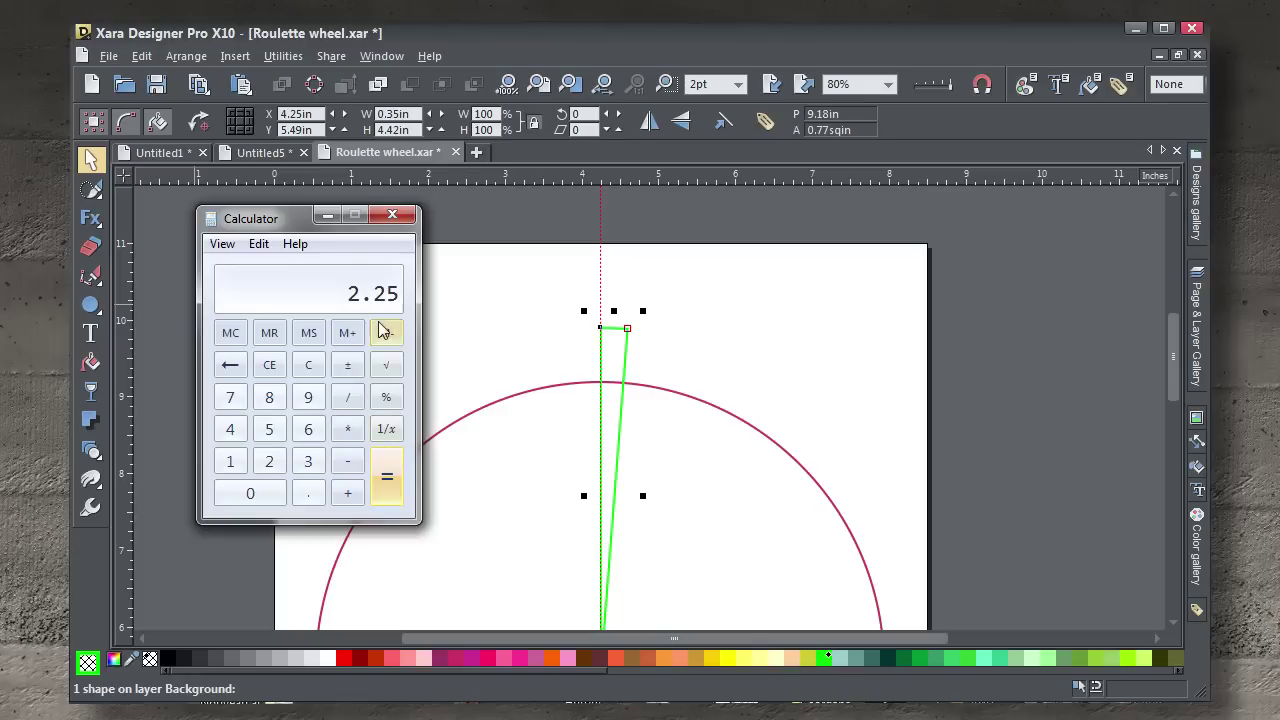
pyautogui.click(329, 216)
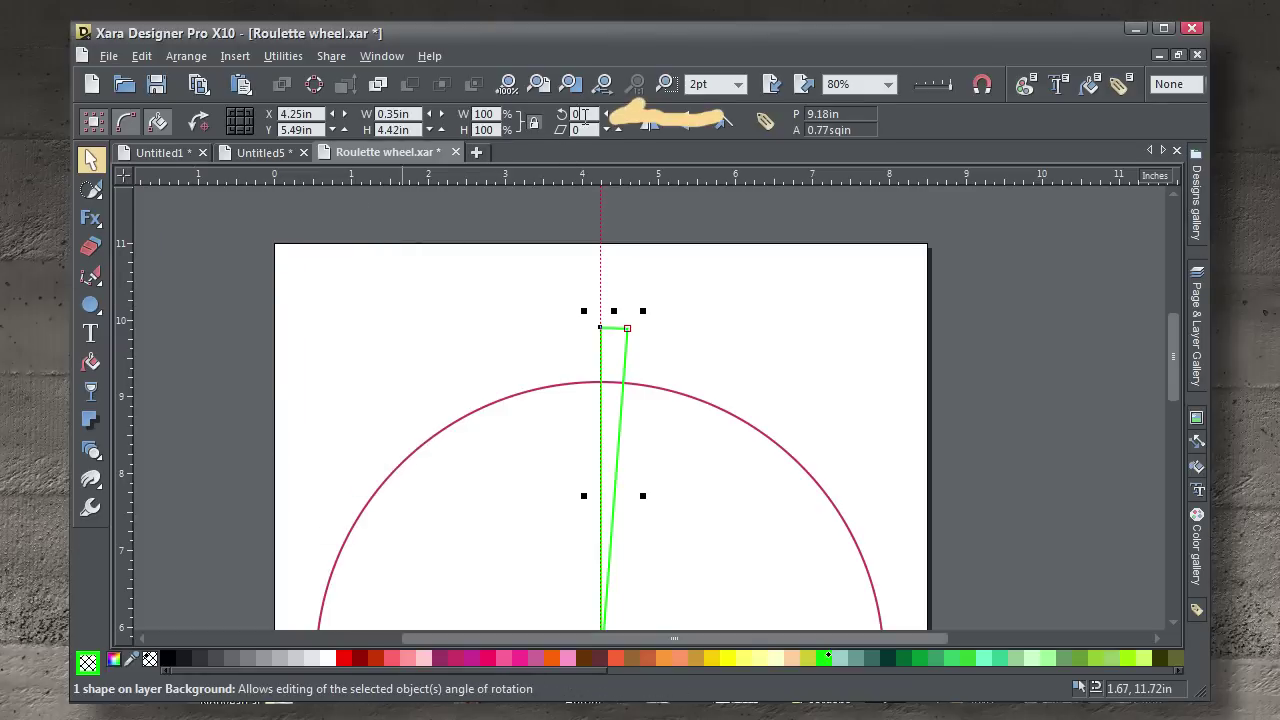
pyautogui.click(584, 115)
pyautogui.write('2.25')
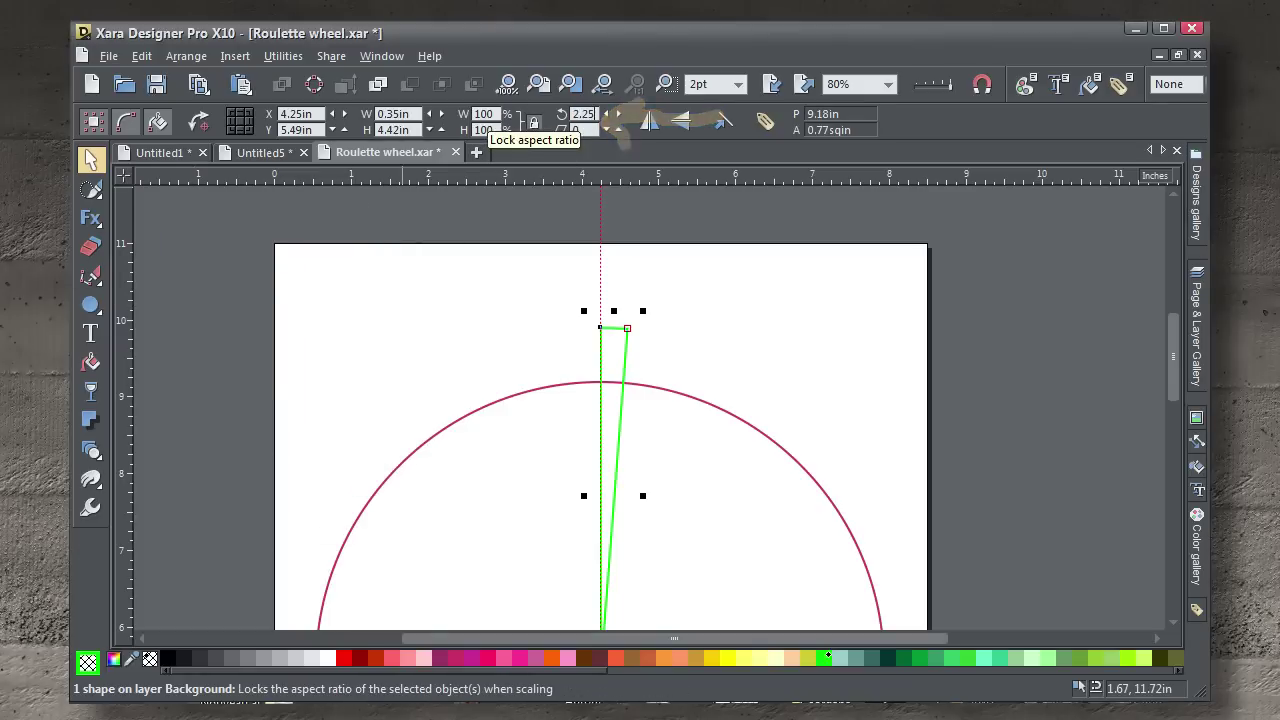
pyautogui.press('Return')
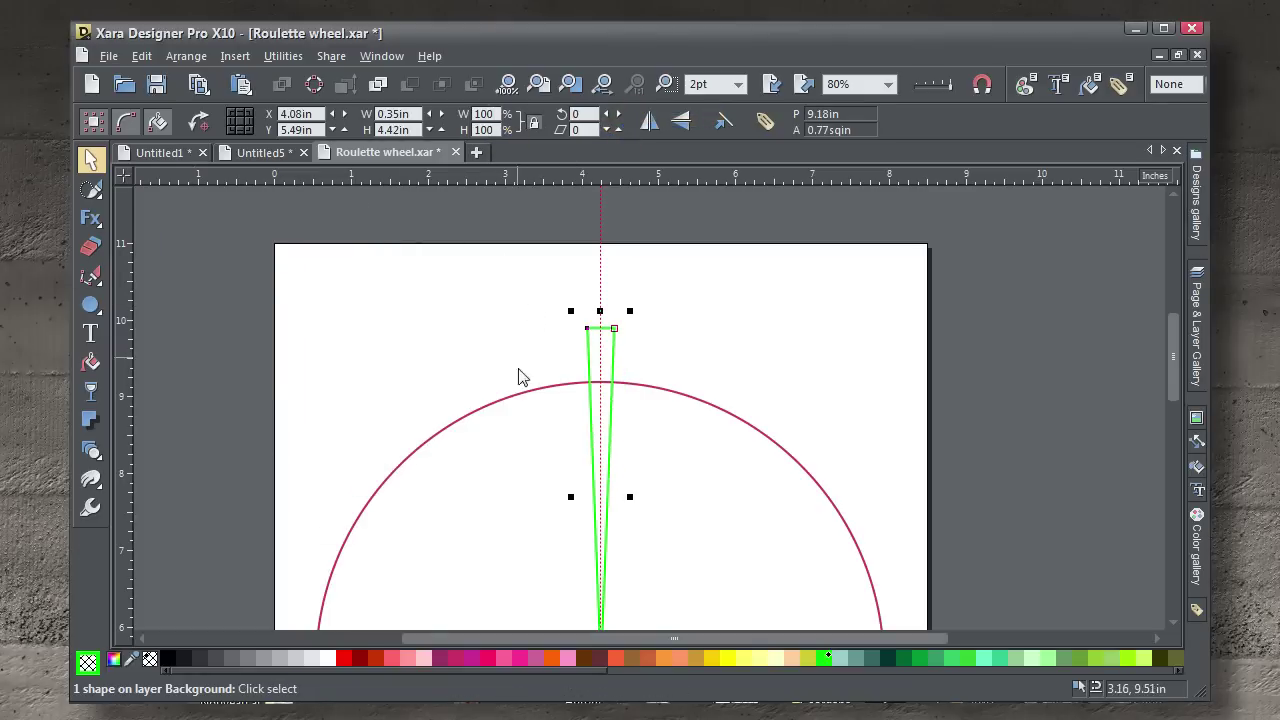
# - Place a copy of the green wedge on the pasteboard just to the right of the page
pyautogui.hotkey('alt', 'x')
pyautogui.moveTo(649, 514); pyautogui.dragTo(550, 447)
pyautogui.hotkey('alt', 'x')
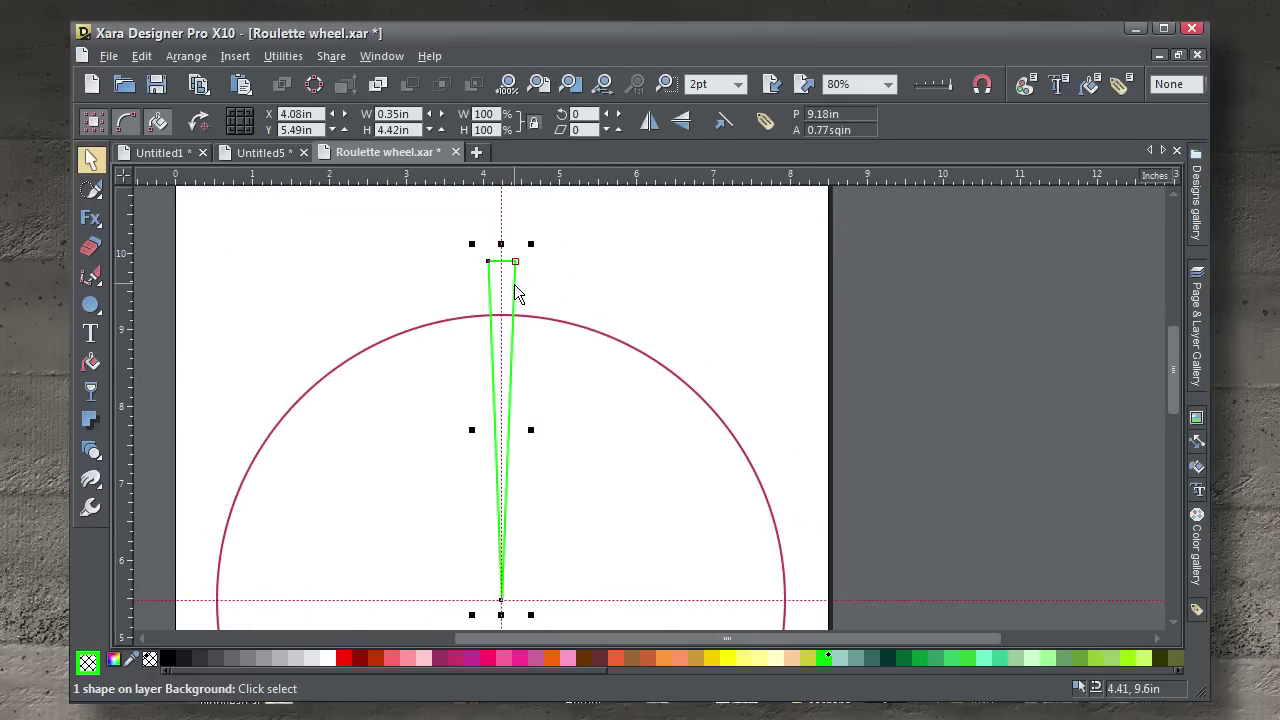
pyautogui.moveTo(516, 292); pyautogui.dragTo(857, 293)
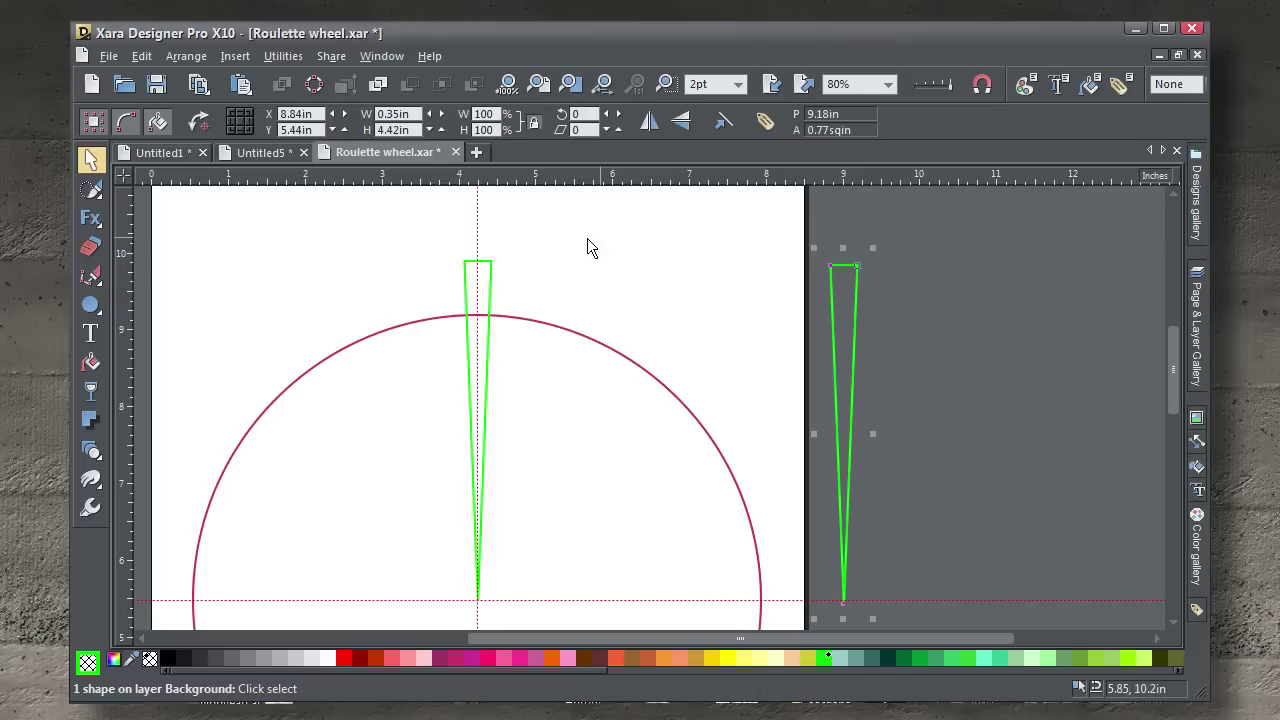
# - Blend the green wedge at the circle's centre with its copy beside the page, mapping their matching upper corner points
pyautogui.keyDown('shift'); pyautogui.click(488, 267); pyautogui.keyUp('shift')
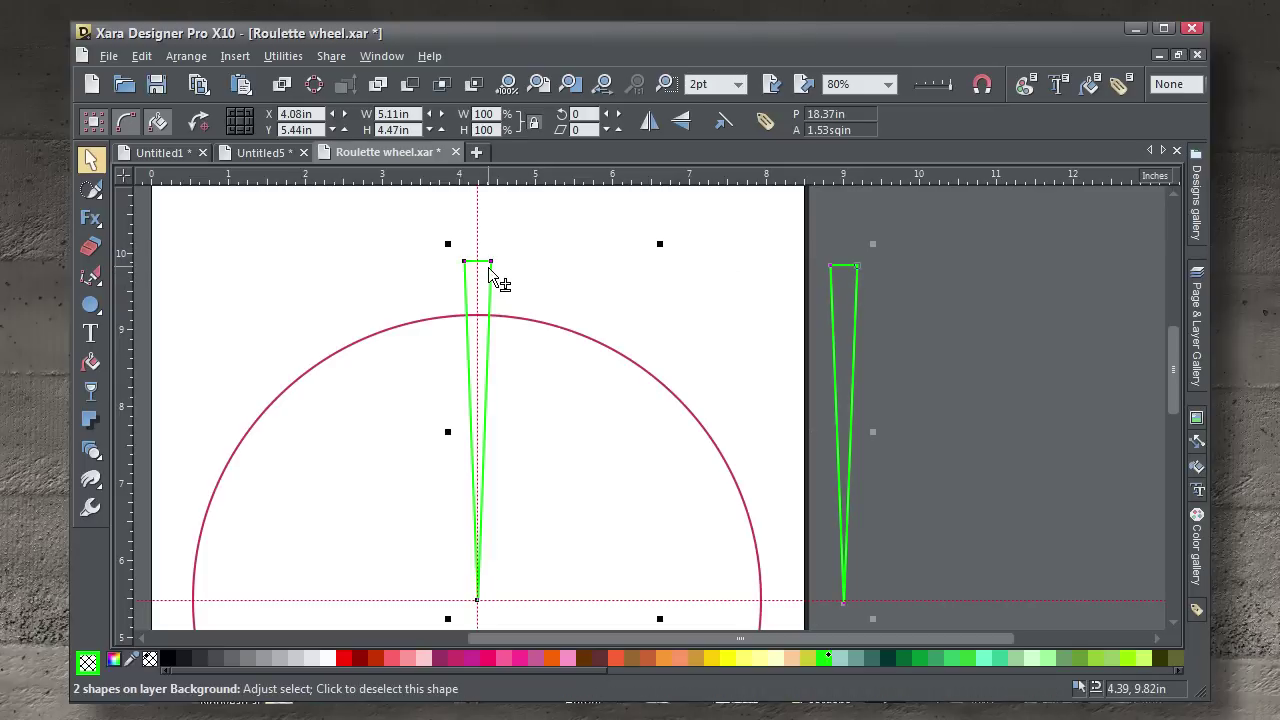
pyautogui.click(91, 450)
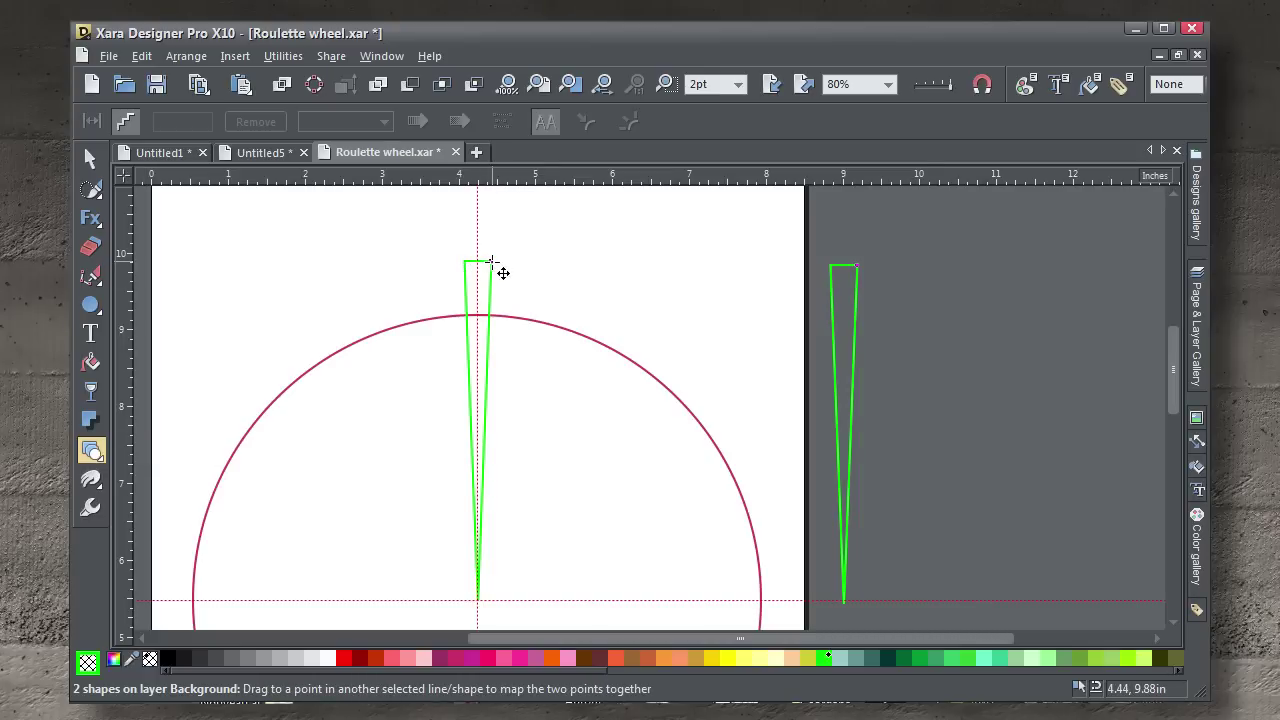
pyautogui.moveTo(491, 262); pyautogui.dragTo(857, 266)
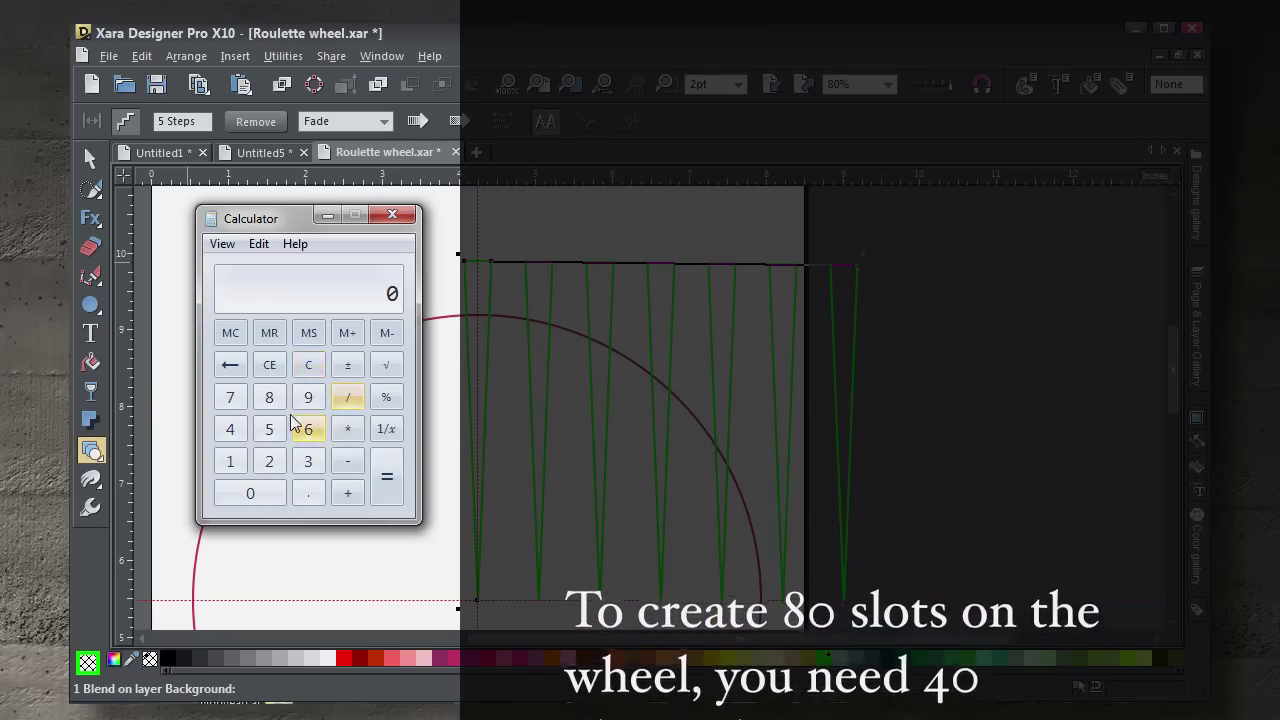
# - Work out the number of blend steps in the calculator: divide 80 by 2, subtract 2 and add 1, and close it
pyautogui.click(269, 397)
pyautogui.click(261, 490)
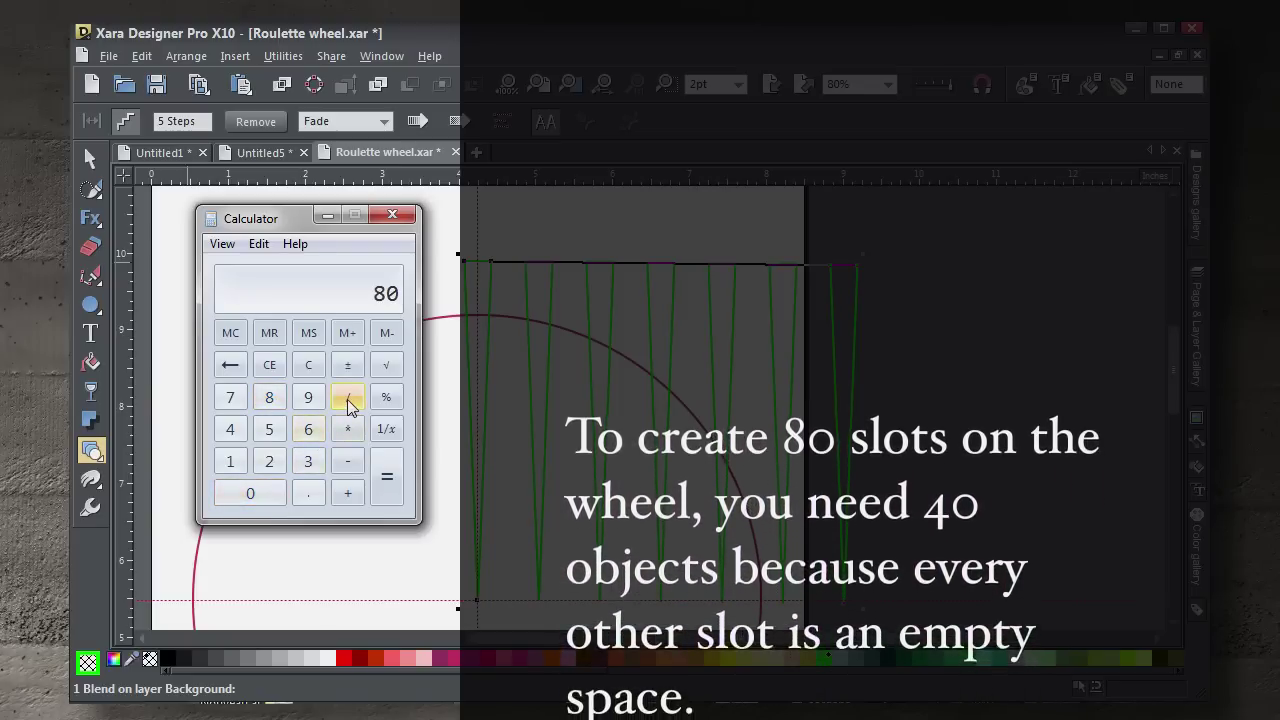
pyautogui.click(347, 399)
pyautogui.click(279, 466)
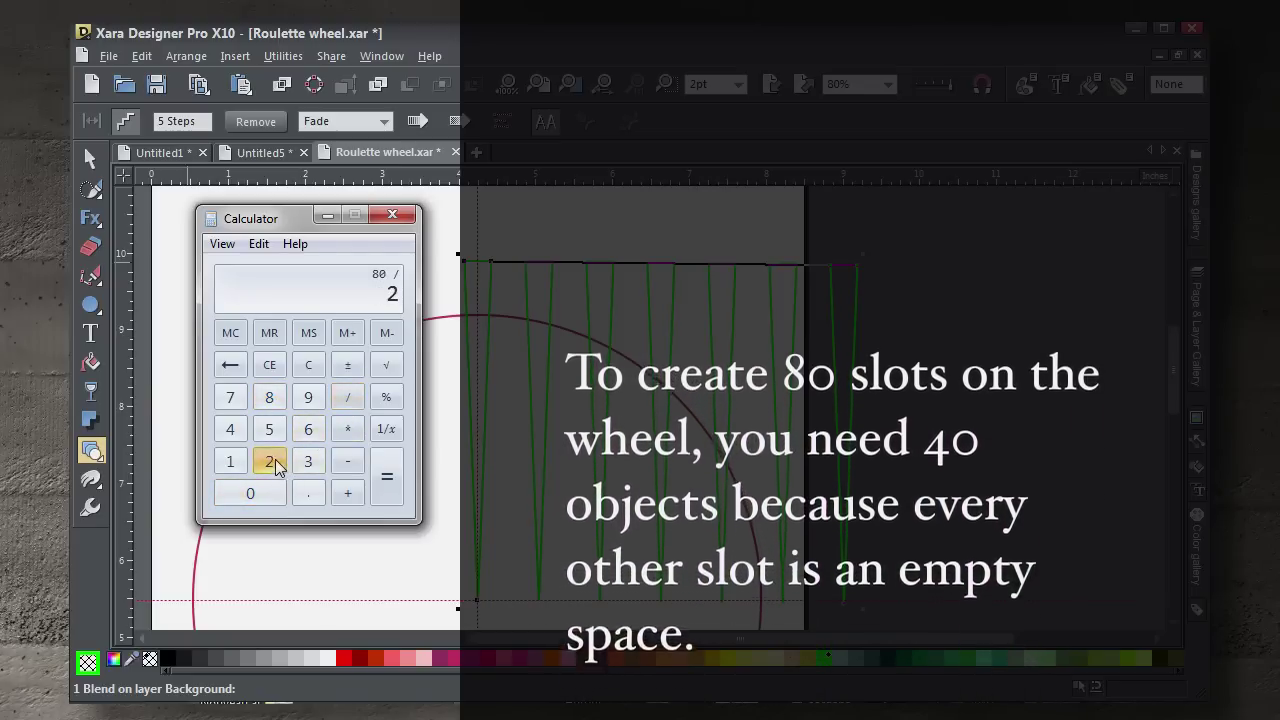
pyautogui.click(387, 476)
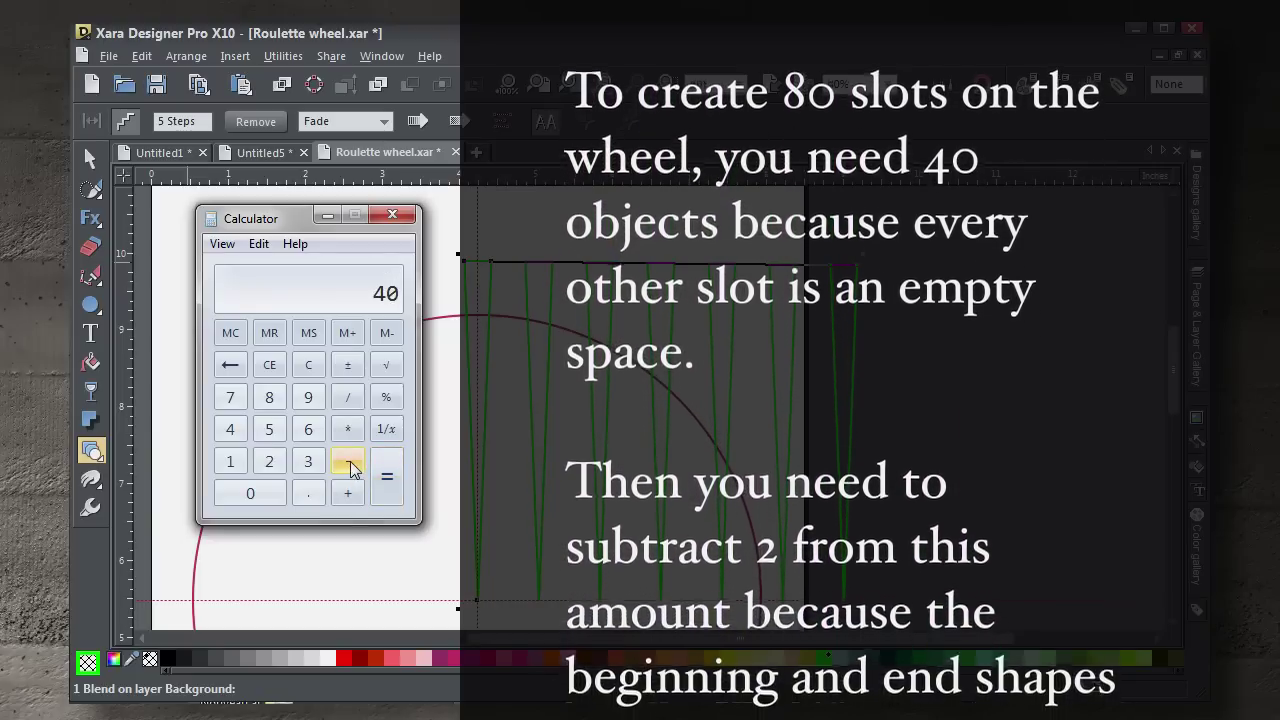
pyautogui.click(349, 464)
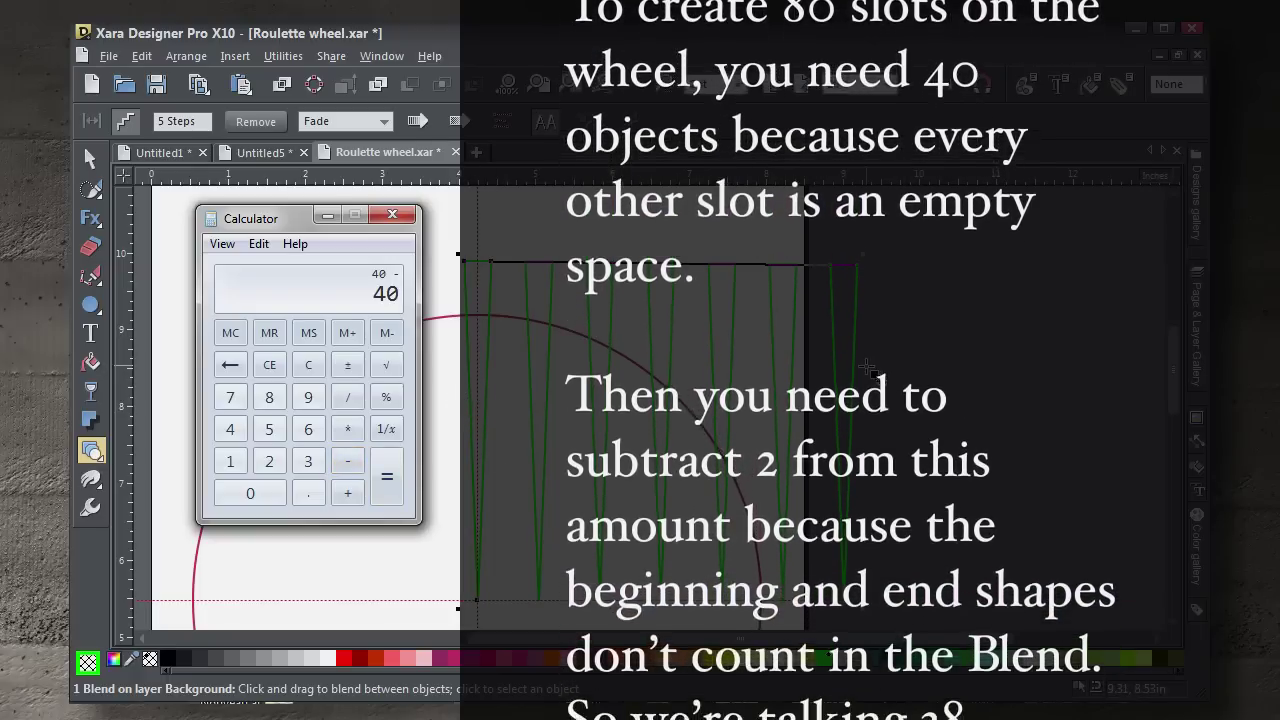
pyautogui.click(269, 461)
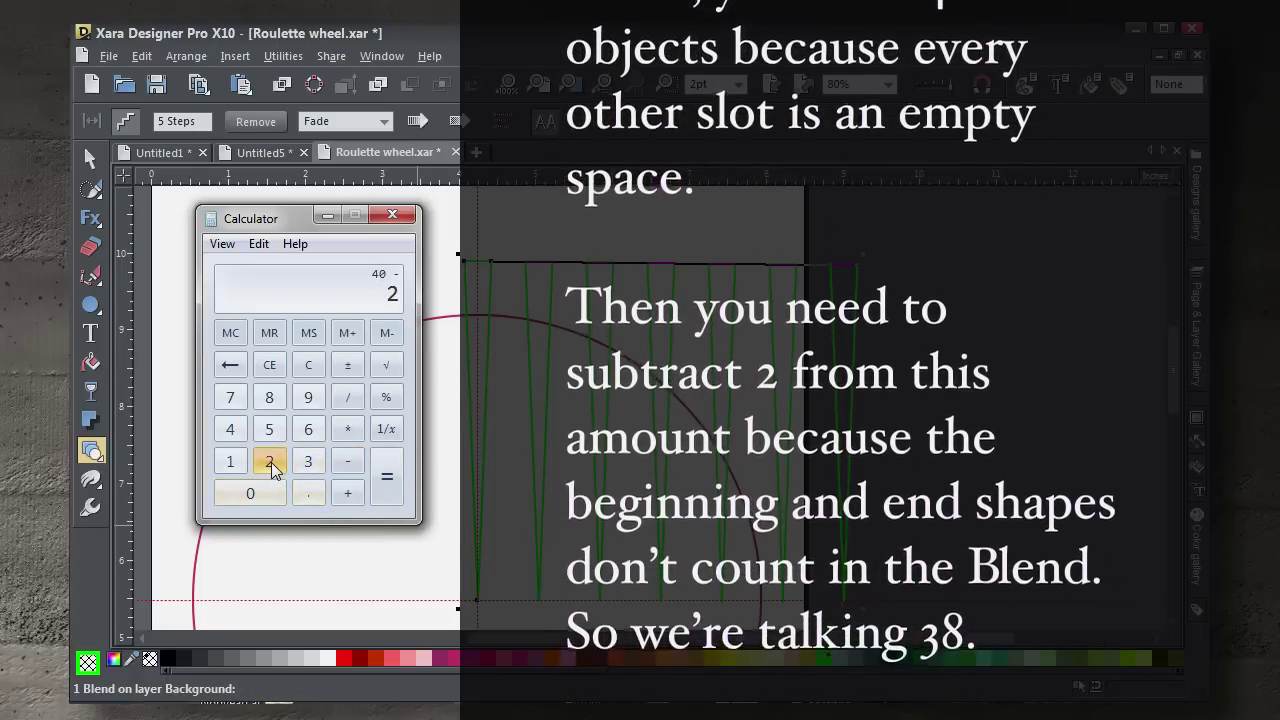
pyautogui.click(388, 483)
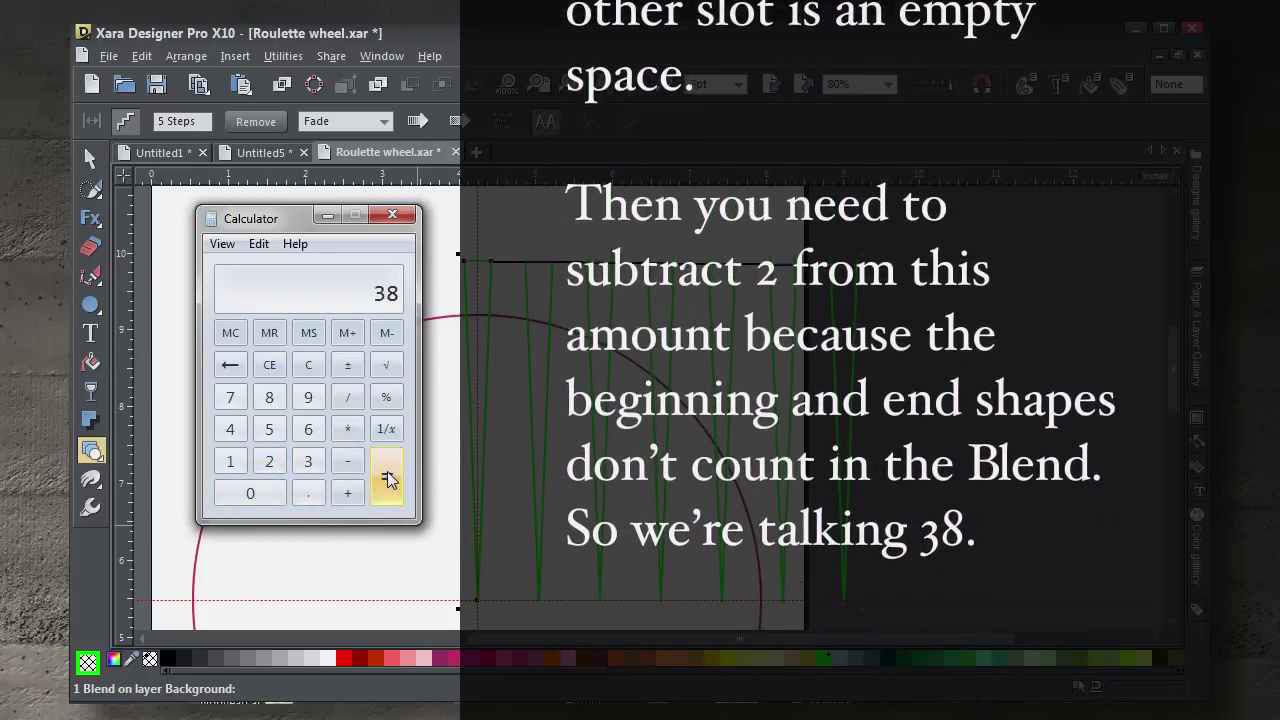
pyautogui.click(350, 496)
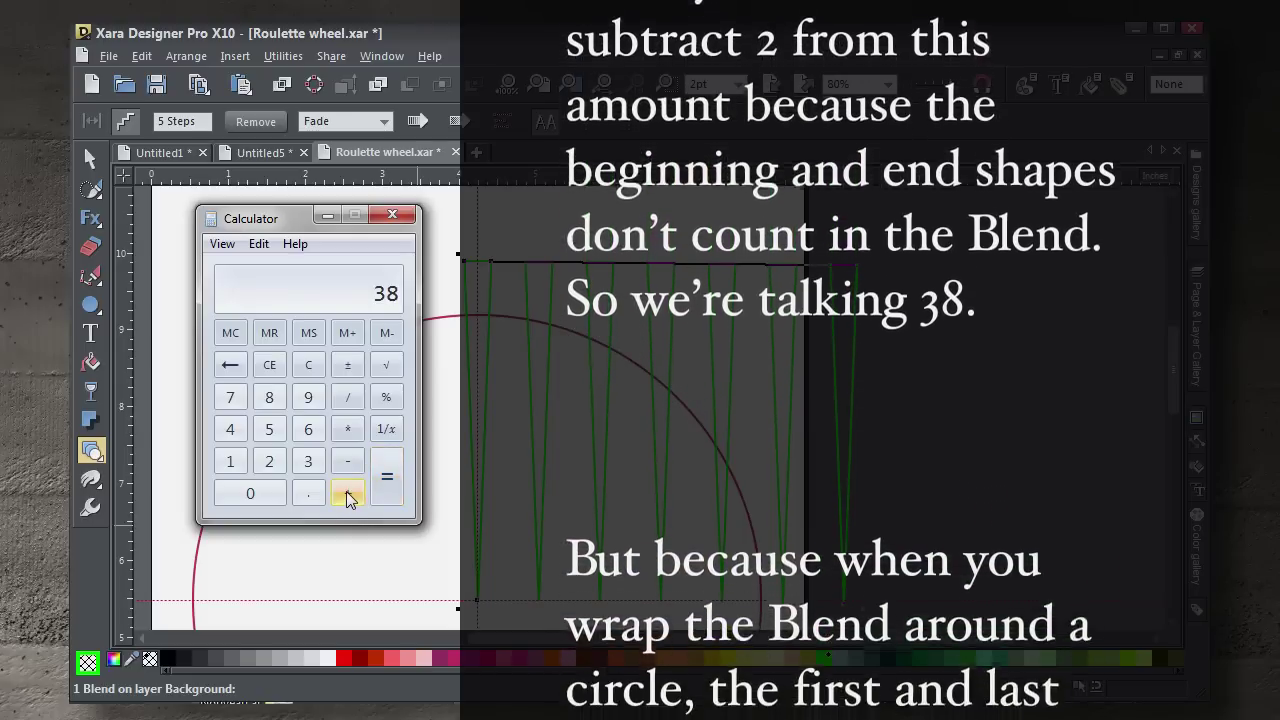
pyautogui.click(230, 461)
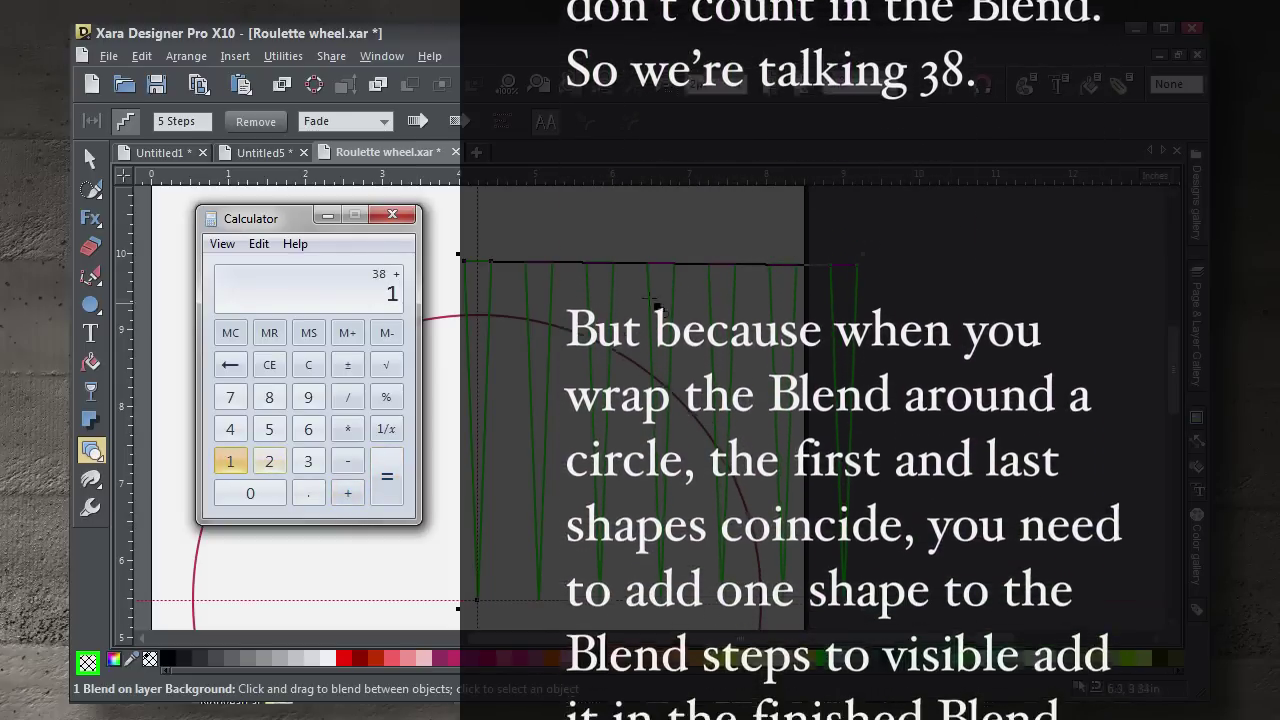
pyautogui.click(387, 478)
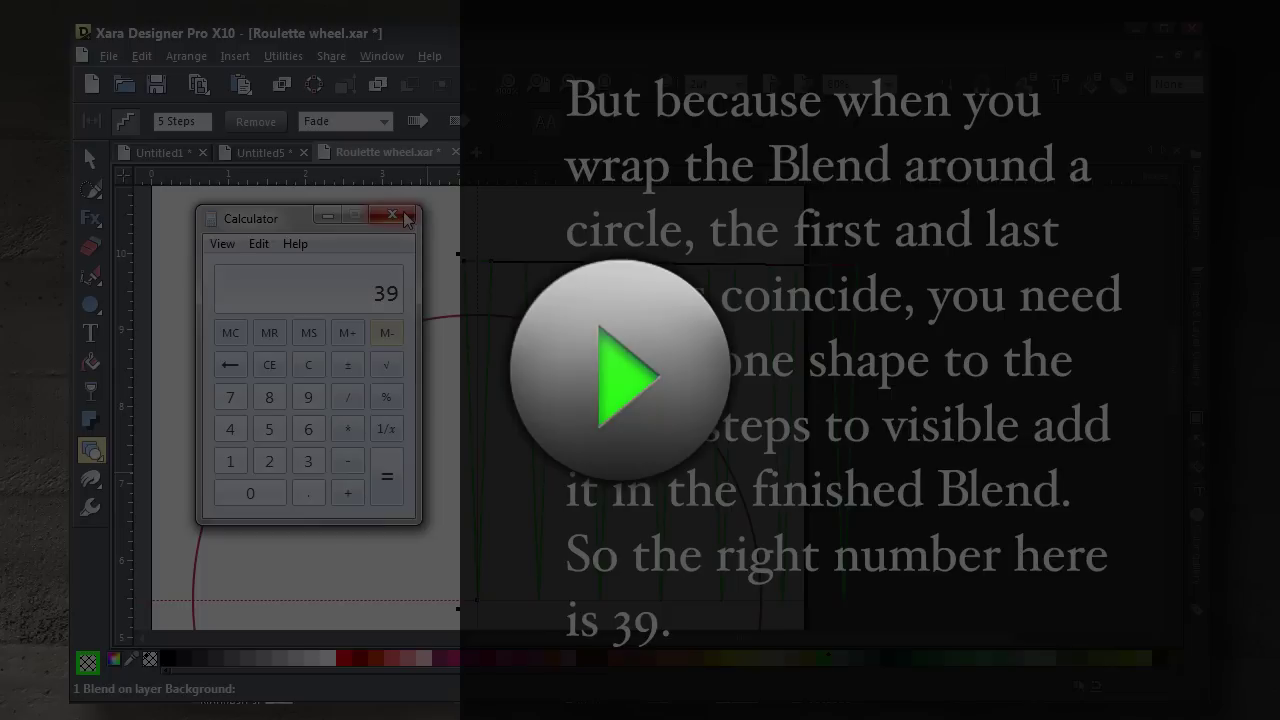
pyautogui.click(392, 216)
# - Set the number of steps in the wedge blend to 39
pyautogui.click(180, 121)
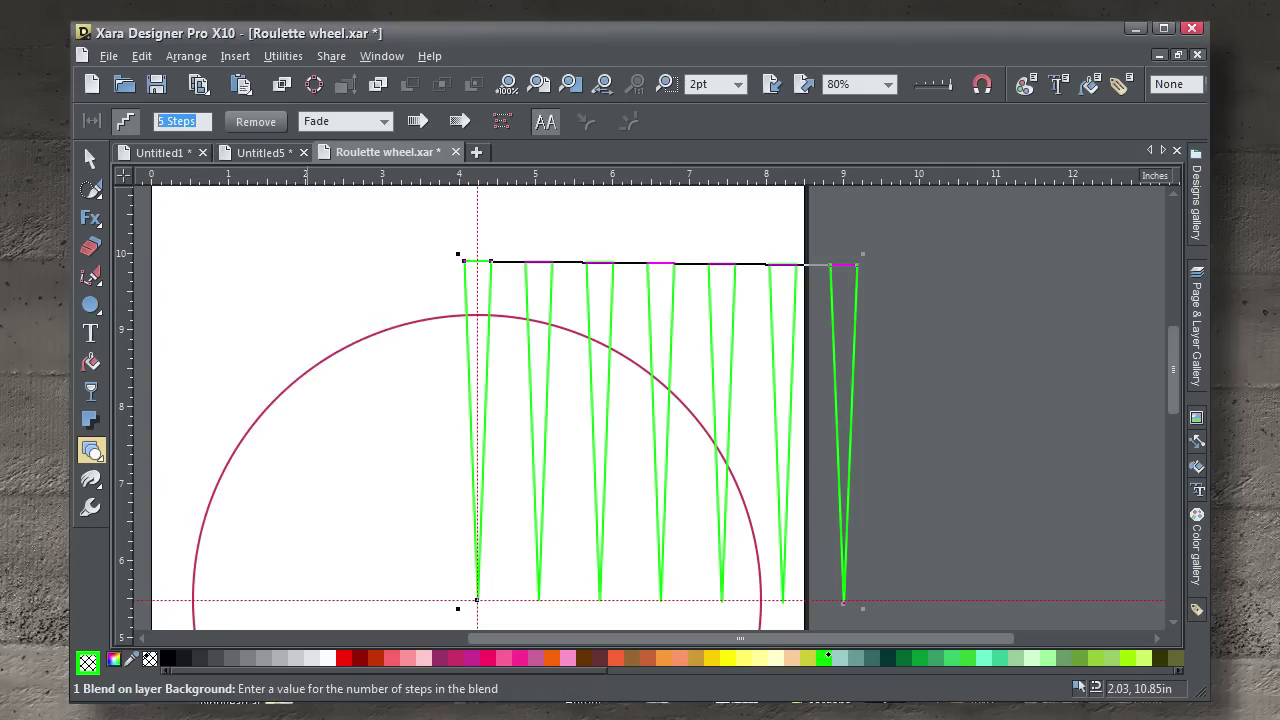
pyautogui.write('39')
pyautogui.press('Return')
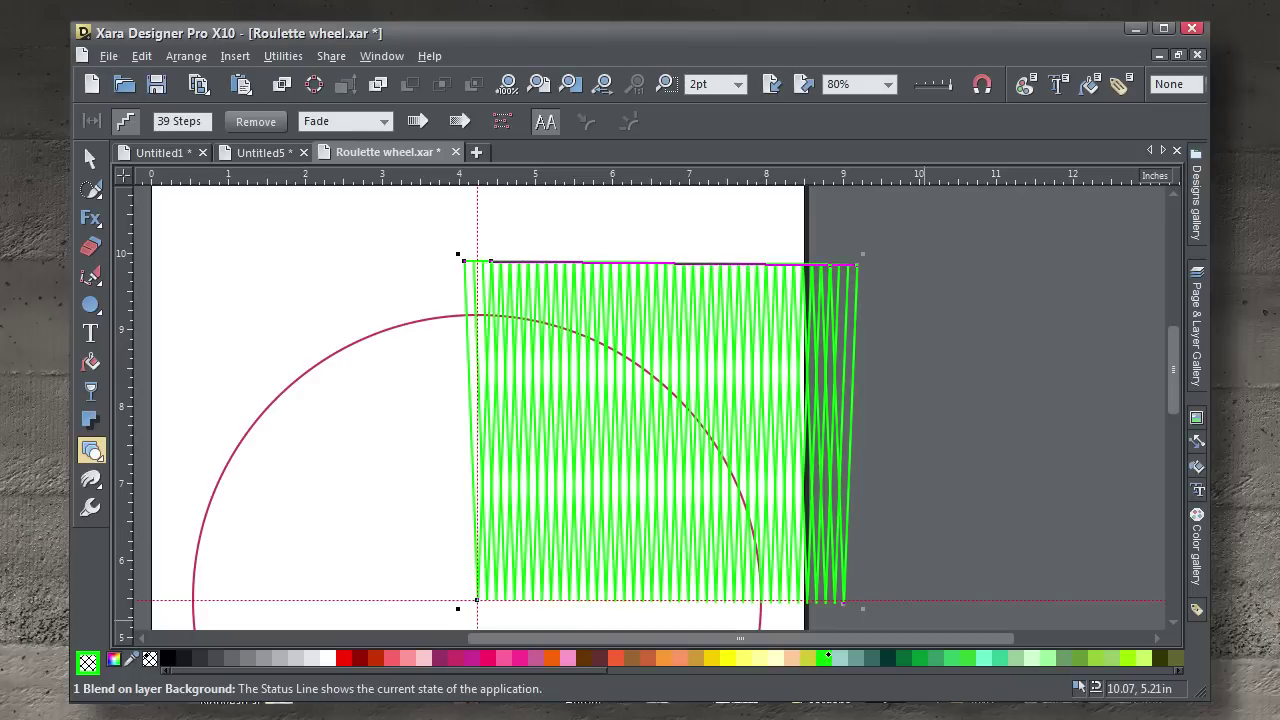
# - Bring the circle to the front, above the blended wedges
pyautogui.click(91, 159)
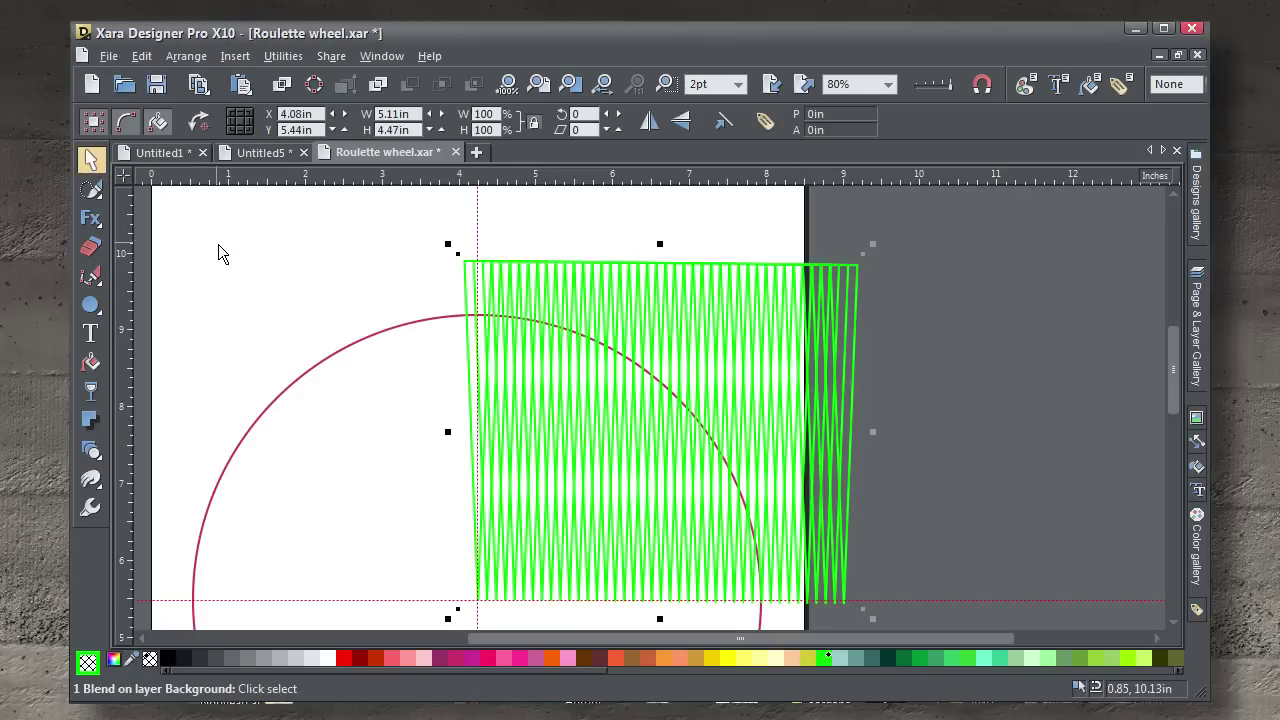
pyautogui.click(222, 253)
pyautogui.click(396, 328)
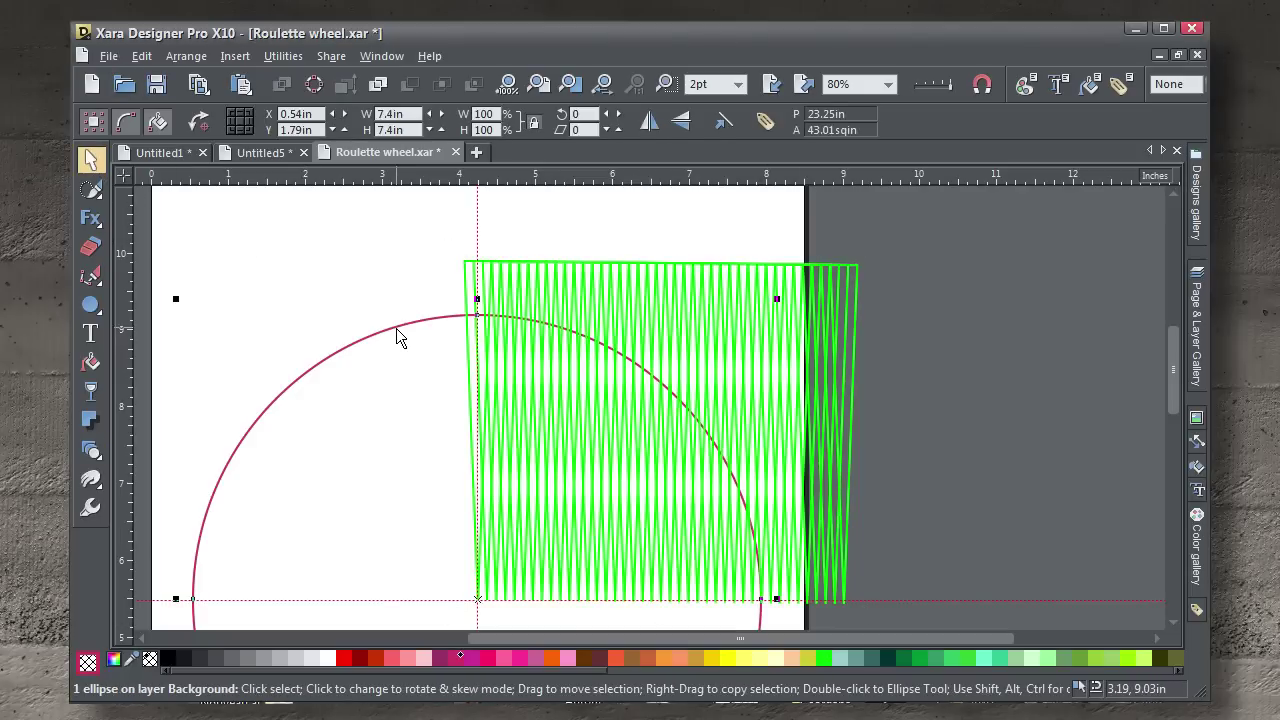
pyautogui.hotkey('ctrl', 'f')
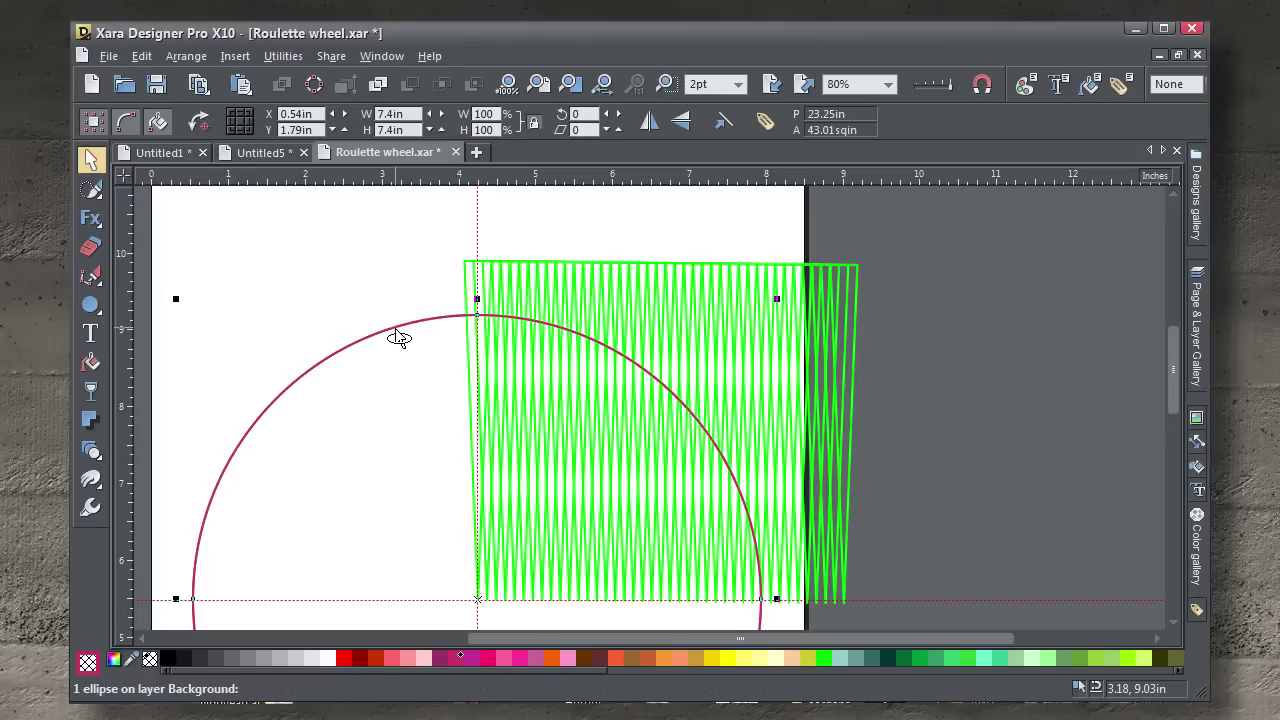
# - Fit the wedge blend to the circle as its path and rotate the blended wedges along the curve
pyautogui.click(406, 380)
pyautogui.click(415, 321)
pyautogui.keyDown('shift'); pyautogui.click(600, 303); pyautogui.keyUp('shift')
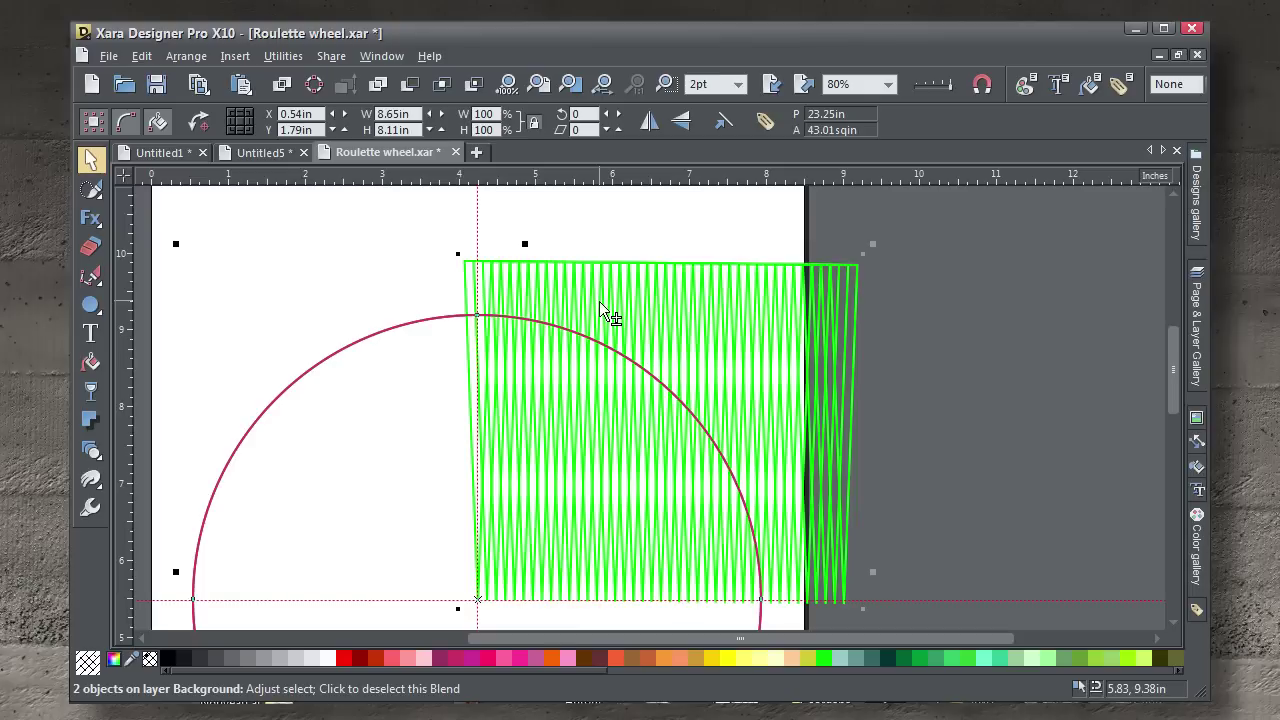
pyautogui.click(96, 449)
pyautogui.click(587, 121)
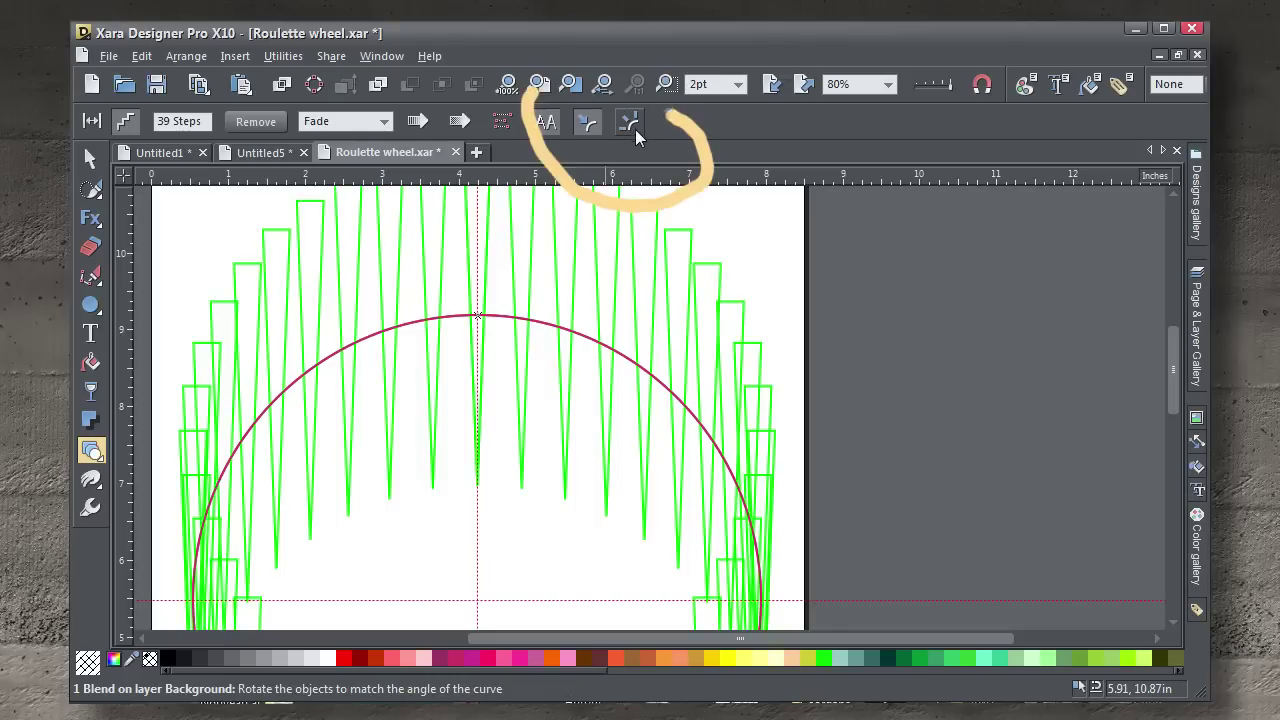
pyautogui.click(631, 123)
# - Select the control circle inside the blend, paste a copy in place, and shrink the control circle about its centre to about 4.53 in
pyautogui.scroll(-1, 576, 364)
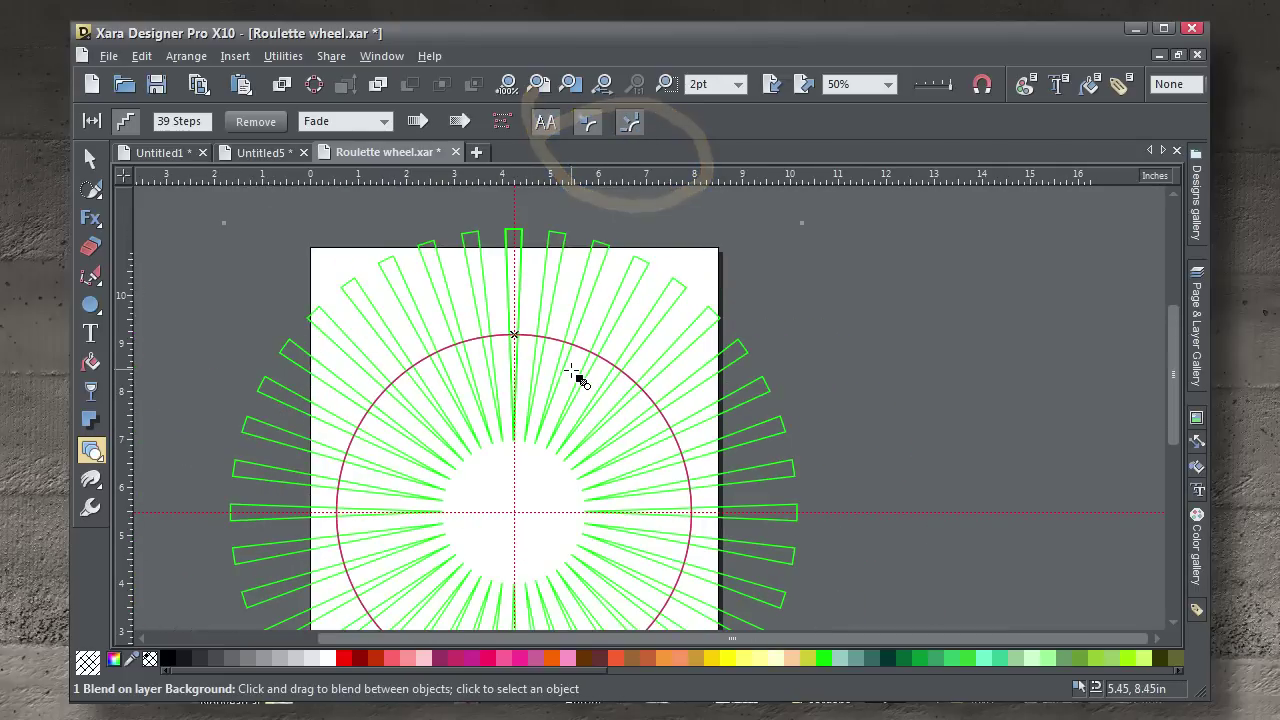
pyautogui.press('h')
pyautogui.moveTo(591, 412); pyautogui.dragTo(651, 324)
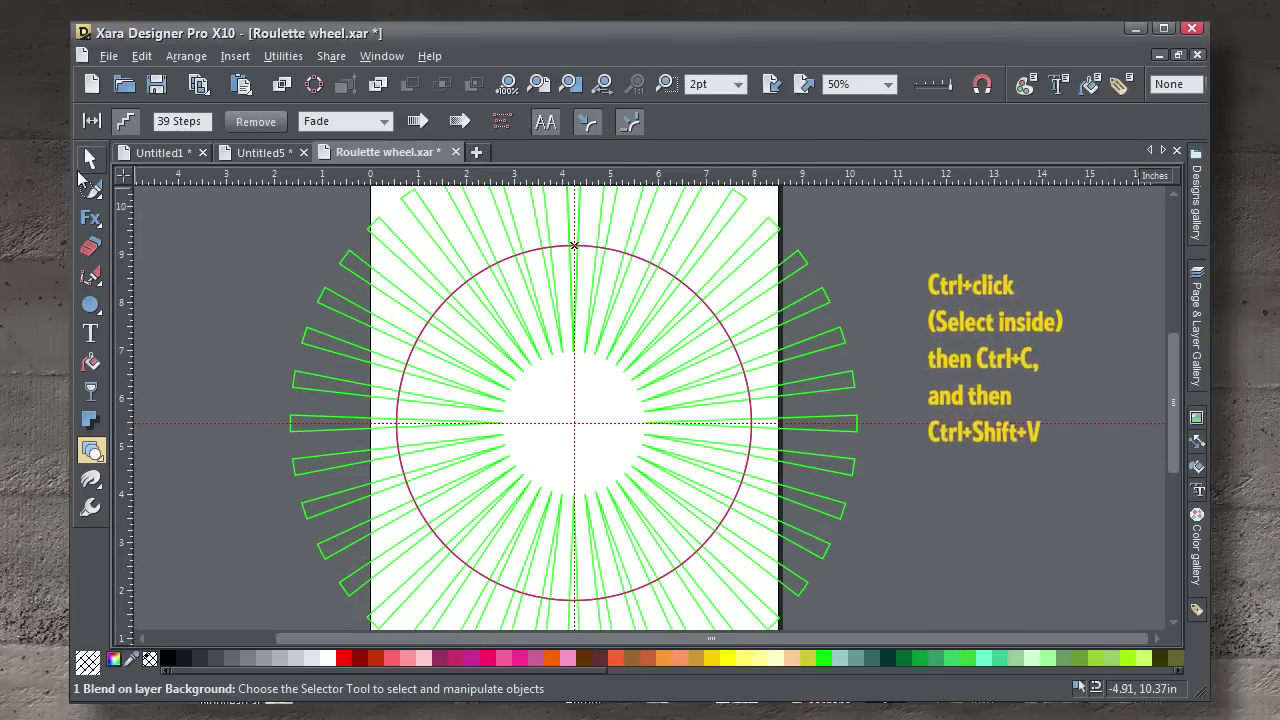
pyautogui.click(90, 159)
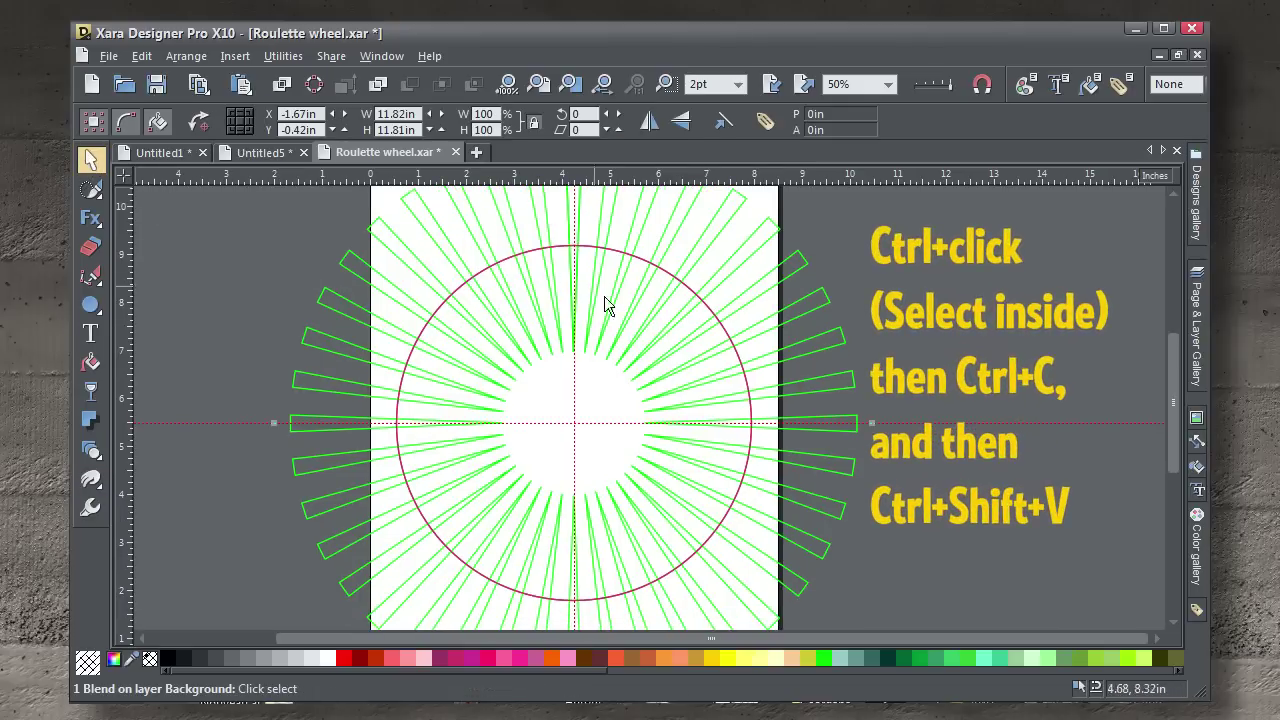
pyautogui.keyDown('ctrl'); pyautogui.click(710, 316); pyautogui.keyUp('ctrl')
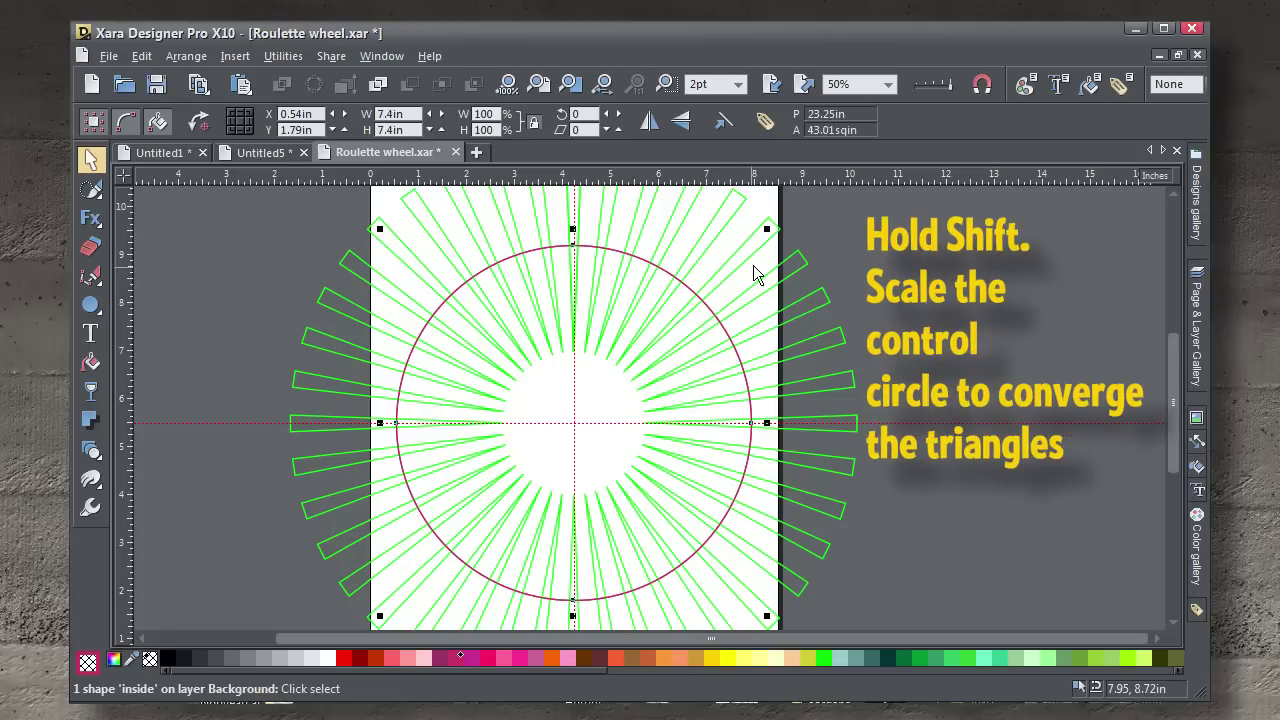
pyautogui.moveTo(767, 229); pyautogui.dragTo(701, 320)
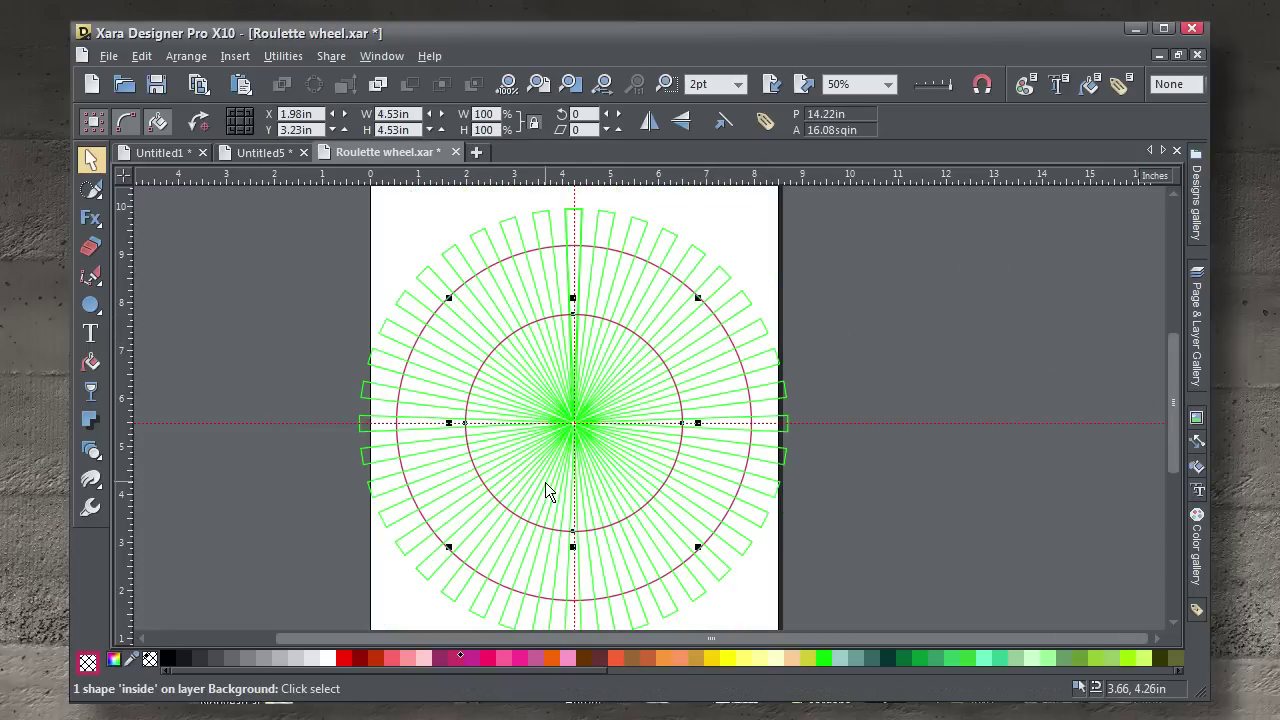
# - Examine how the blended wedges converge at the wheel's centre and leave nothing selected
pyautogui.scroll(3, 546, 490)
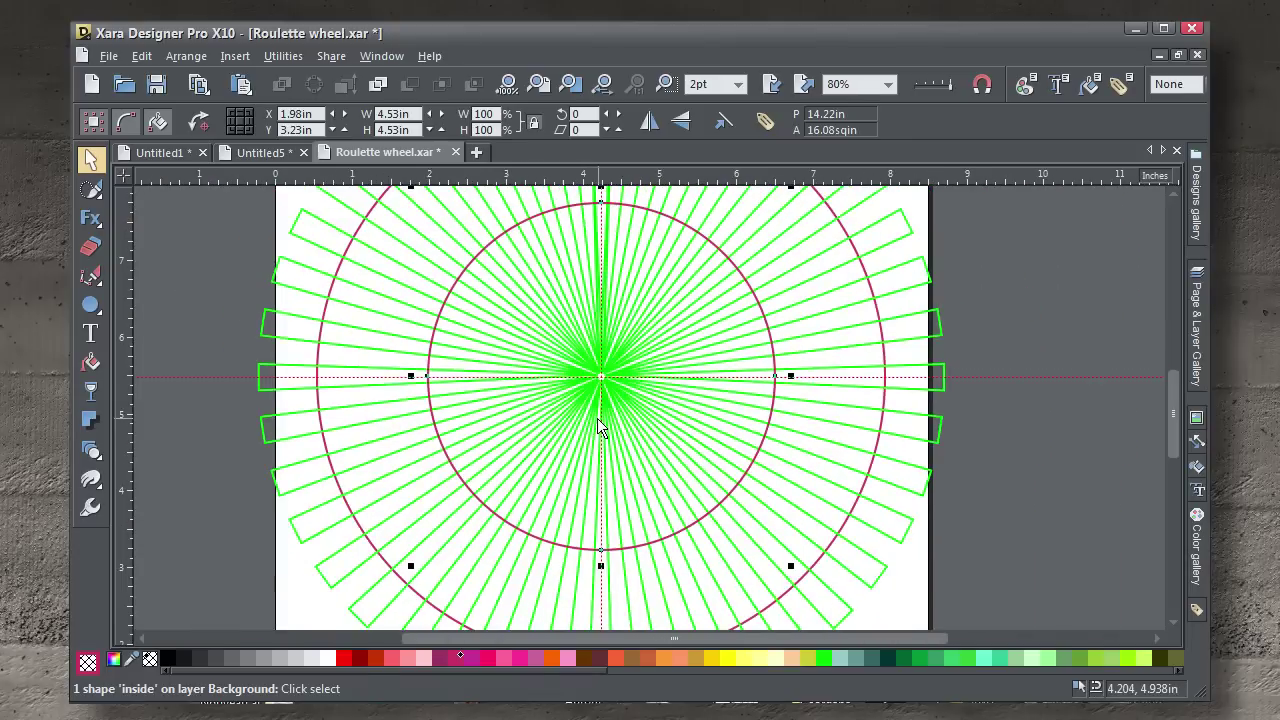
pyautogui.scroll(-3, 597, 418)
pyautogui.hotkey('shift', 'F8')
pyautogui.moveTo(657, 429); pyautogui.dragTo(646, 457)
pyautogui.press('F2')
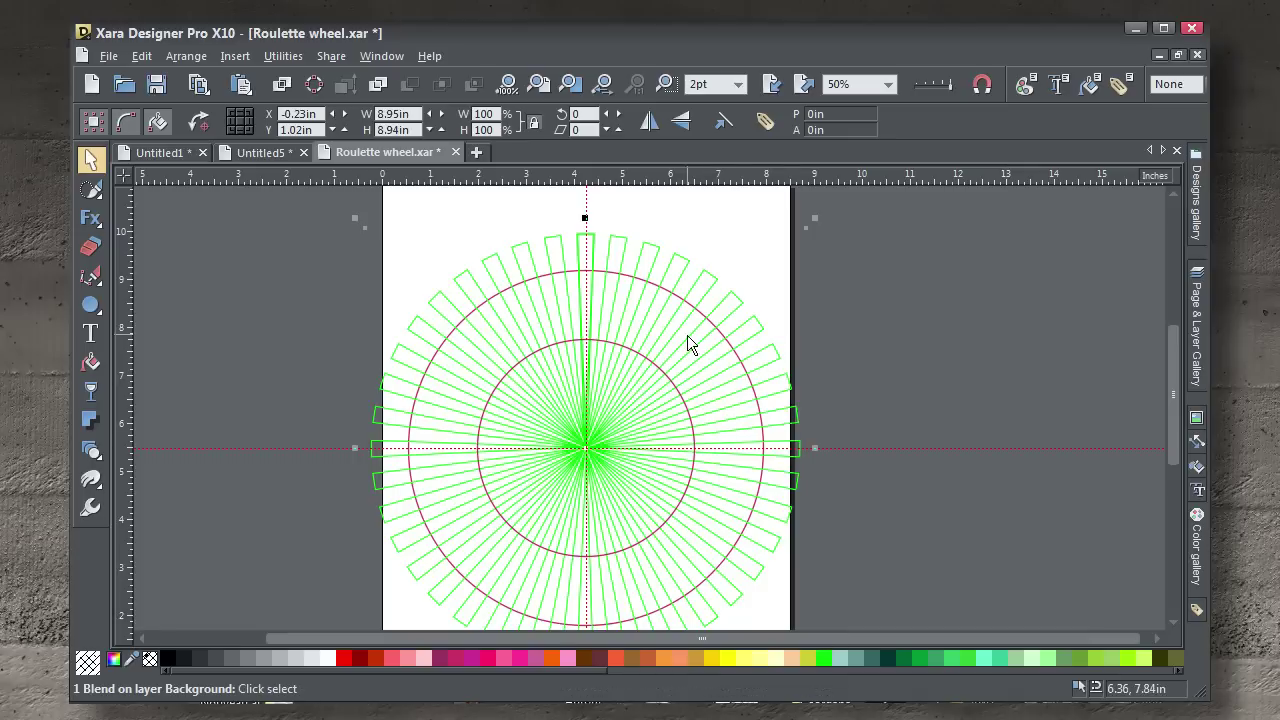
pyautogui.click(698, 311)
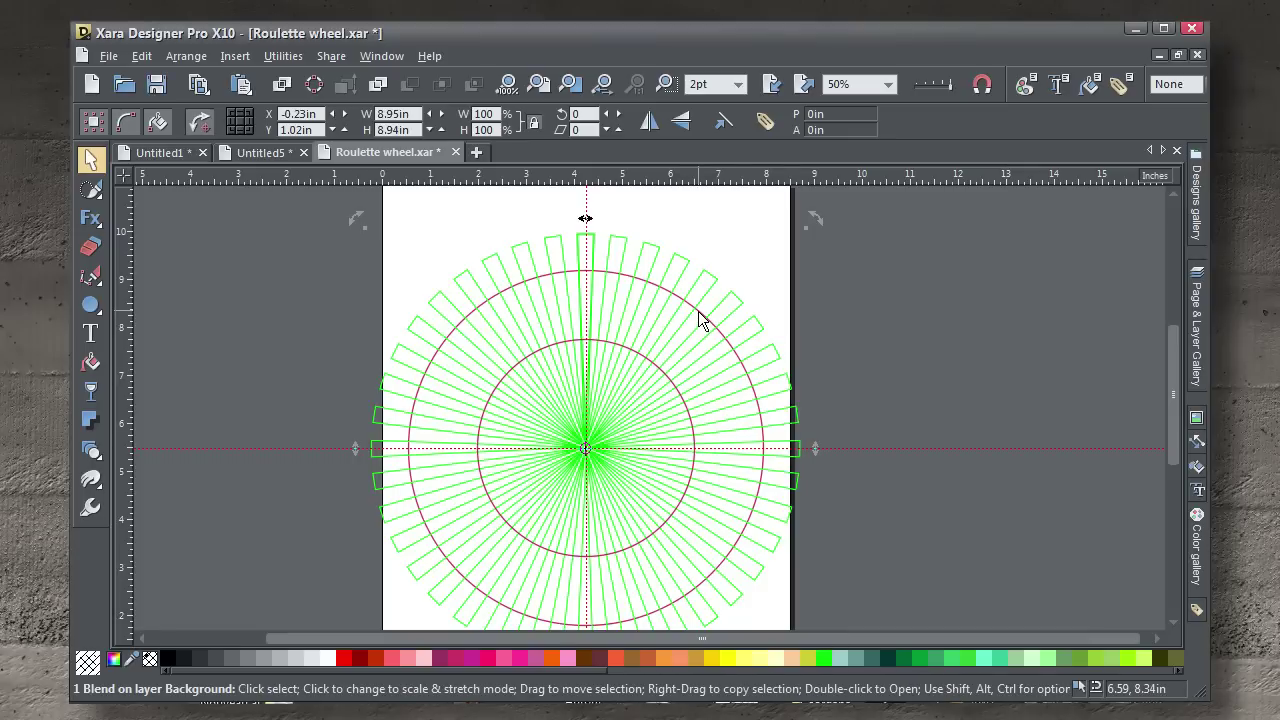
pyautogui.click(698, 311)
pyautogui.click(1003, 383)
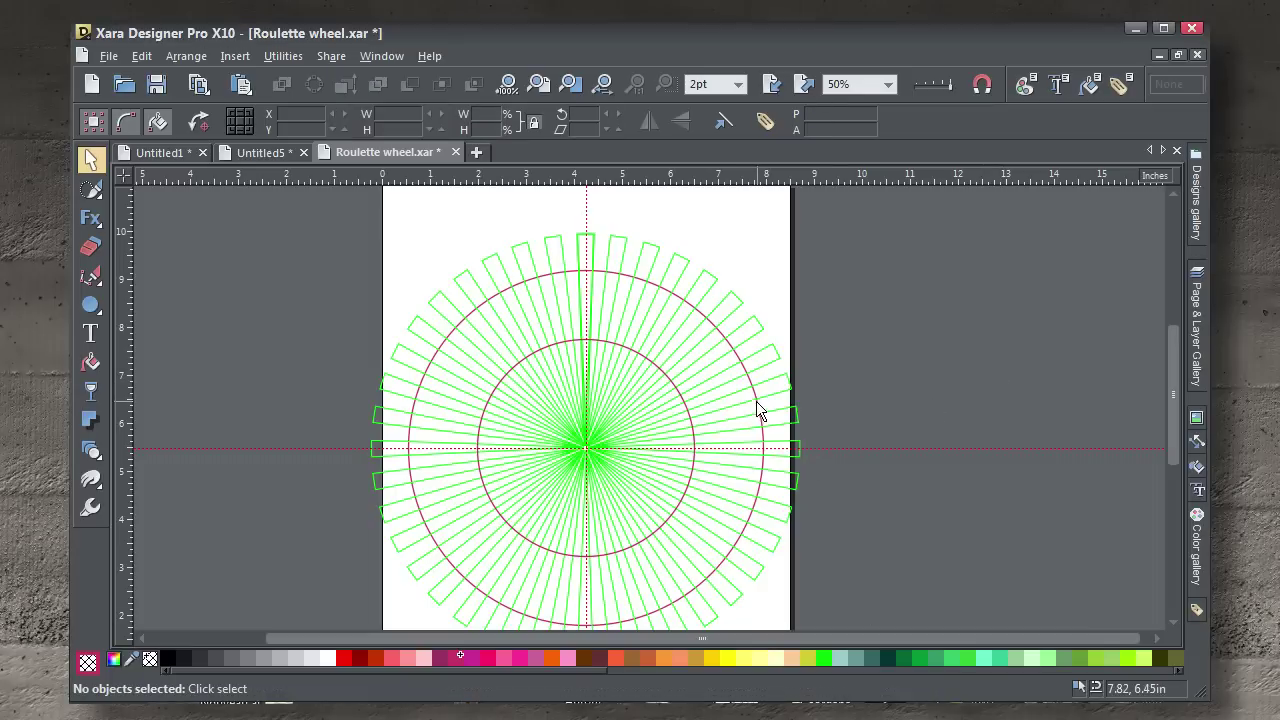
# - Make a reduced concentric copy of the outer circle just inside it, about 6.69 in across
pyautogui.click(752, 387)
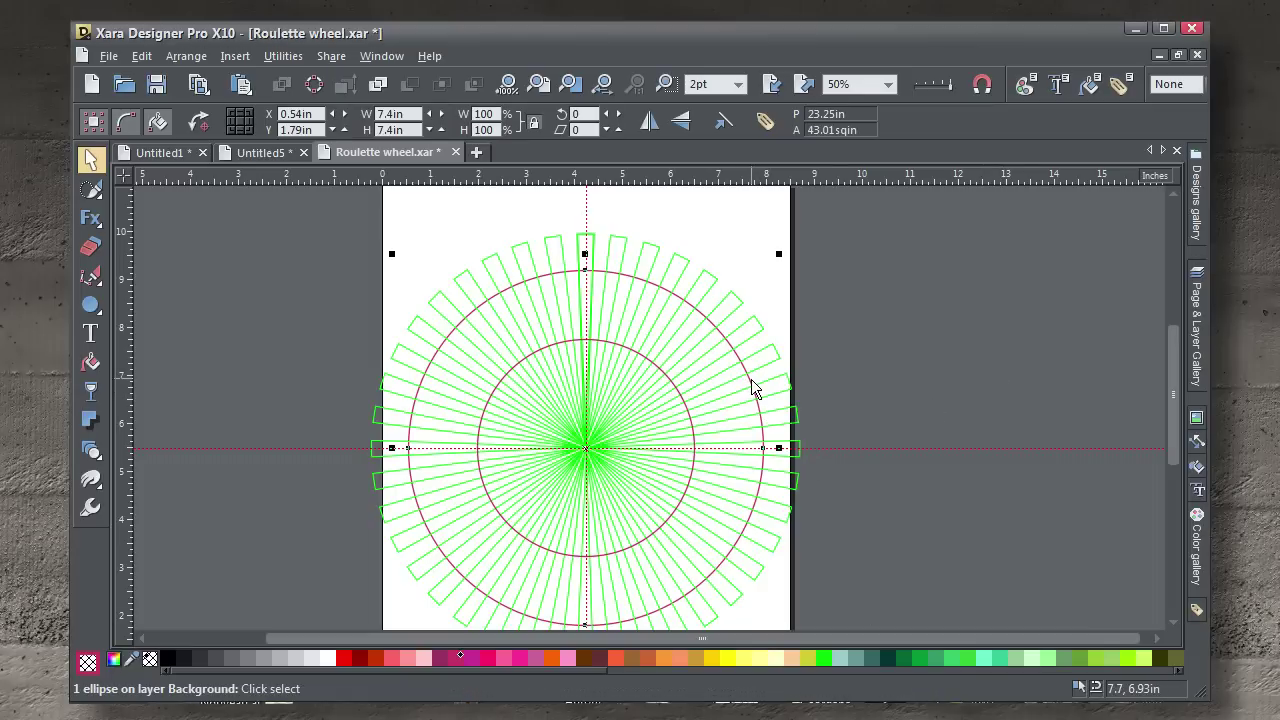
pyautogui.scroll(6, 751, 380)
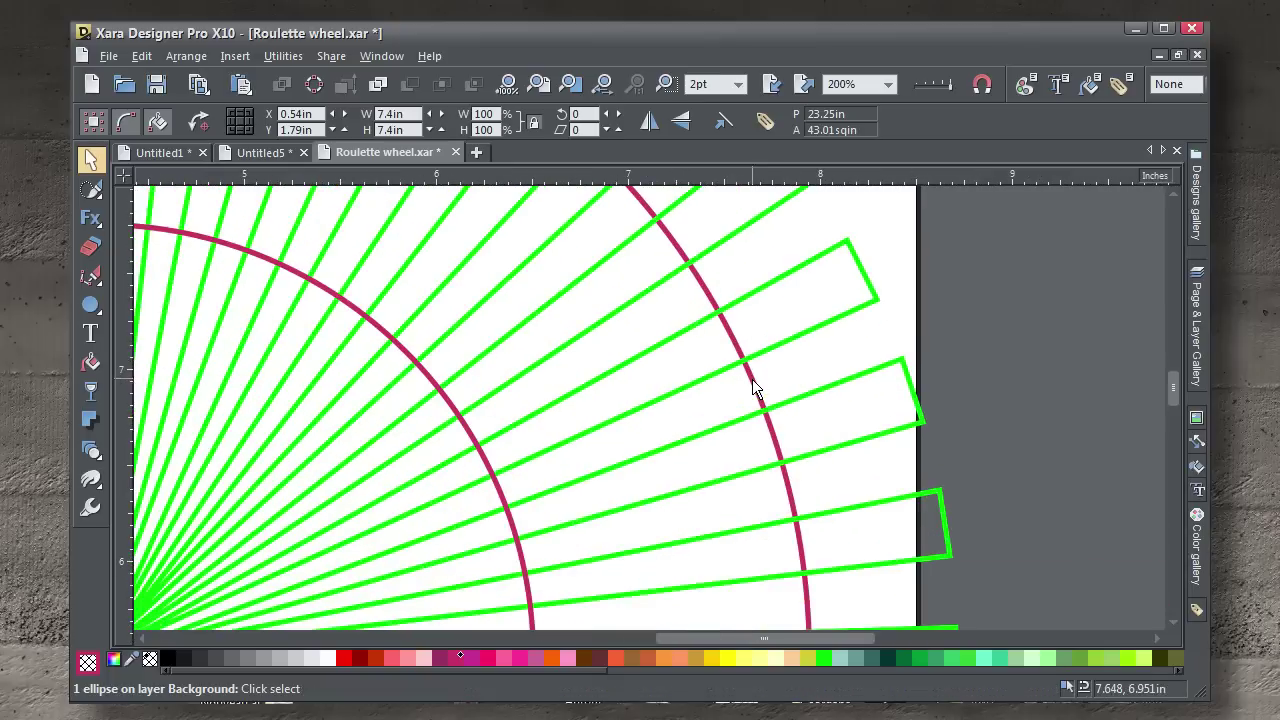
pyautogui.click(761, 385)
pyautogui.click(758, 394)
pyautogui.scroll(-2, 713, 464)
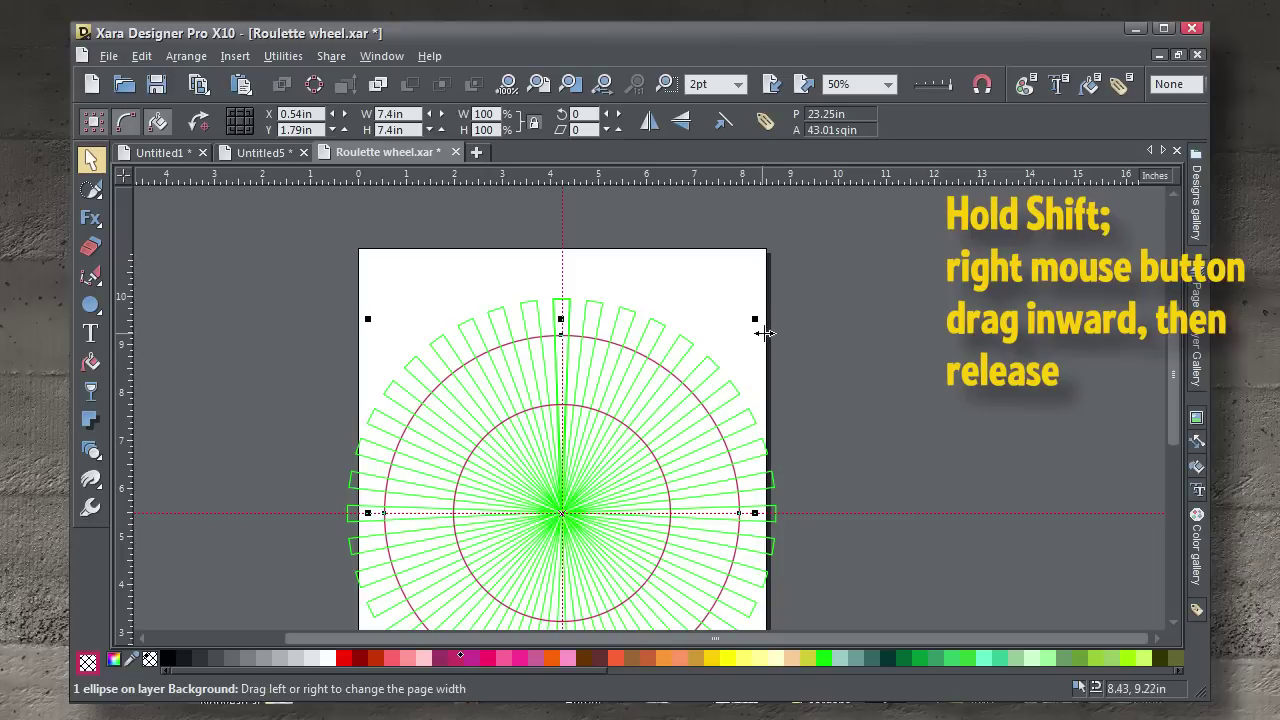
pyautogui.moveTo(752, 318); pyautogui.dragTo(735, 342)
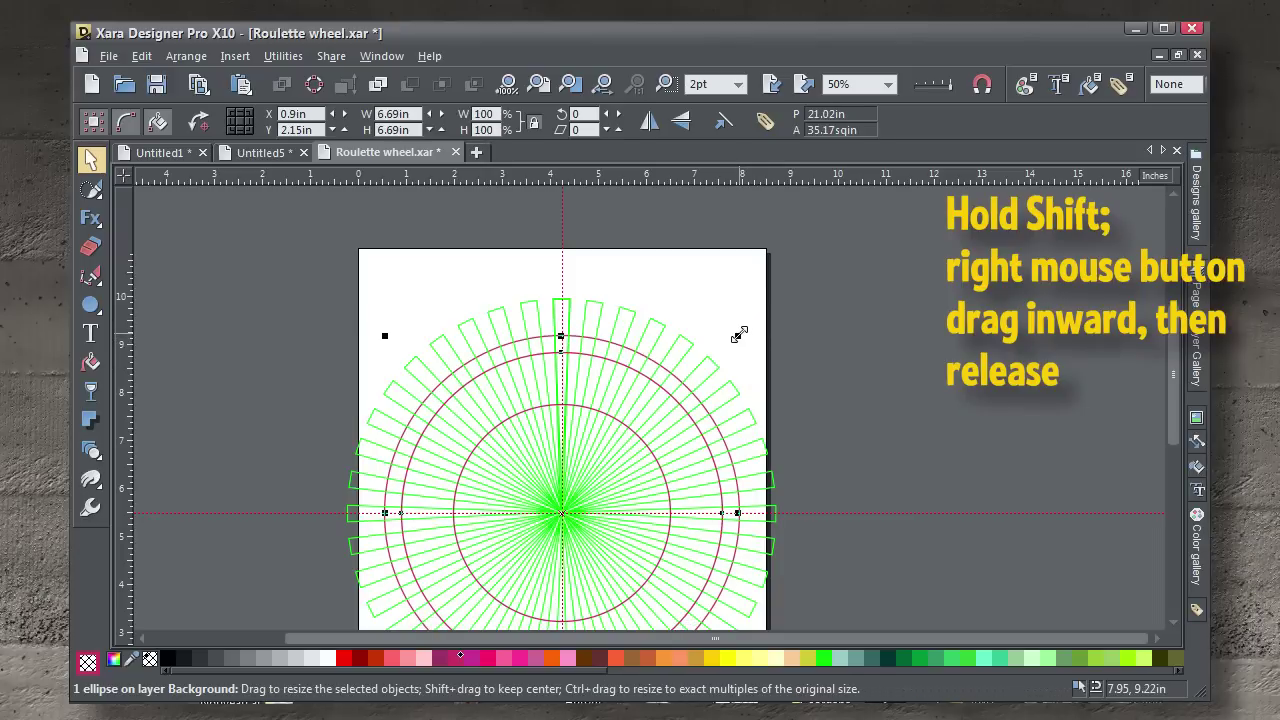
# - Make another slightly smaller concentric copy inside the newly added circle and deselect it
pyautogui.scroll(3, 660, 421)
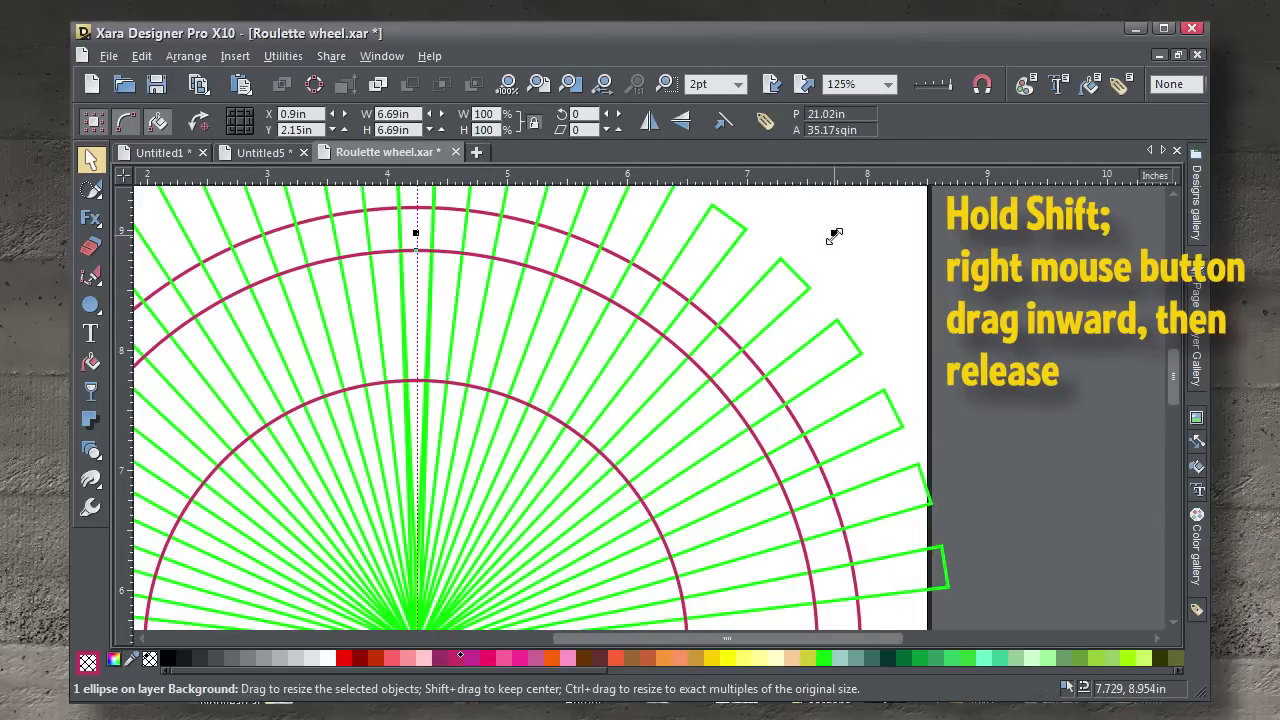
pyautogui.moveTo(835, 235); pyautogui.dragTo(804, 263)
pyautogui.click(1008, 347)
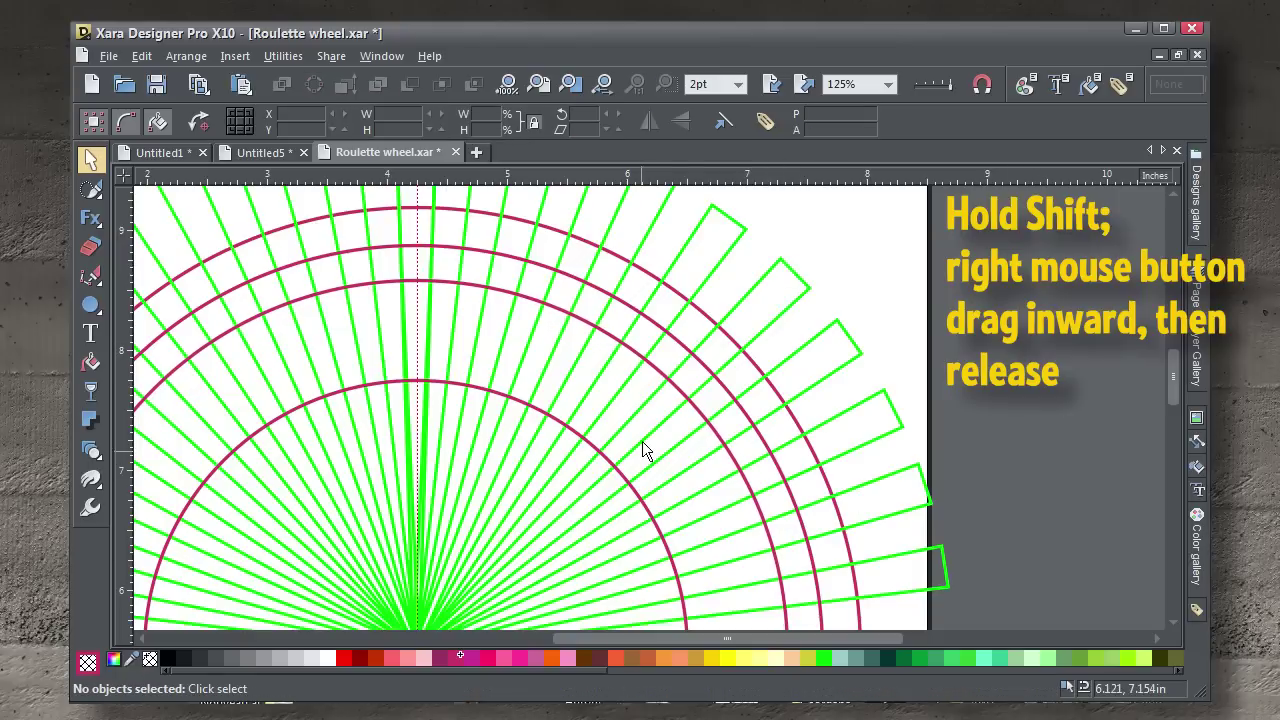
# - Subtract the smaller of the two newly added circles from the outermost circle and fill the resulting band black
pyautogui.click(754, 366)
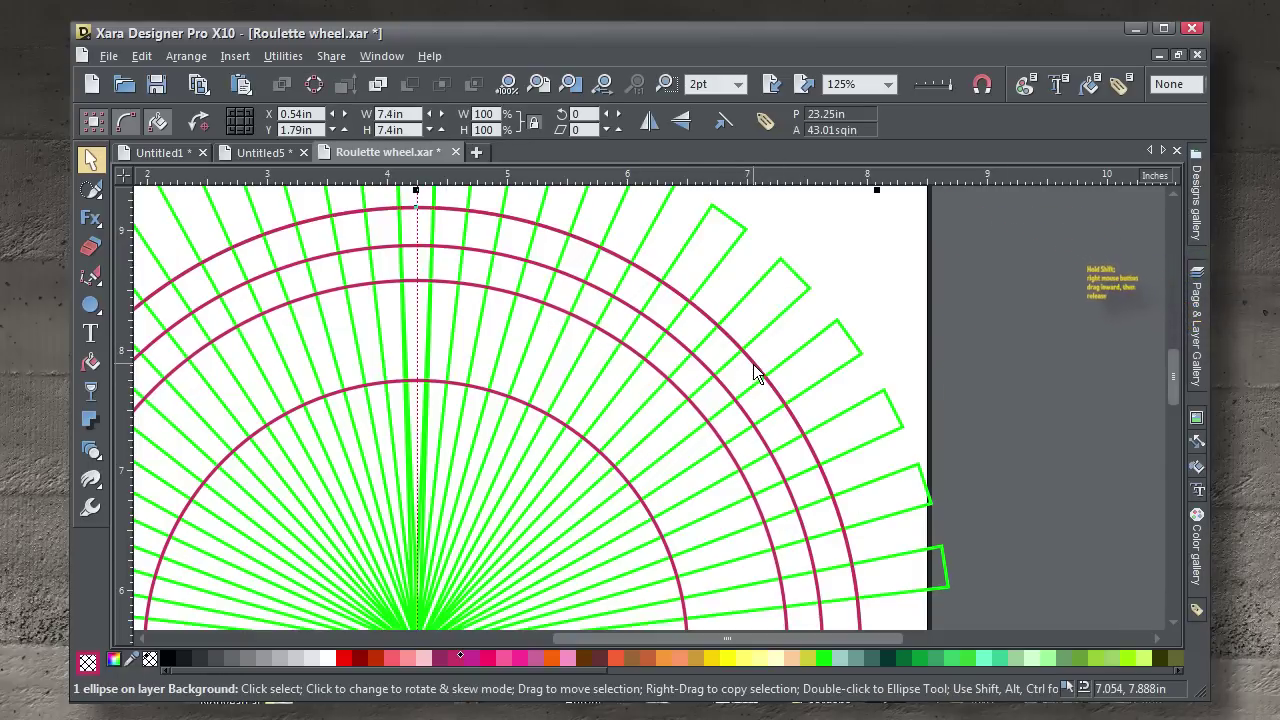
pyautogui.keyDown('shift'); pyautogui.click(660, 369); pyautogui.keyUp('shift')
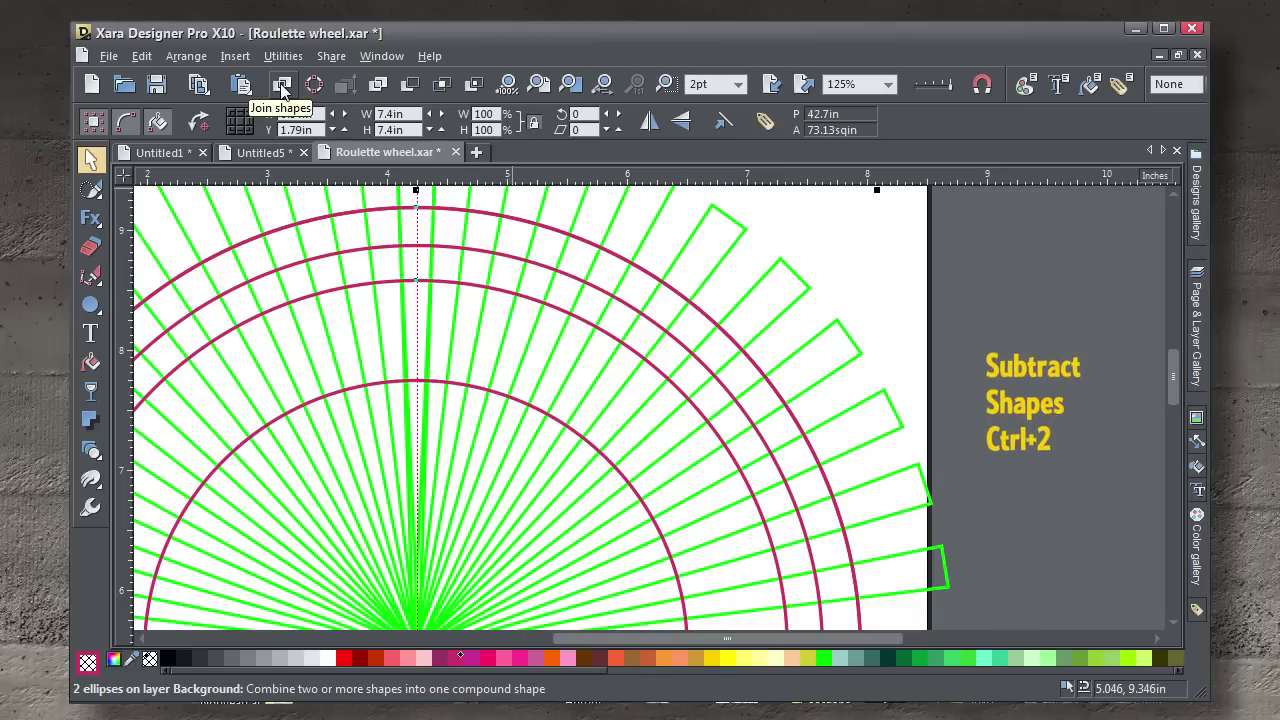
pyautogui.hotkey('ctrl', '2')
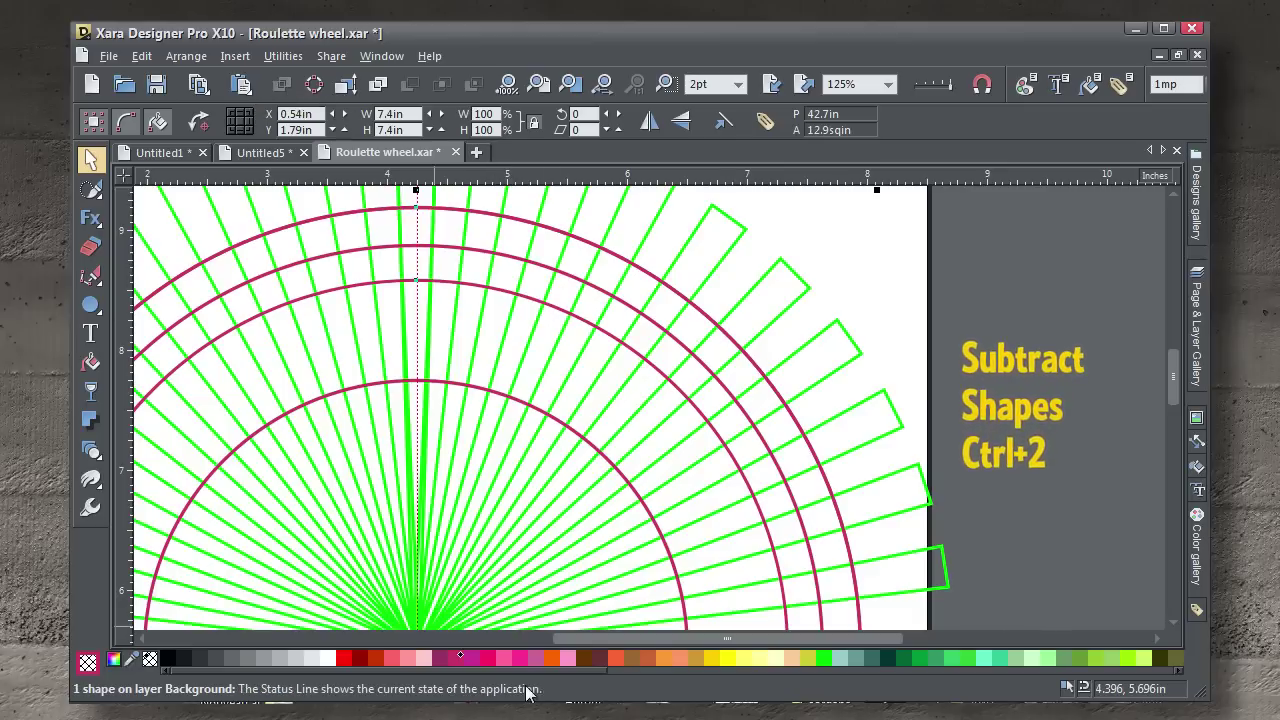
pyautogui.click(167, 662)
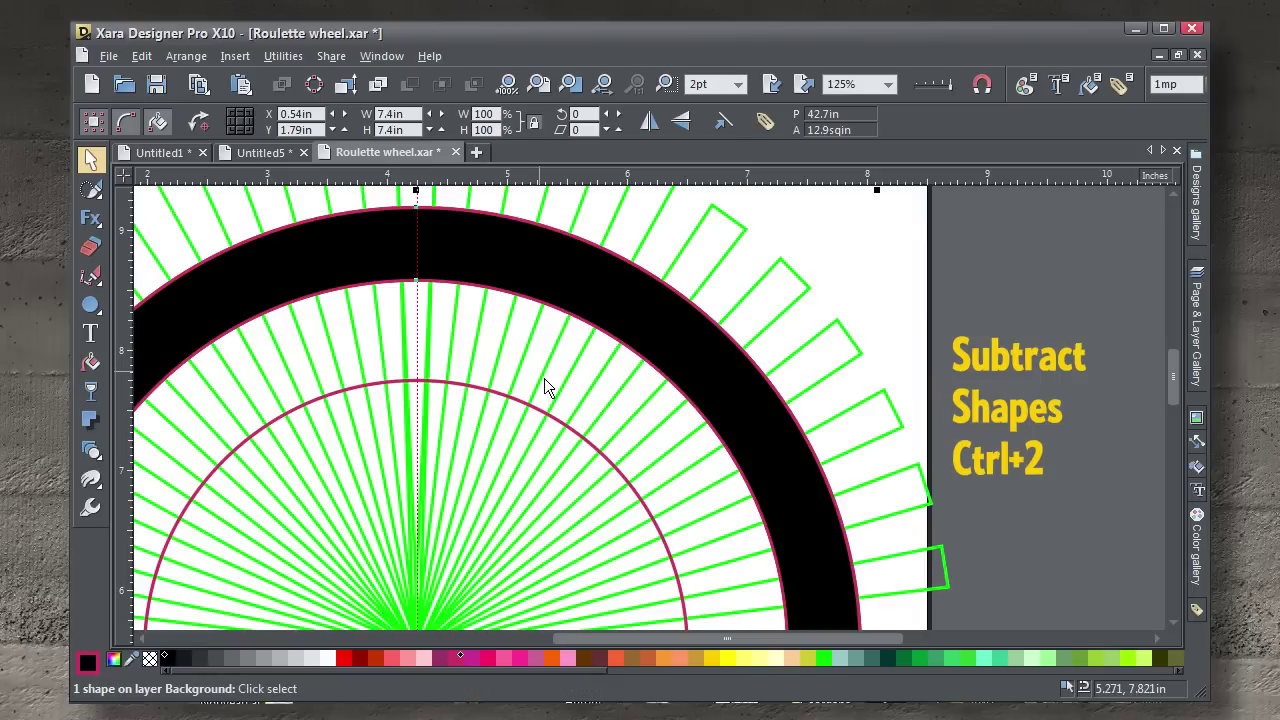
pyautogui.scroll(-2, 565, 391)
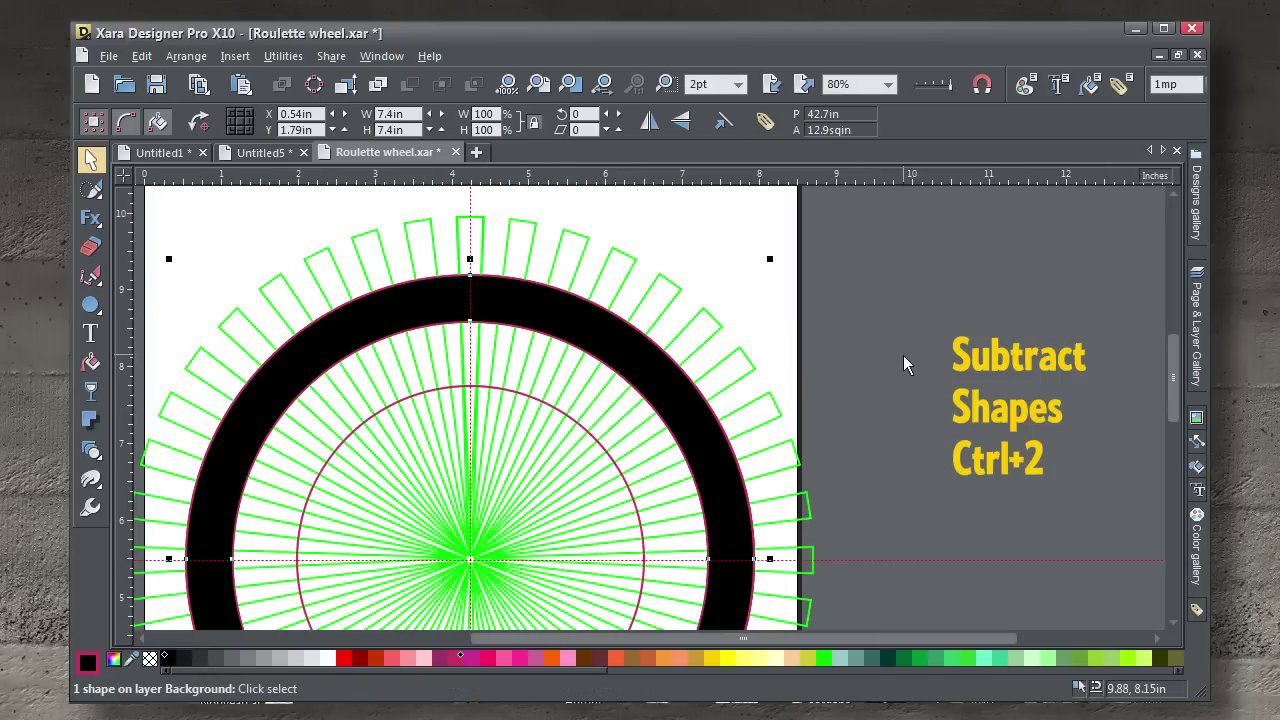
pyautogui.click(903, 355)
pyautogui.click(520, 392)
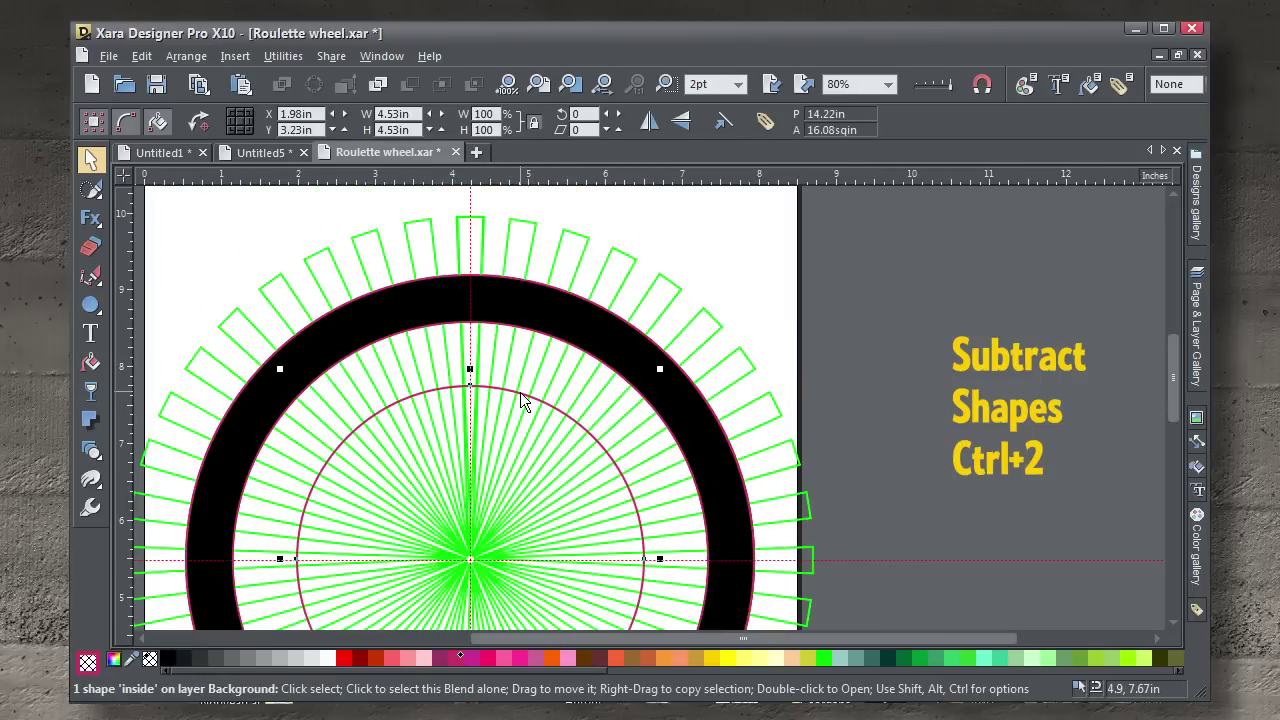
pyautogui.hotkey('ctrl', '2')
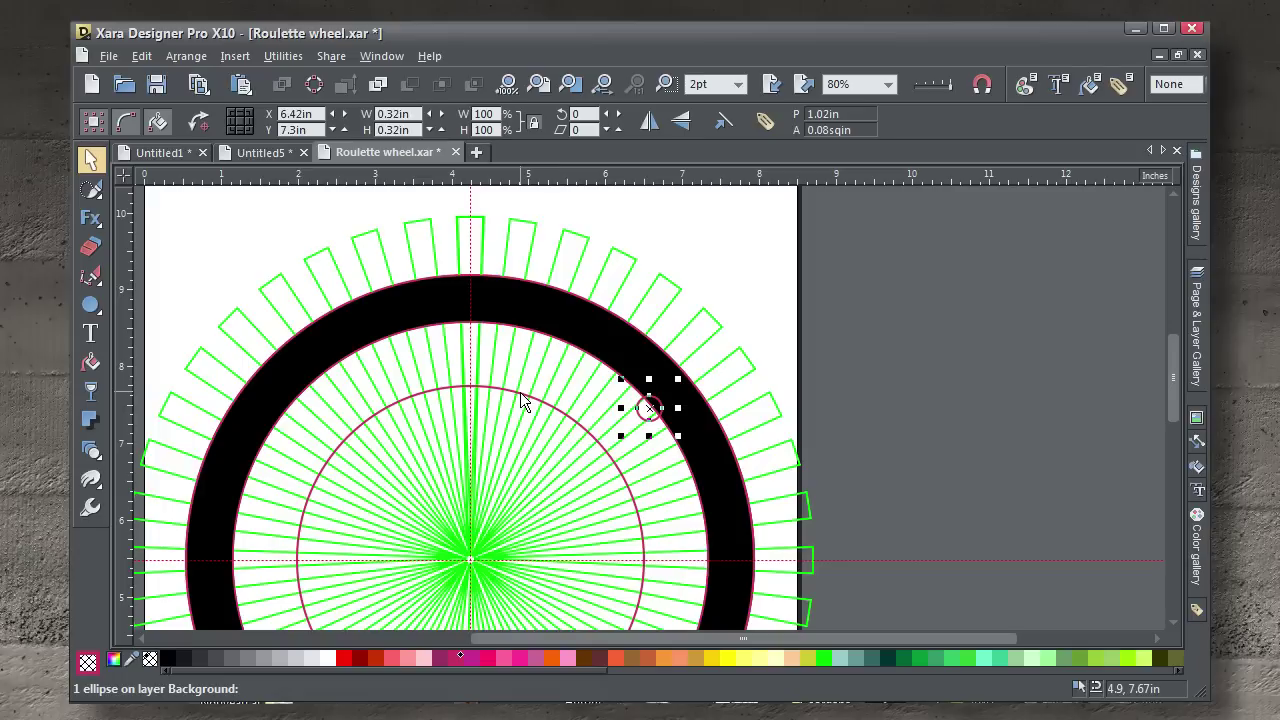
pyautogui.click(537, 398)
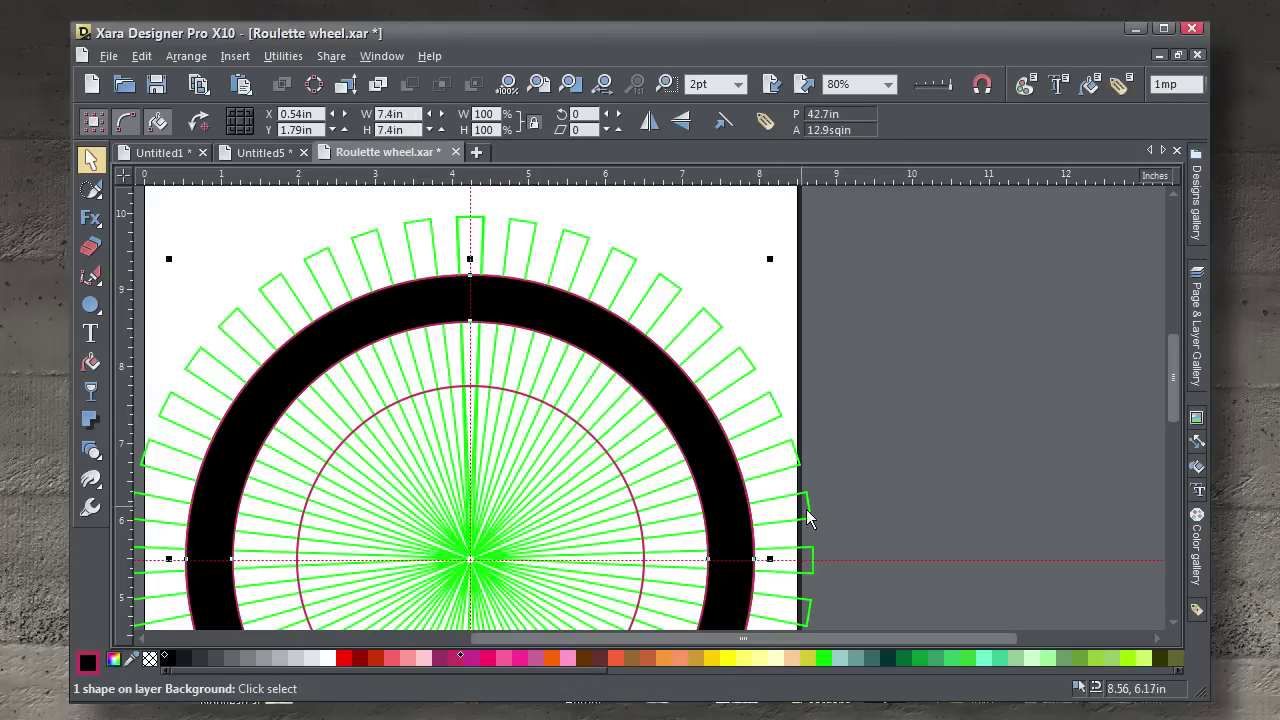
pyautogui.press('Escape')
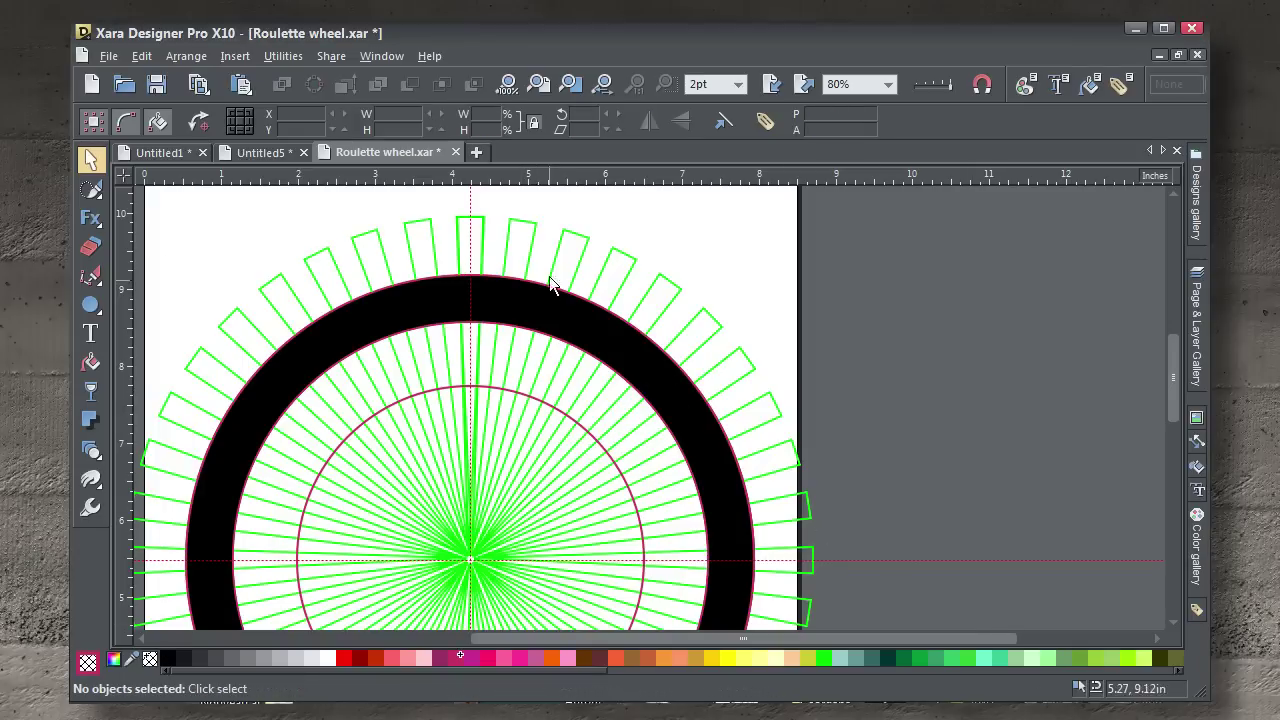
# - Convert the wedge blend to editable shapes and deselect it
pyautogui.click(534, 227)
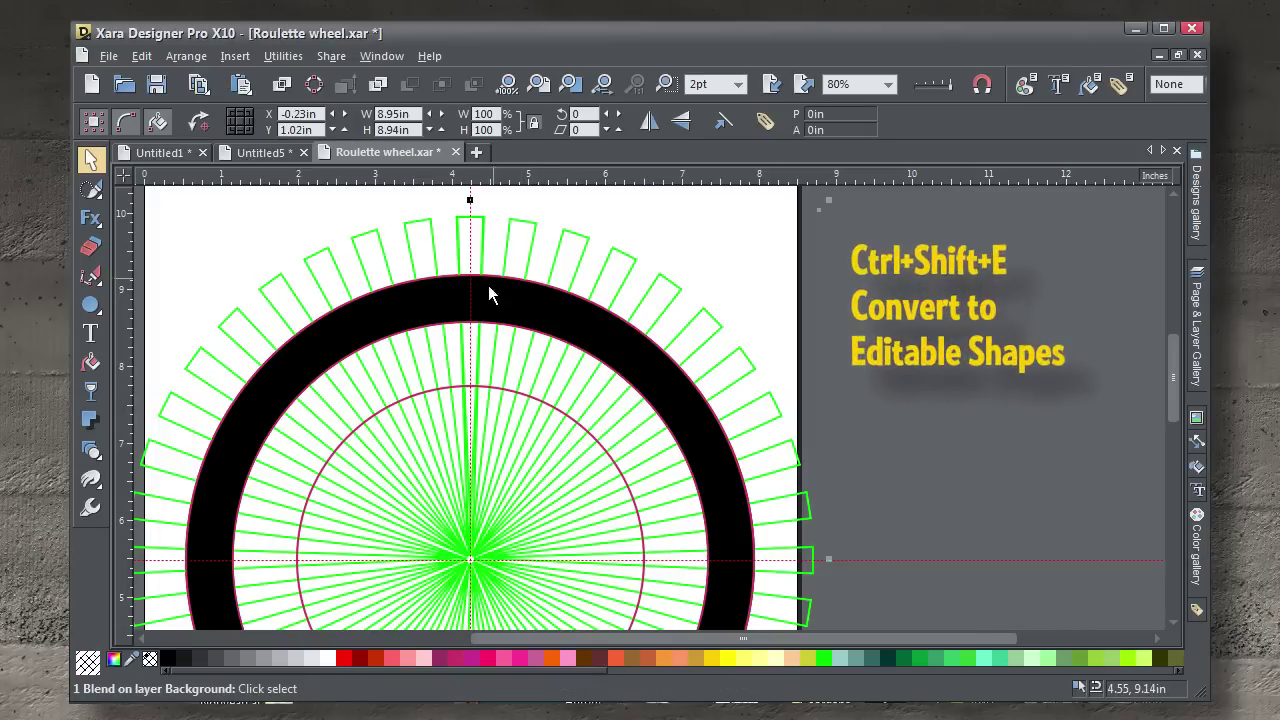
pyautogui.click(314, 88)
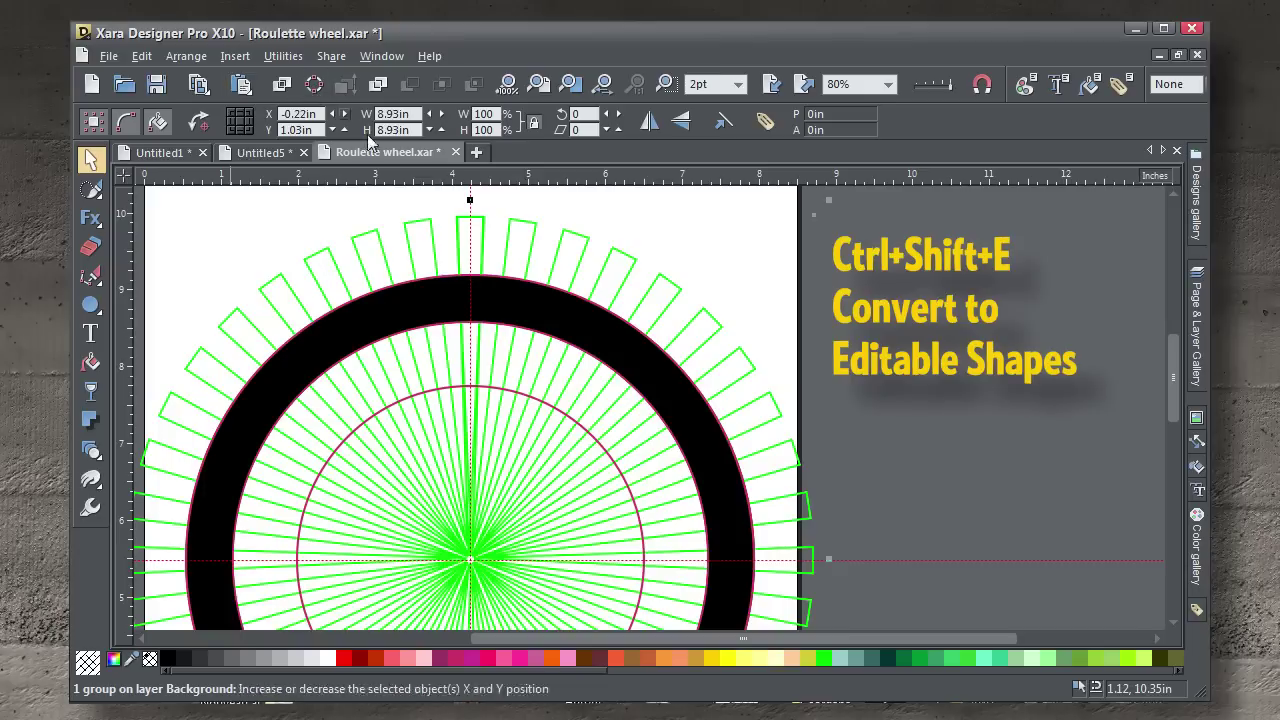
pyautogui.click(394, 207)
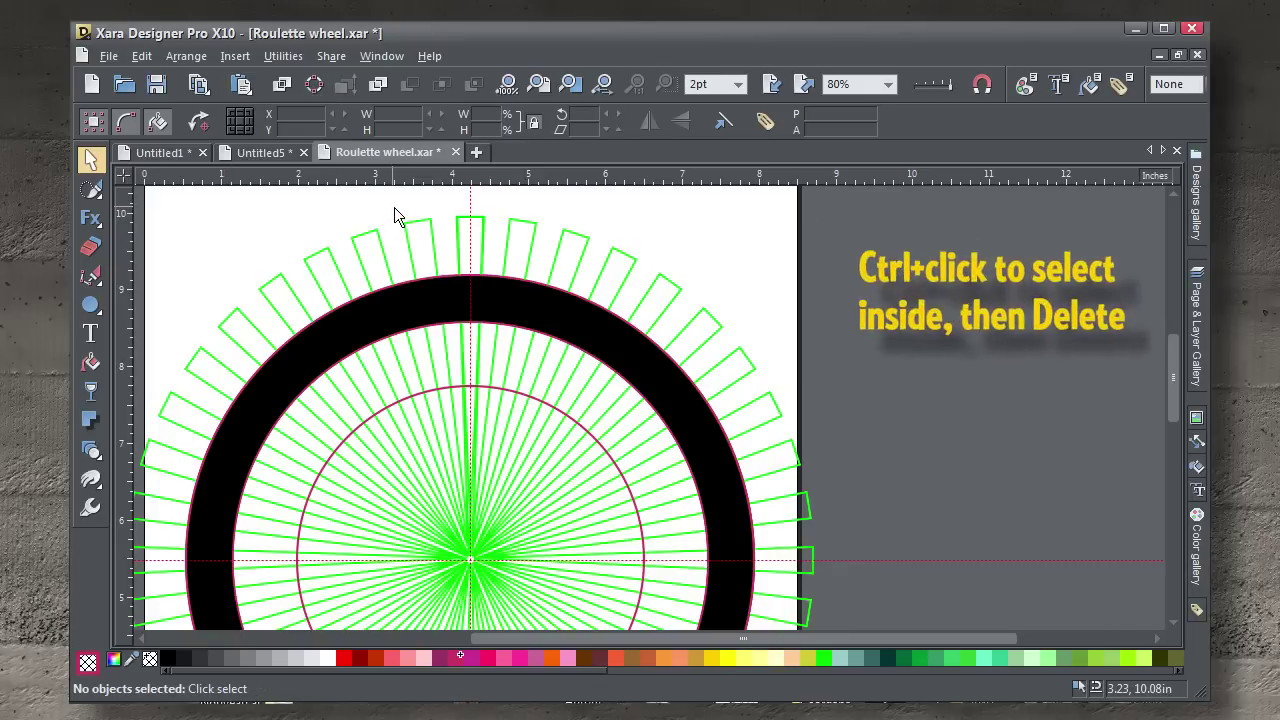
# - Delete the duplicate wedge at the top of the wheel and the inner control circle from inside the wedge group
pyautogui.keyDown('ctrl'); pyautogui.click(484, 236); pyautogui.keyUp('ctrl')
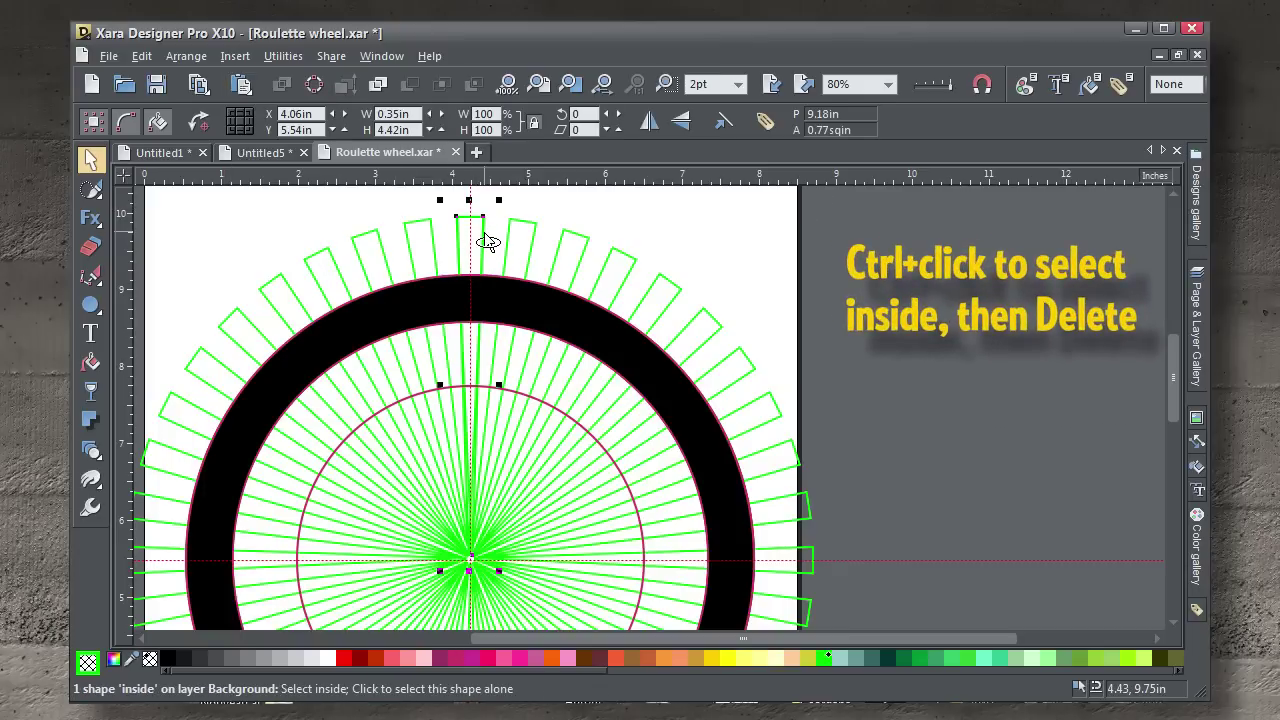
pyautogui.click(486, 232)
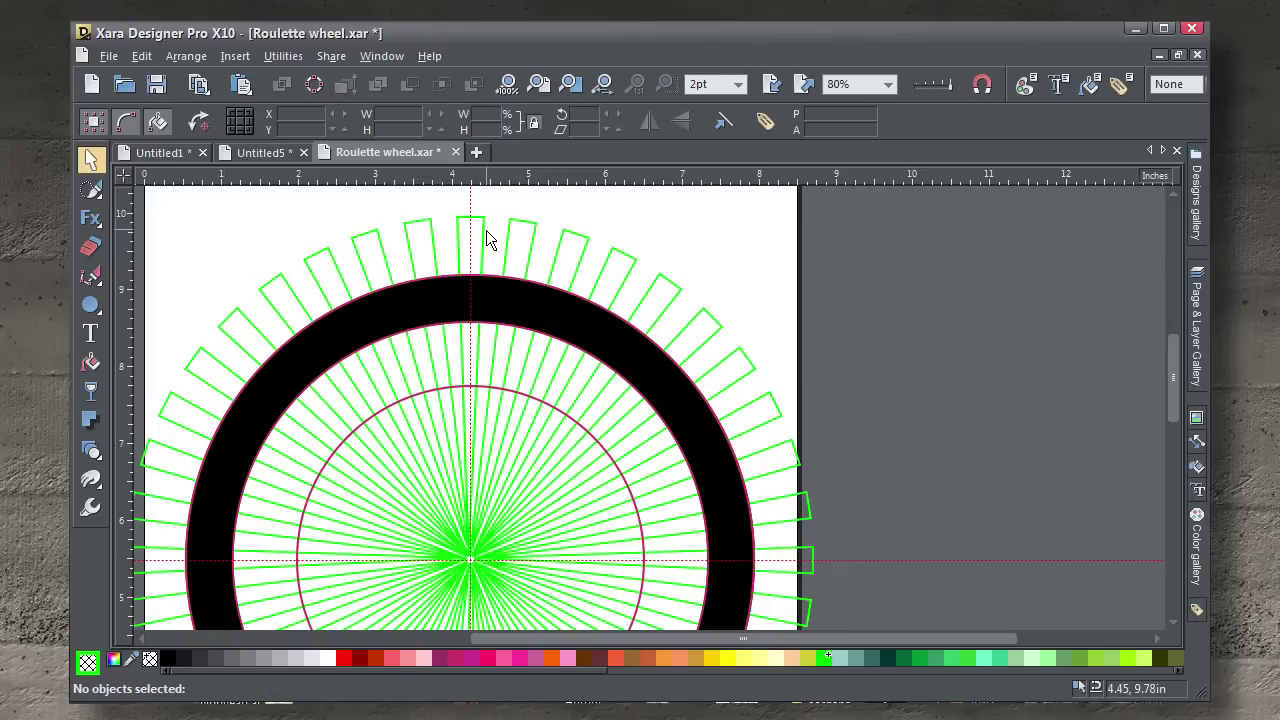
pyautogui.click(506, 390)
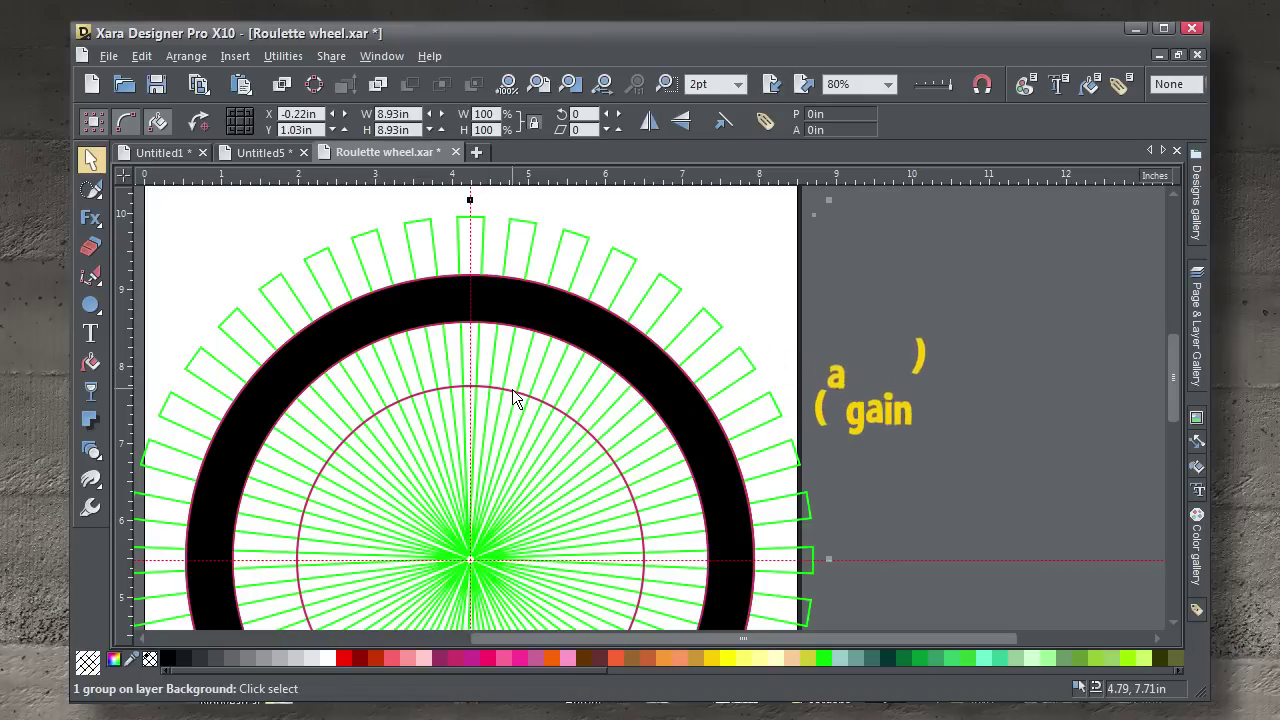
pyautogui.keyDown('ctrl'); pyautogui.click(511, 398); pyautogui.keyUp('ctrl')
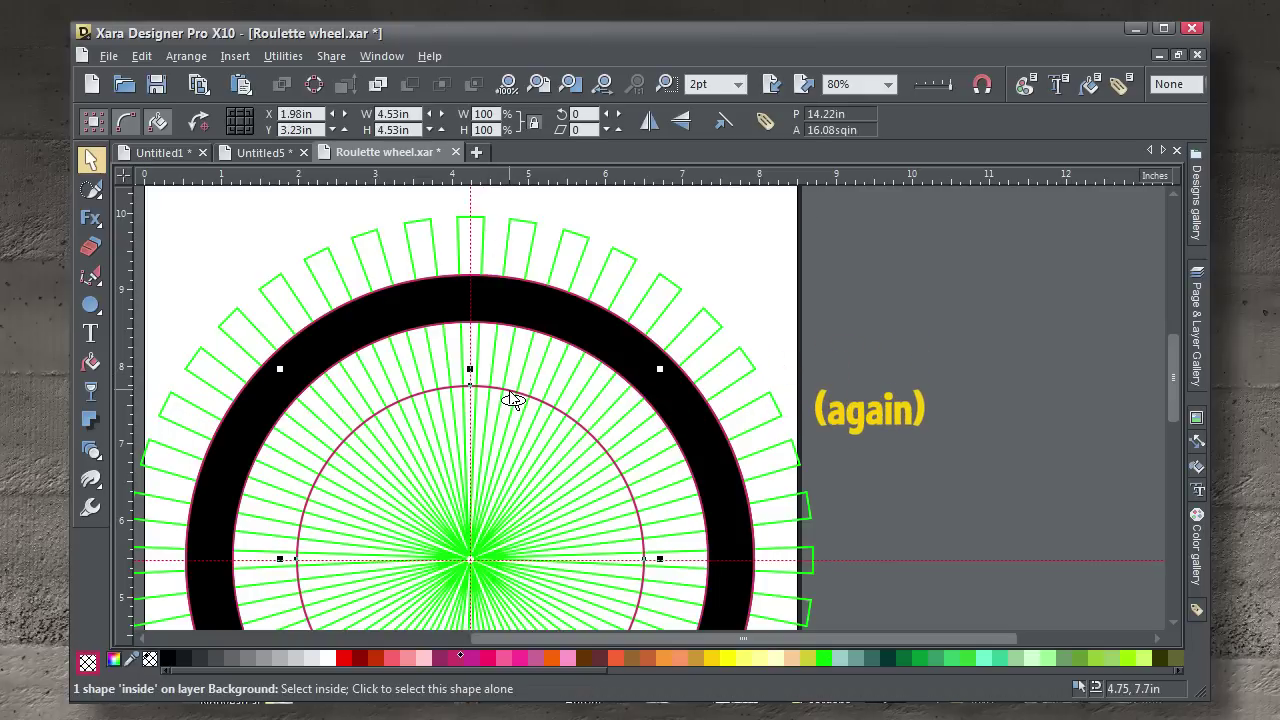
pyautogui.press('Delete')
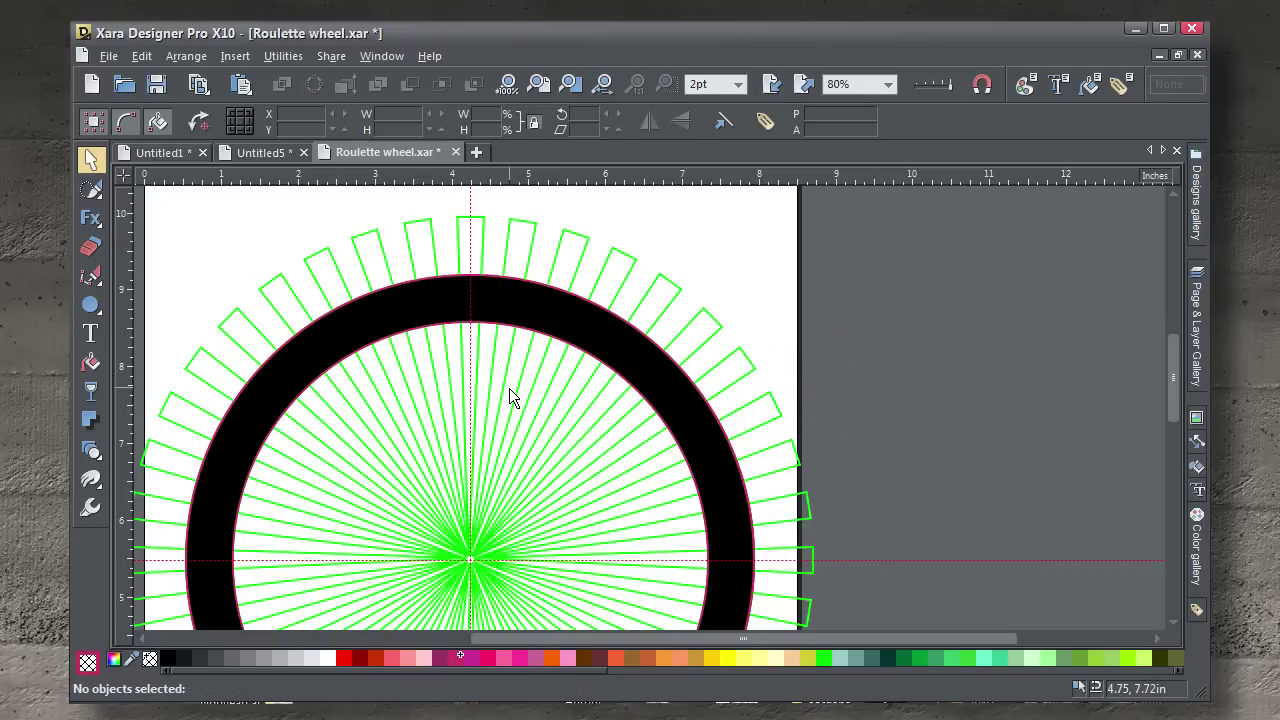
# - Clone the black band and intersect the copy with the wedge group to cut the wedges down to band segments
pyautogui.click(540, 314)
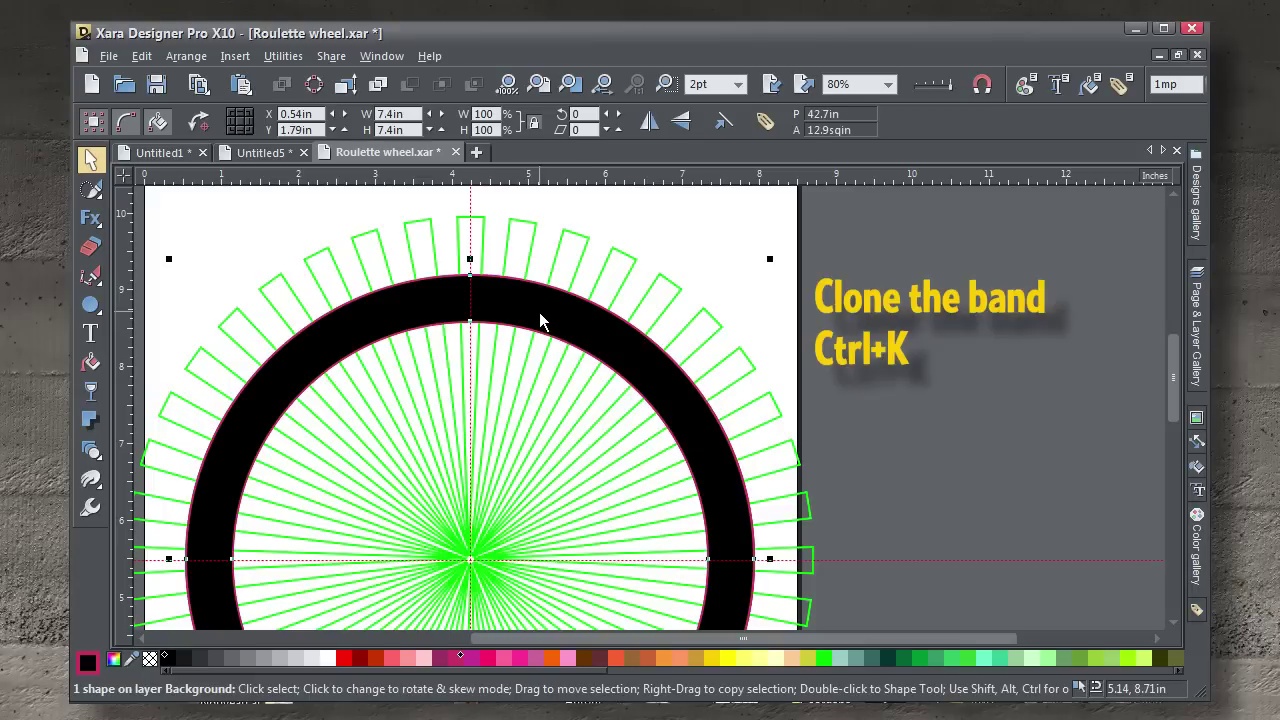
pyautogui.keyDown('shift'); pyautogui.click(581, 255); pyautogui.keyUp('shift')
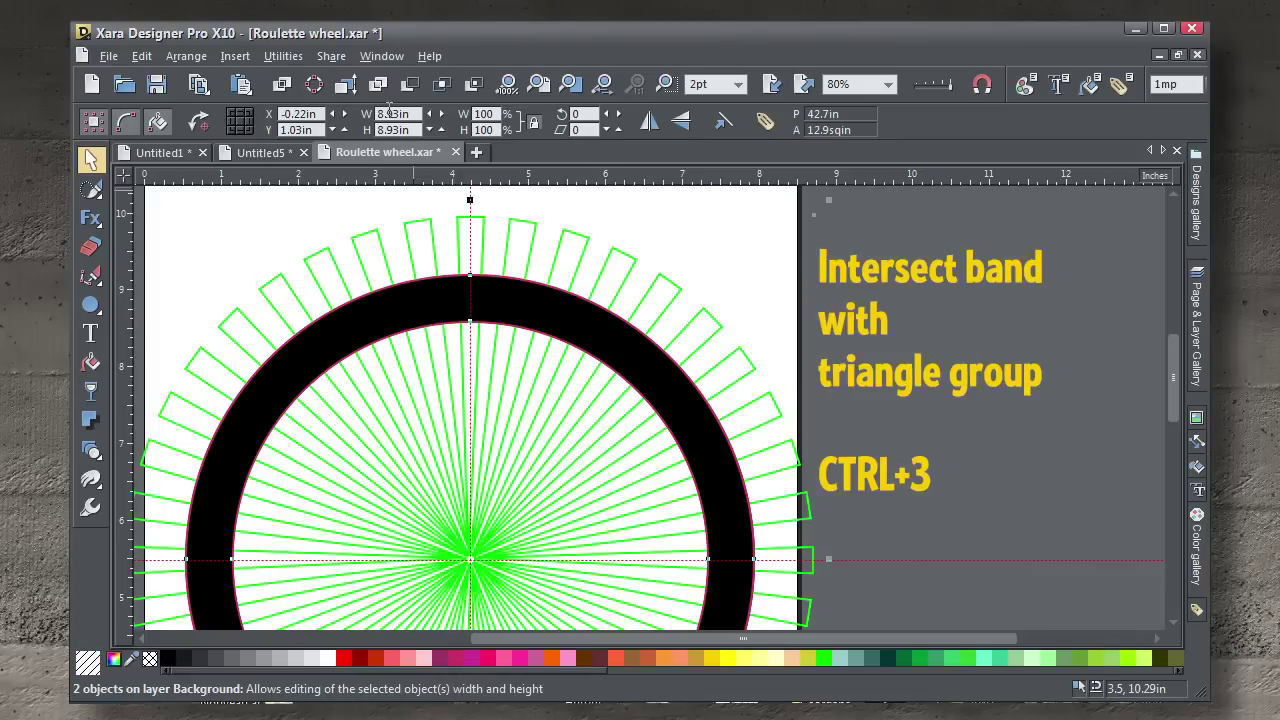
pyautogui.click(445, 83)
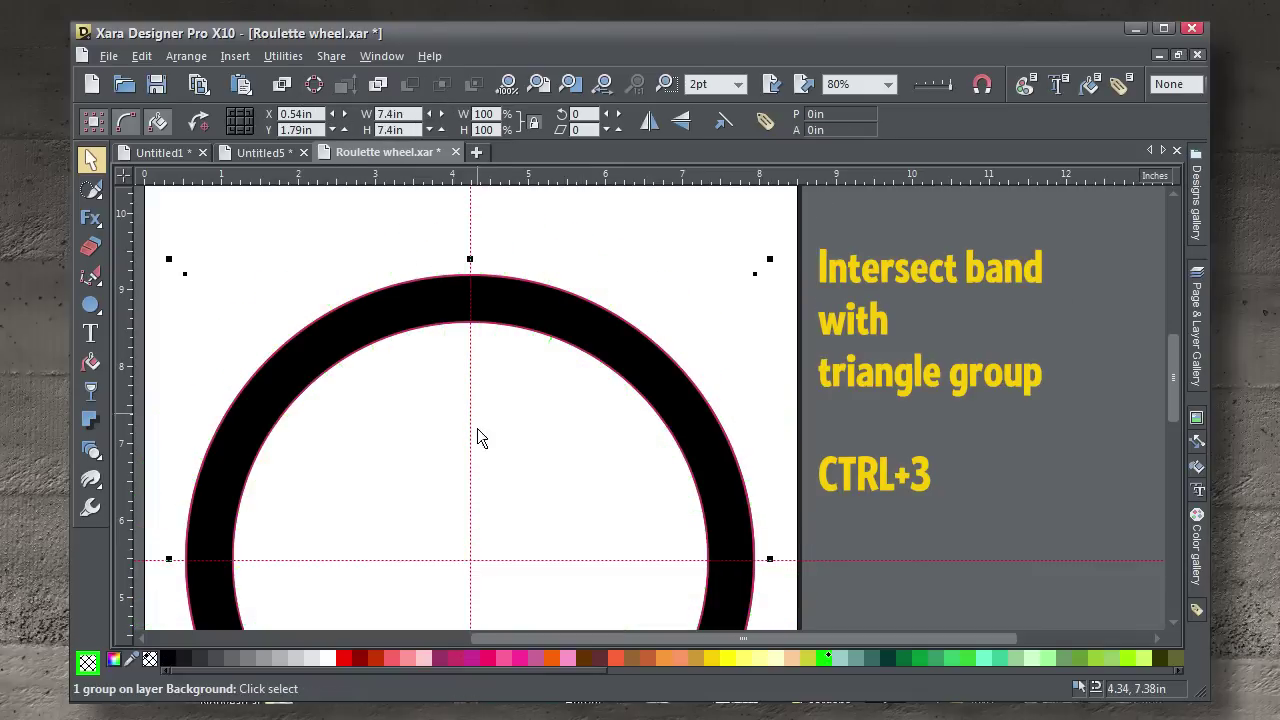
pyautogui.click(503, 442)
# - Send the black band to the back, behind the wedge segments and the middle circle
pyautogui.click(488, 312)
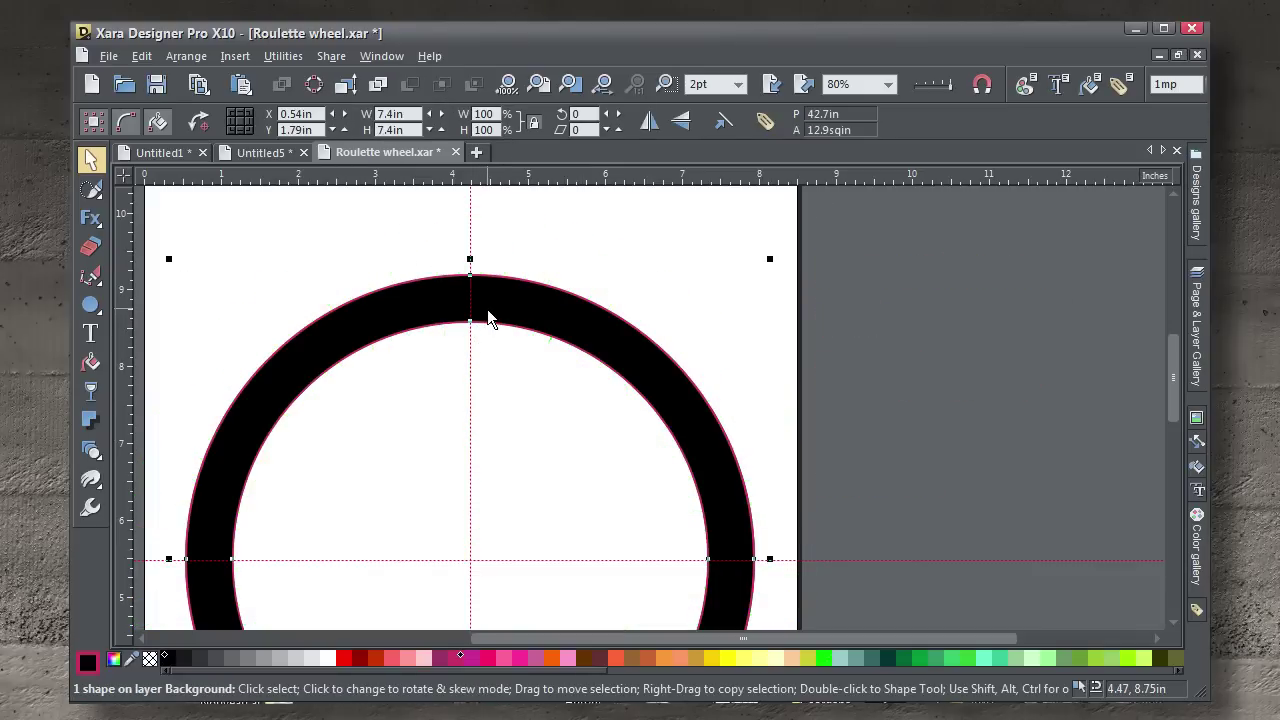
pyautogui.hotkey('ctrl', 'b')
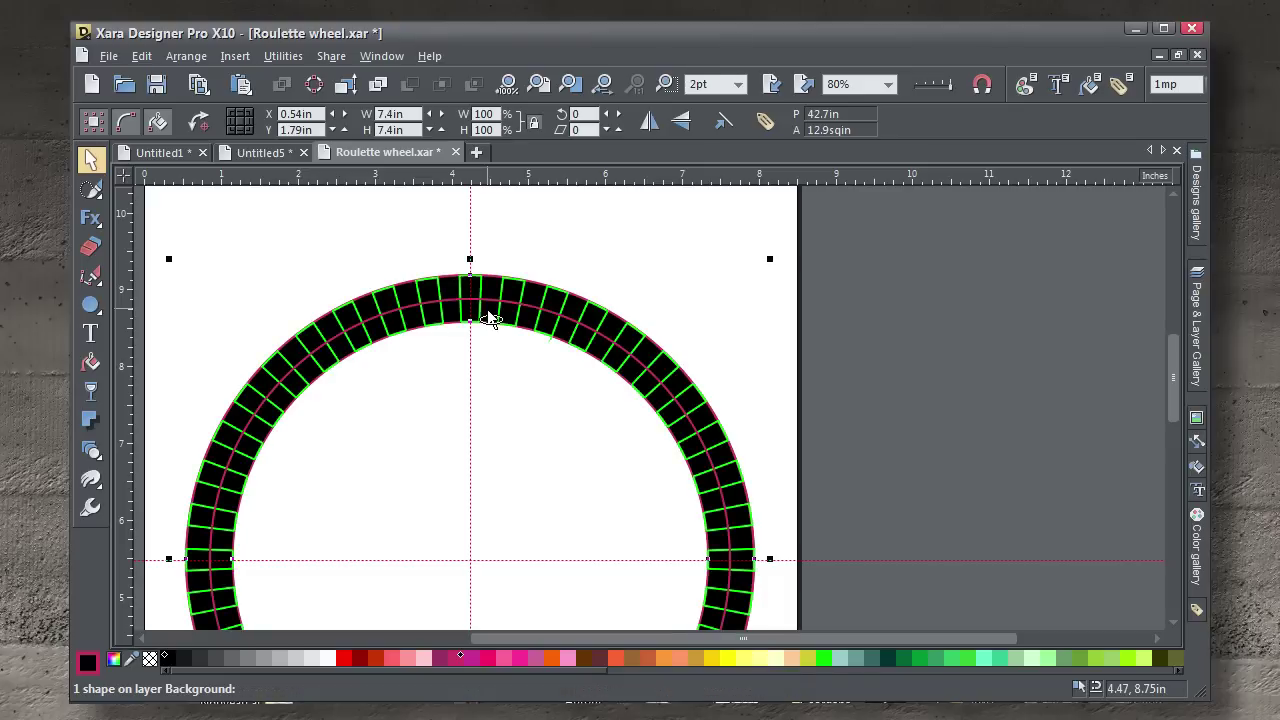
pyautogui.click(521, 373)
# - Fill the group of wedge segments around the band with red
pyautogui.scroll(2, 521, 373)
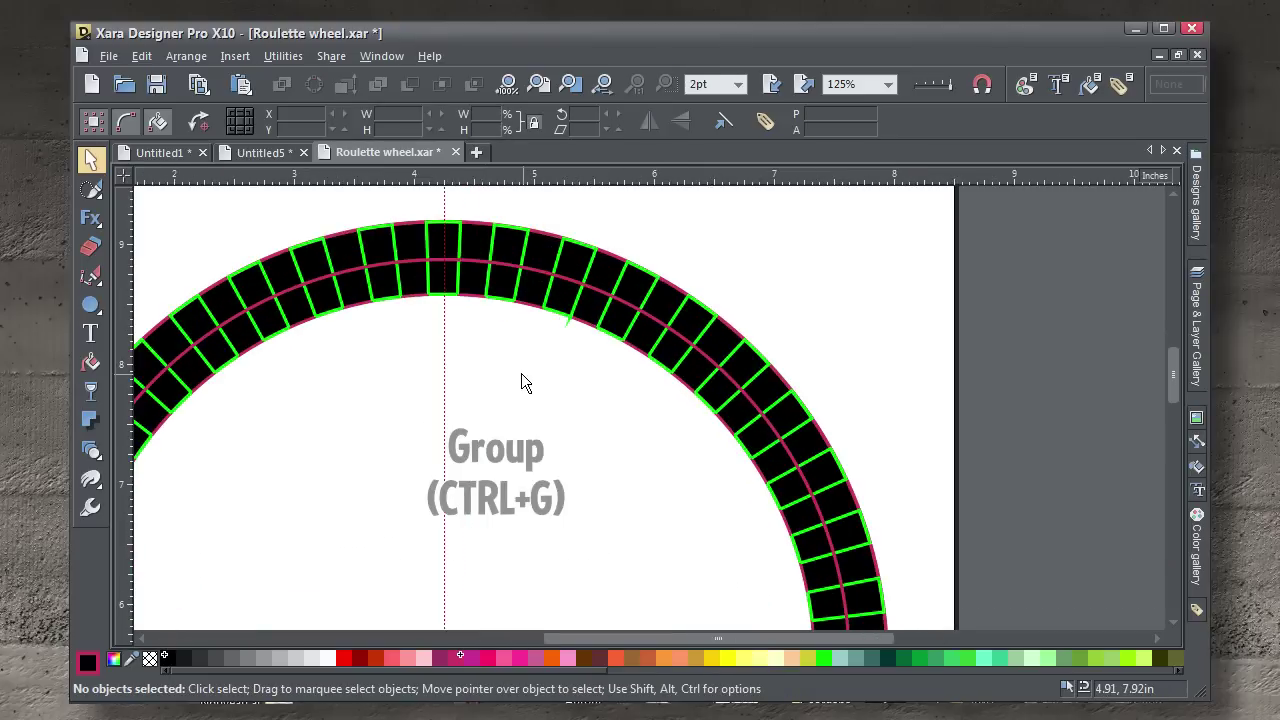
pyautogui.click(565, 280)
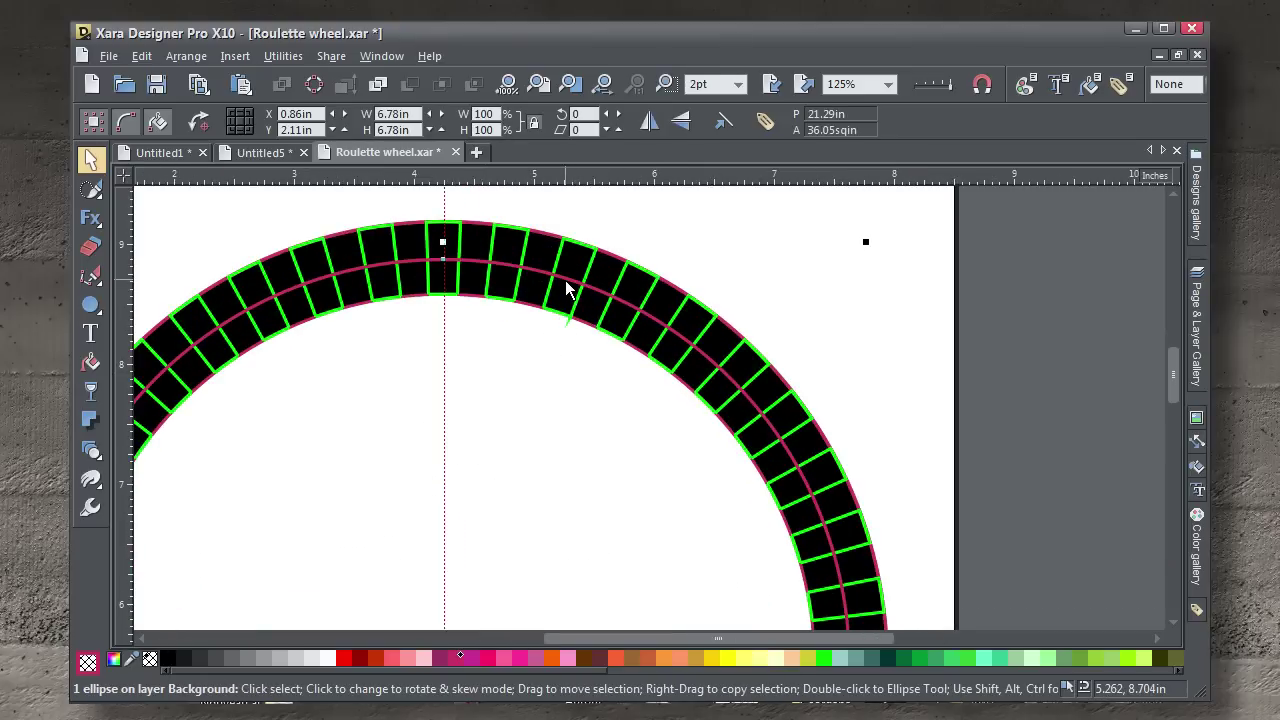
pyautogui.click(577, 257)
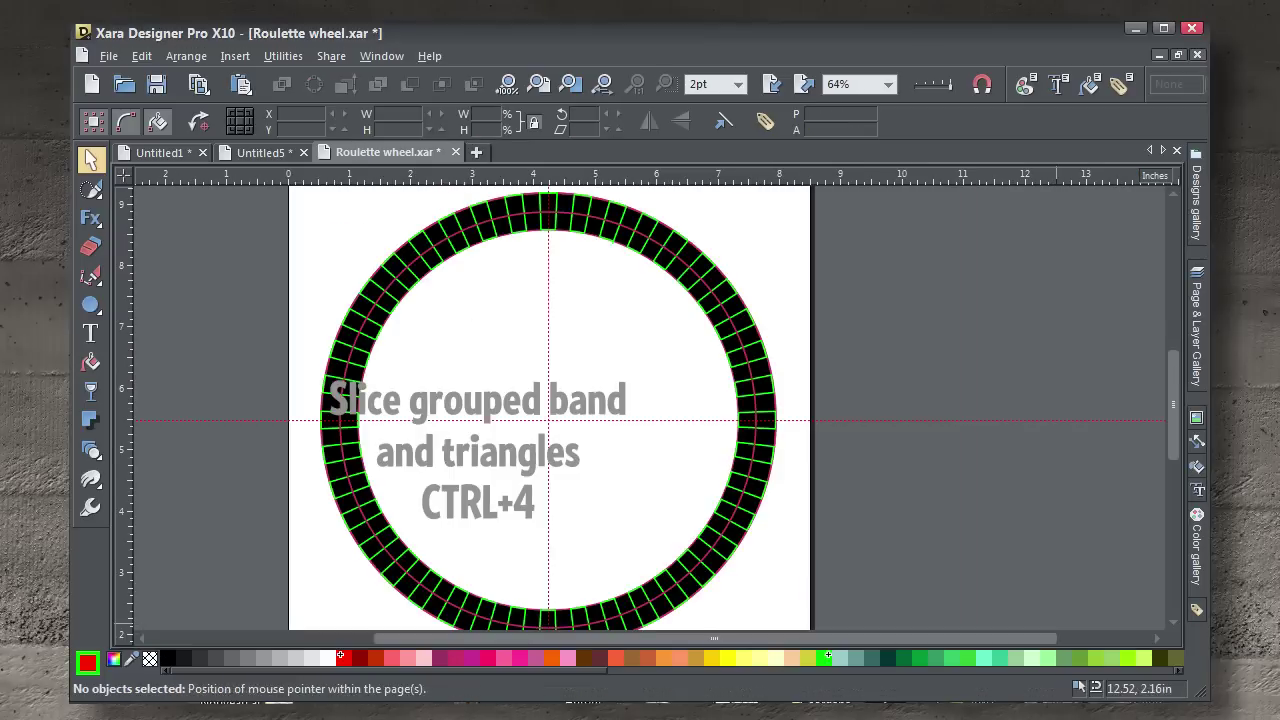
pyautogui.scroll(3, 594, 330)
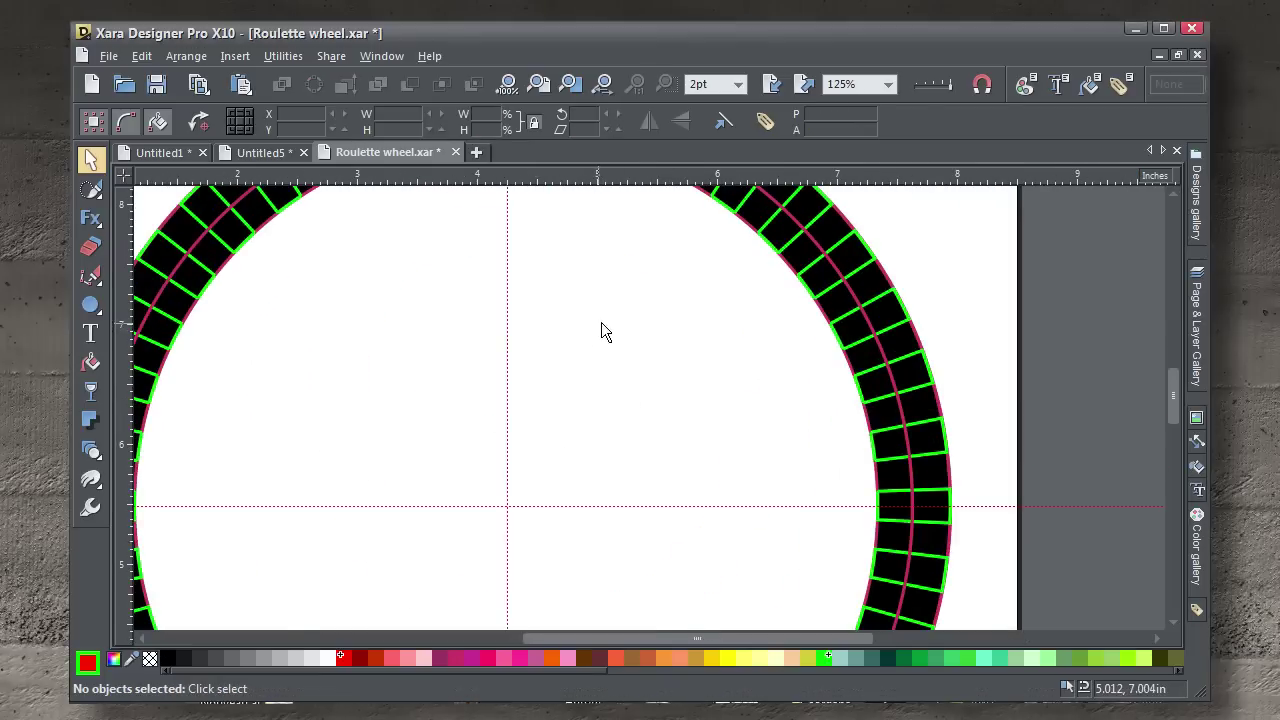
pyautogui.hotkey('alt', 'x')
pyautogui.moveTo(635, 294); pyautogui.dragTo(571, 505)
pyautogui.moveTo(566, 432); pyautogui.dragTo(589, 471)
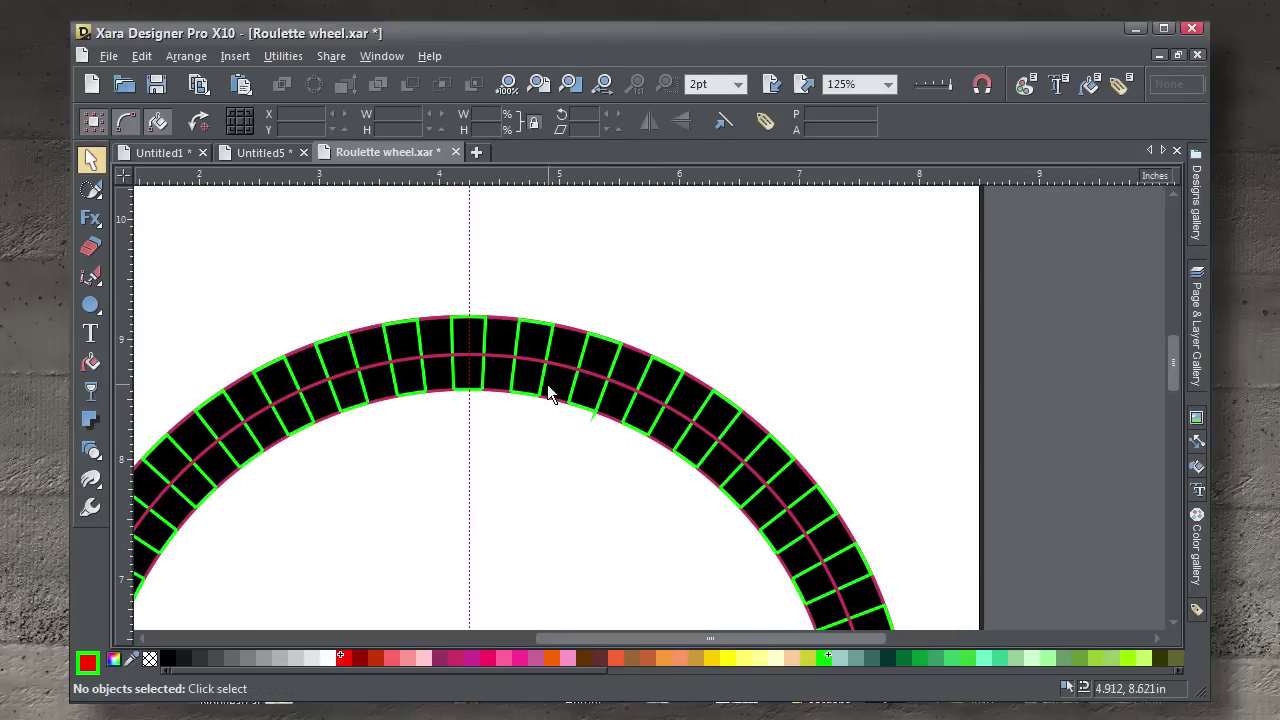
pyautogui.click(552, 344)
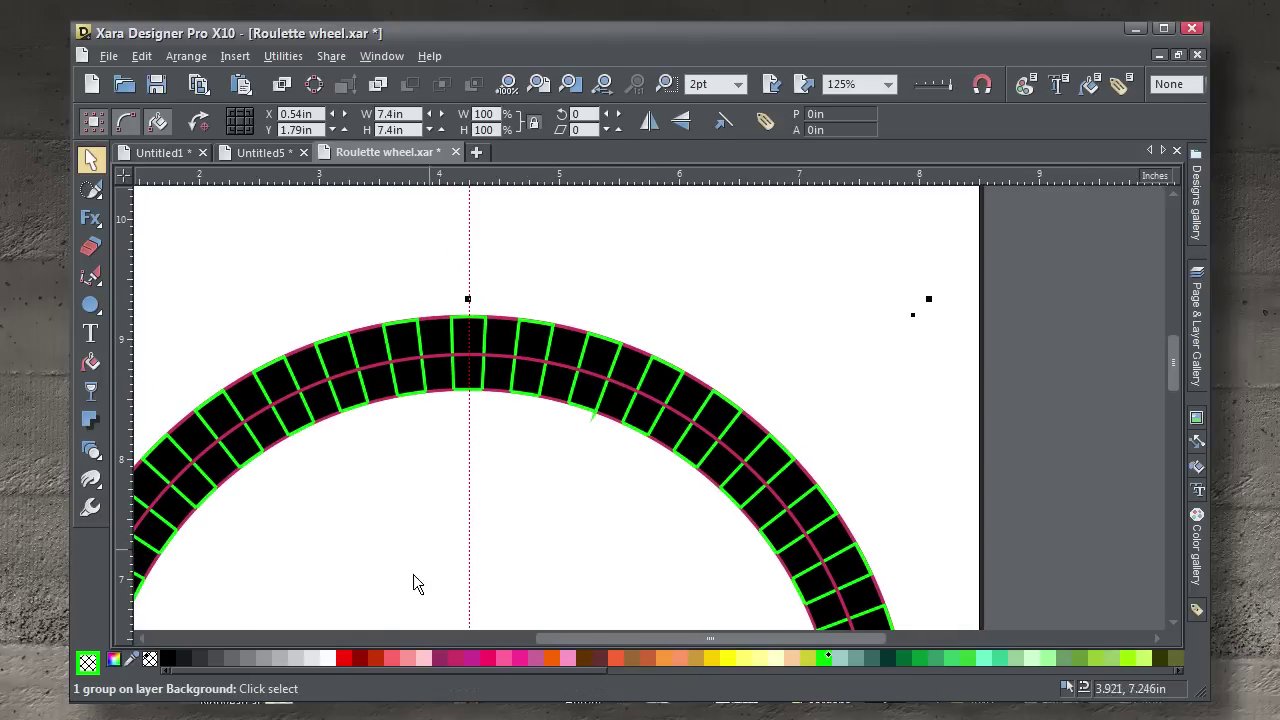
pyautogui.click(343, 659)
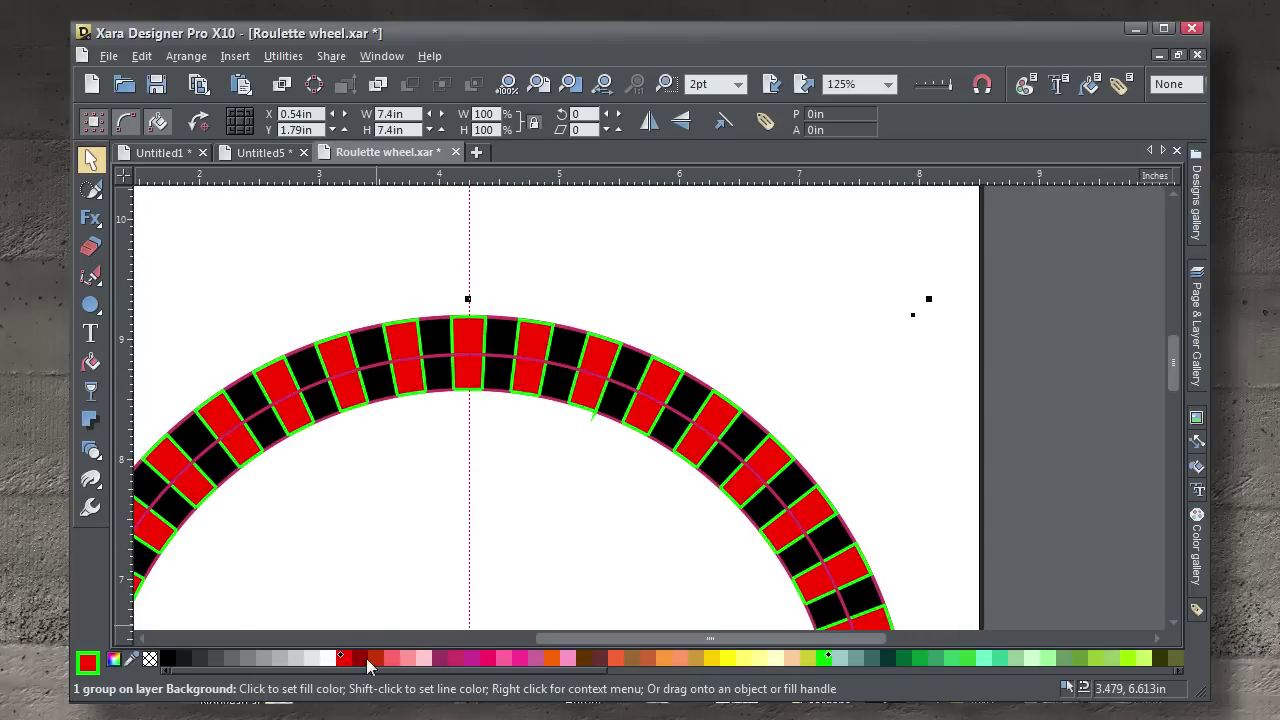
# - Group the red segments with the black band and slice that group along the middle circle
pyautogui.keyDown('shift'); pyautogui.click(571, 344); pyautogui.keyUp('shift')
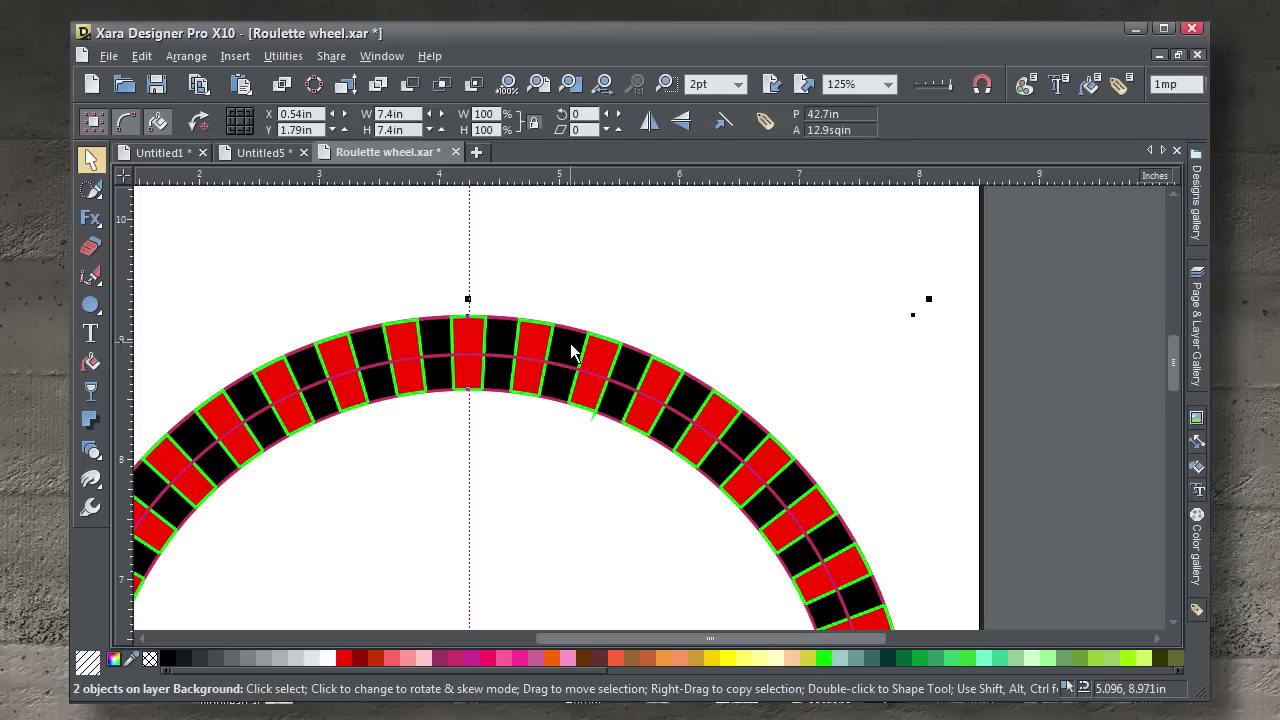
pyautogui.hotkey('ctrl', 'g')
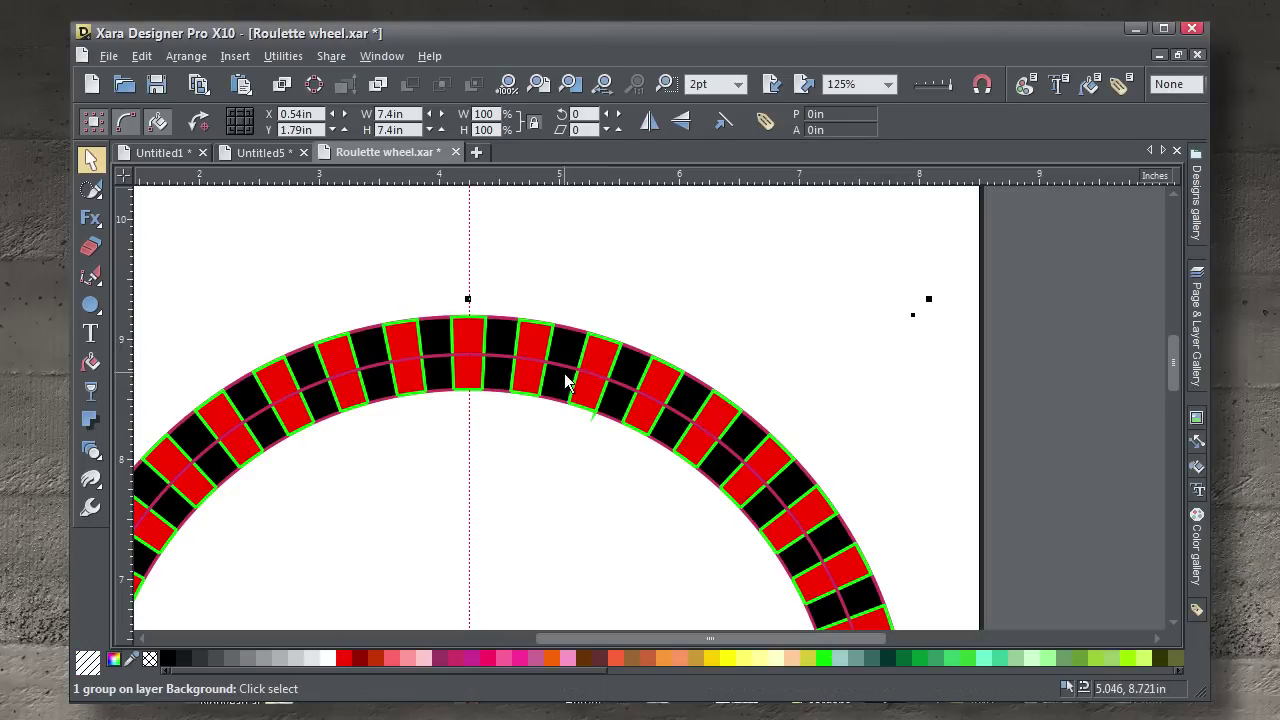
pyautogui.keyDown('ctrl'); pyautogui.click(567, 366); pyautogui.keyUp('ctrl')
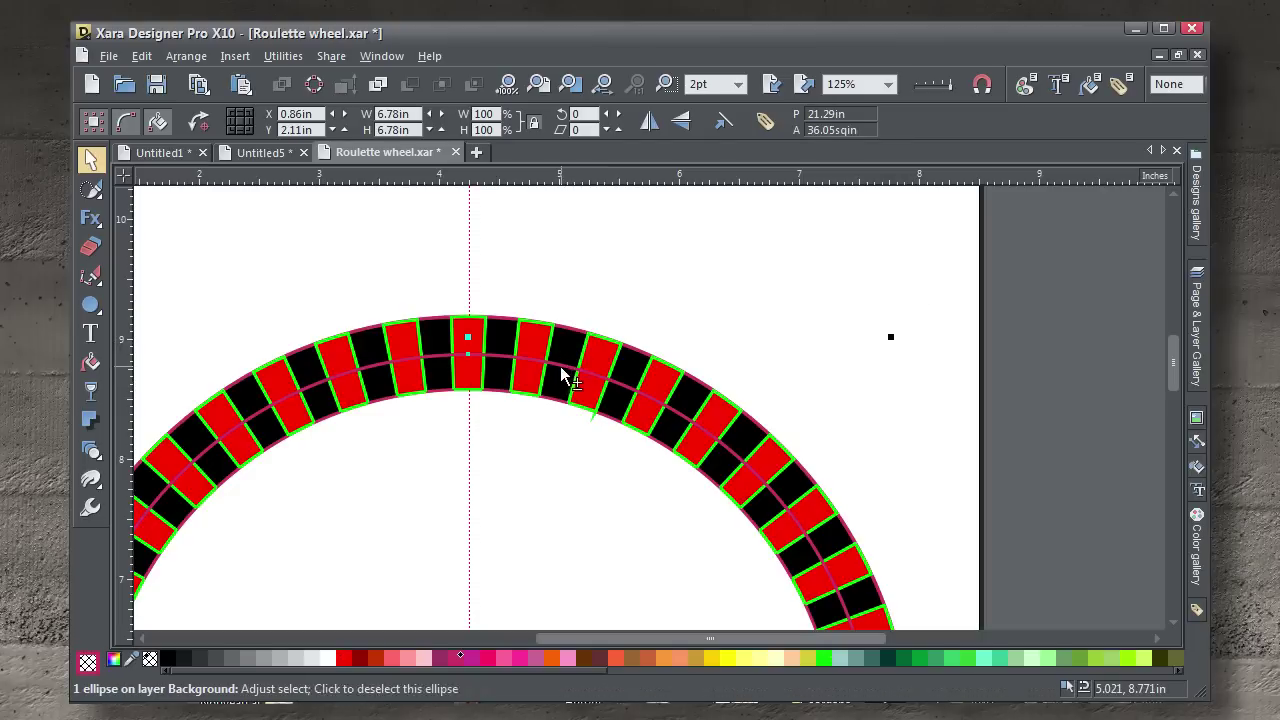
pyautogui.keyDown('shift'); pyautogui.click(567, 347); pyautogui.keyUp('shift')
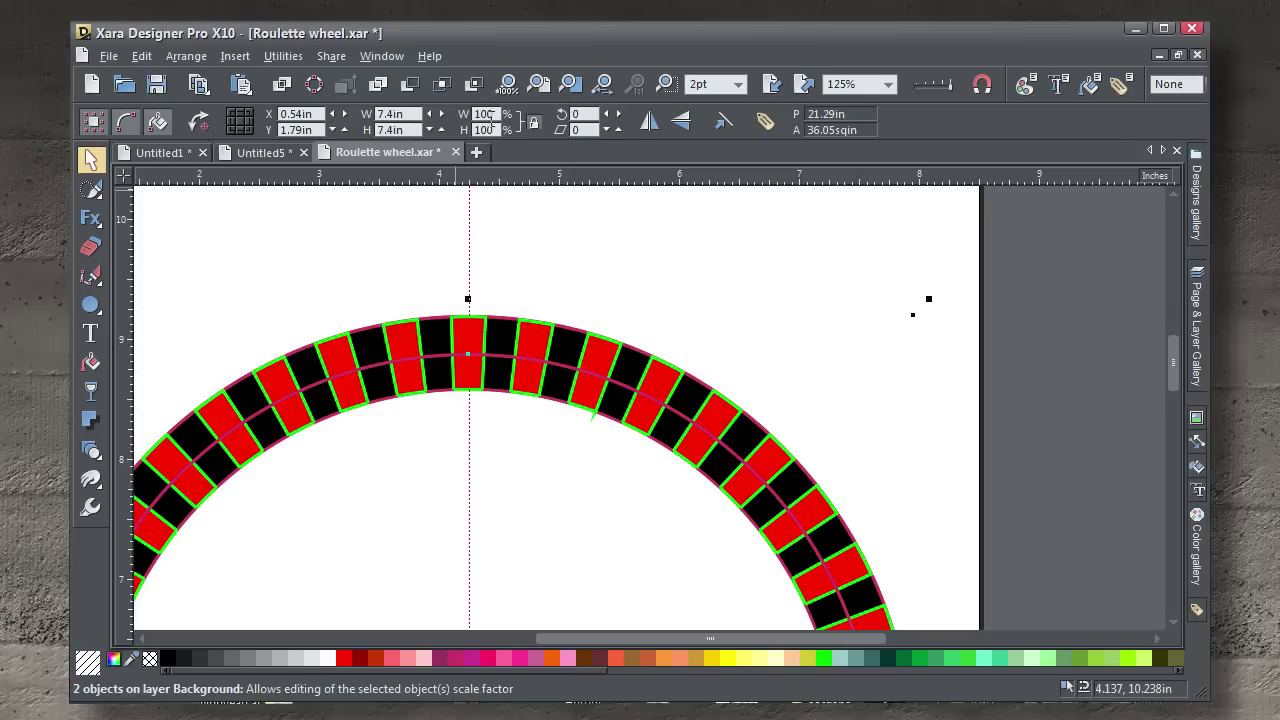
pyautogui.click(471, 87)
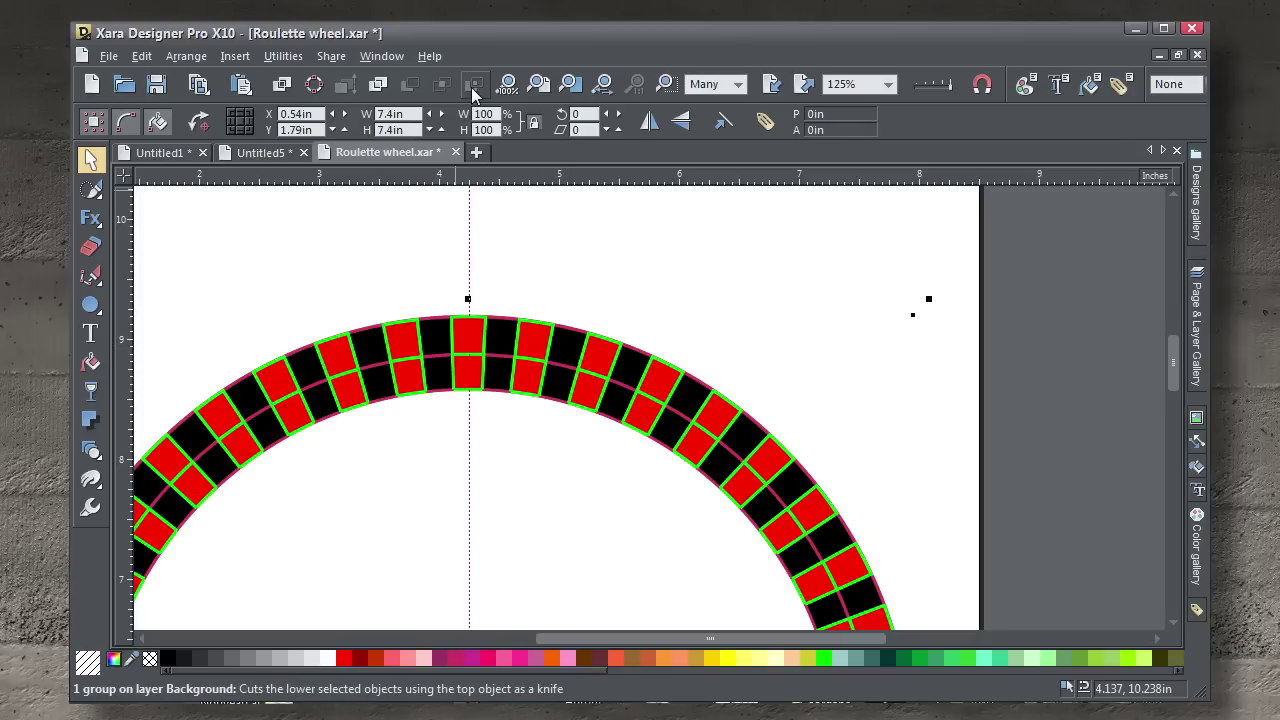
pyautogui.click(529, 475)
pyautogui.scroll(-2, 530, 491)
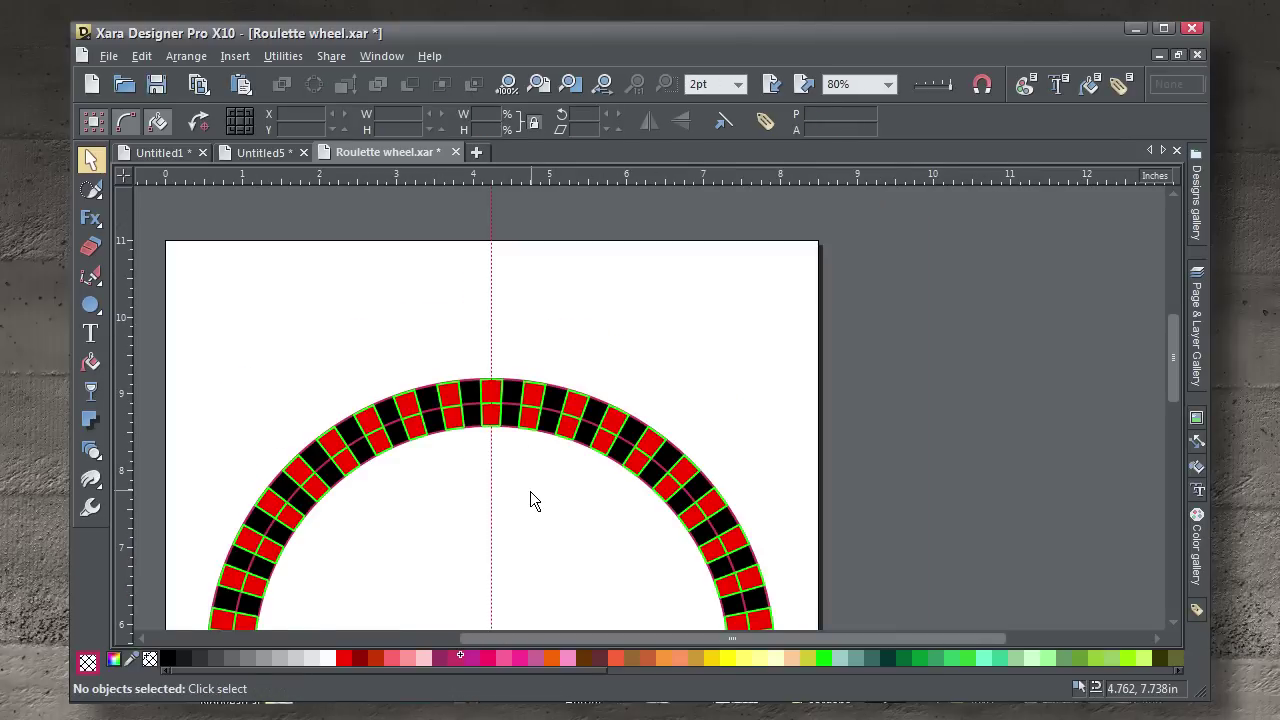
# - Rotate the outer ring of segments by one segment around the wheel's centre, so its red and black alternate with the inner ring
pyautogui.moveTo(530, 491); pyautogui.dragTo(547, 371)
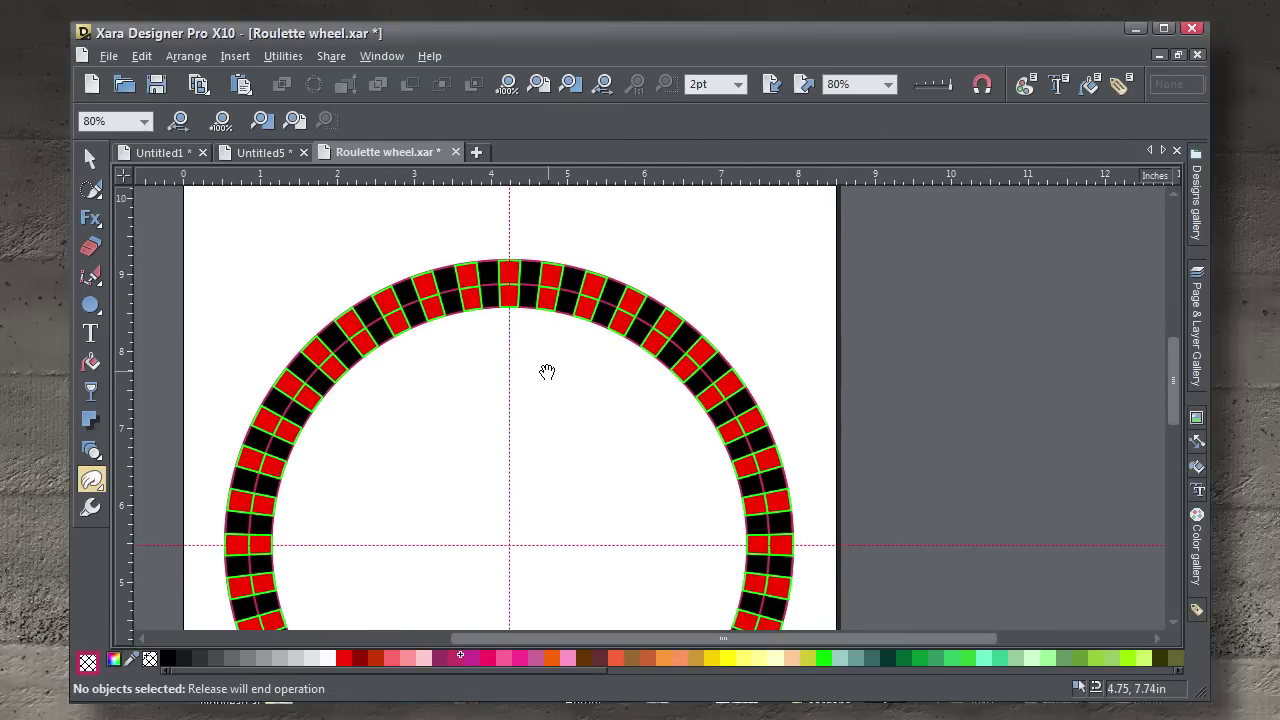
pyautogui.click(550, 282)
pyautogui.click(551, 281)
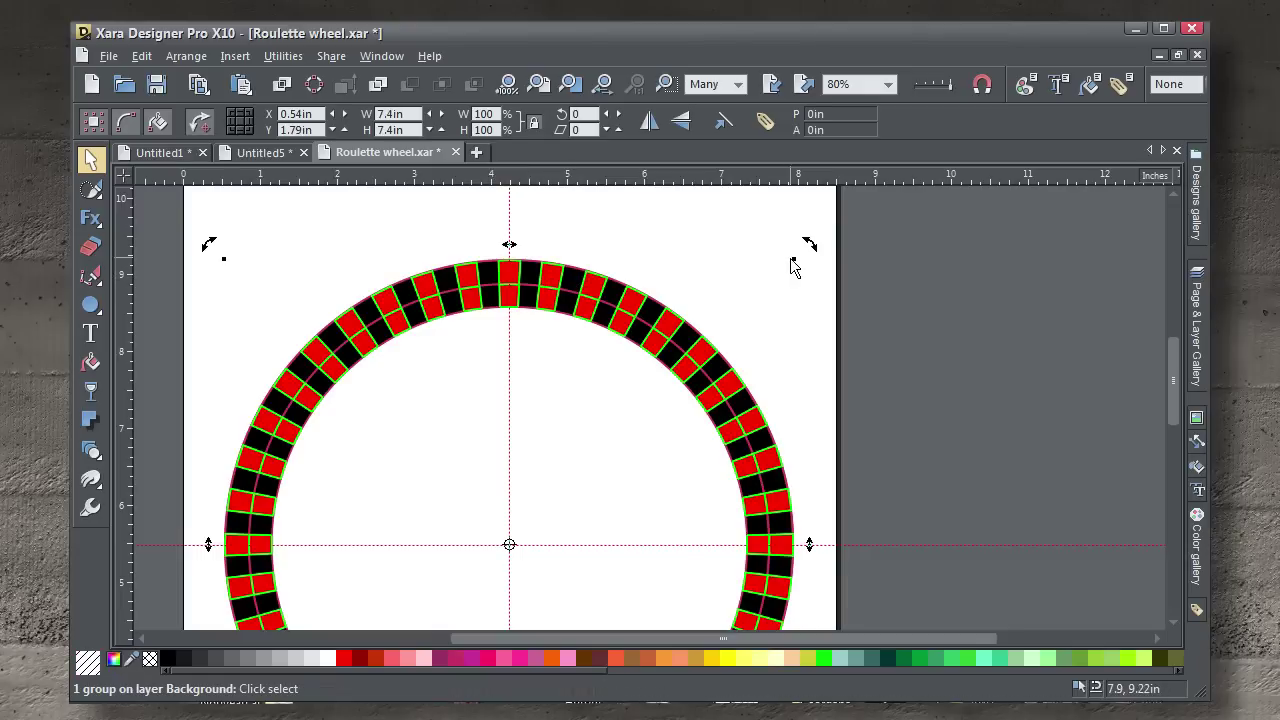
pyautogui.moveTo(811, 246); pyautogui.dragTo(828, 275)
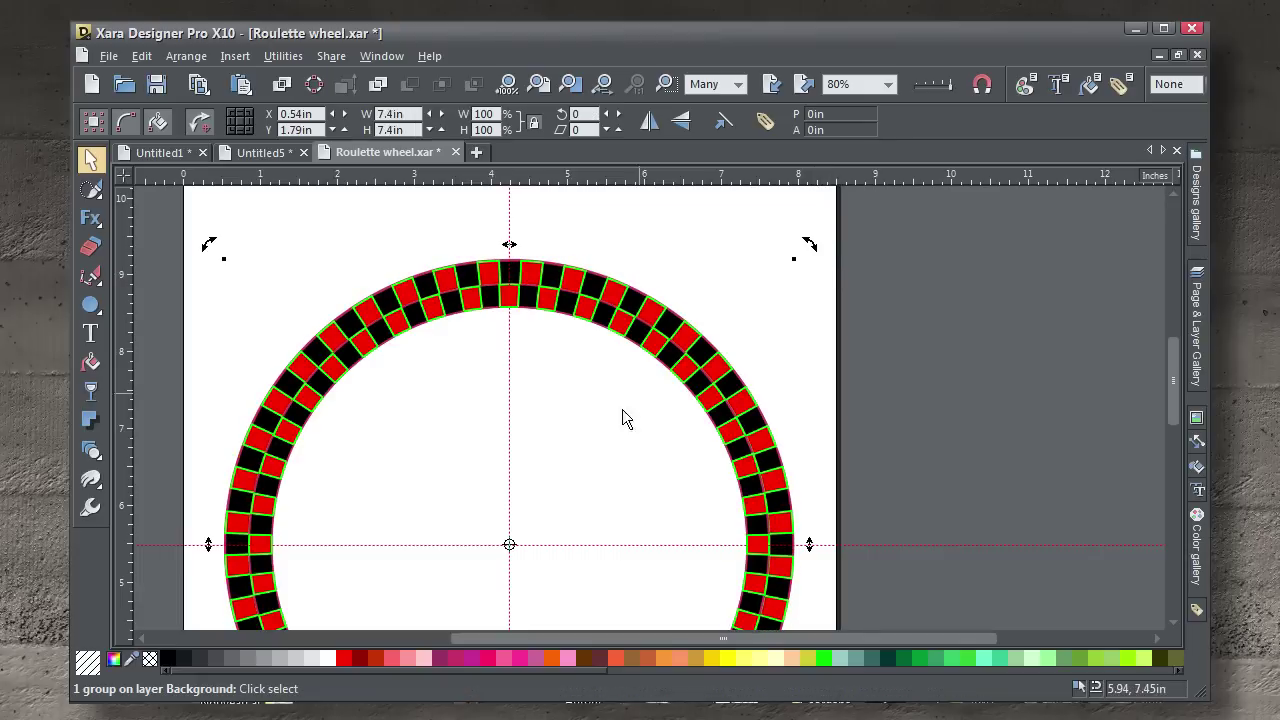
pyautogui.click(563, 454)
# - Remove the outlines from all the wheel's ring objects and group them together
pyautogui.scroll(-2, 562, 454)
pyautogui.moveTo(562, 455); pyautogui.dragTo(586, 386)
pyautogui.moveTo(375, 270); pyautogui.dragTo(749, 590)
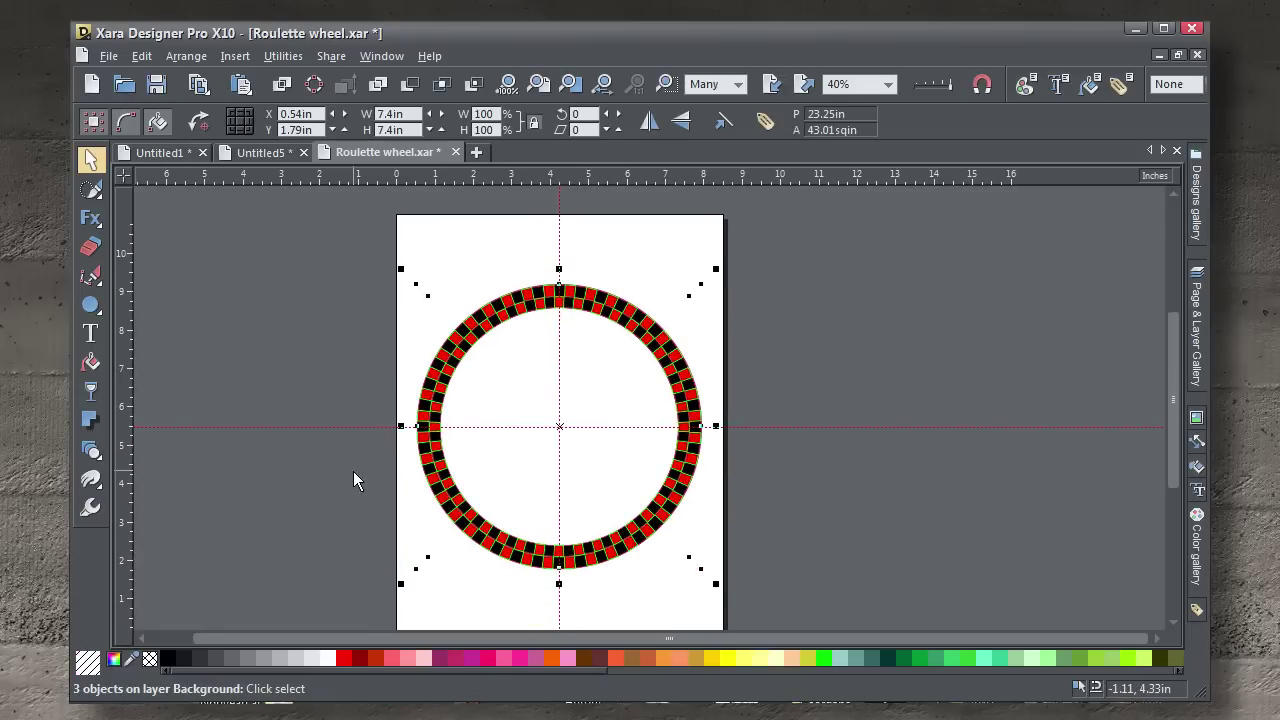
pyautogui.keyDown('shift'); pyautogui.click(151, 662); pyautogui.keyUp('shift')
pyautogui.scroll(1, 434, 423)
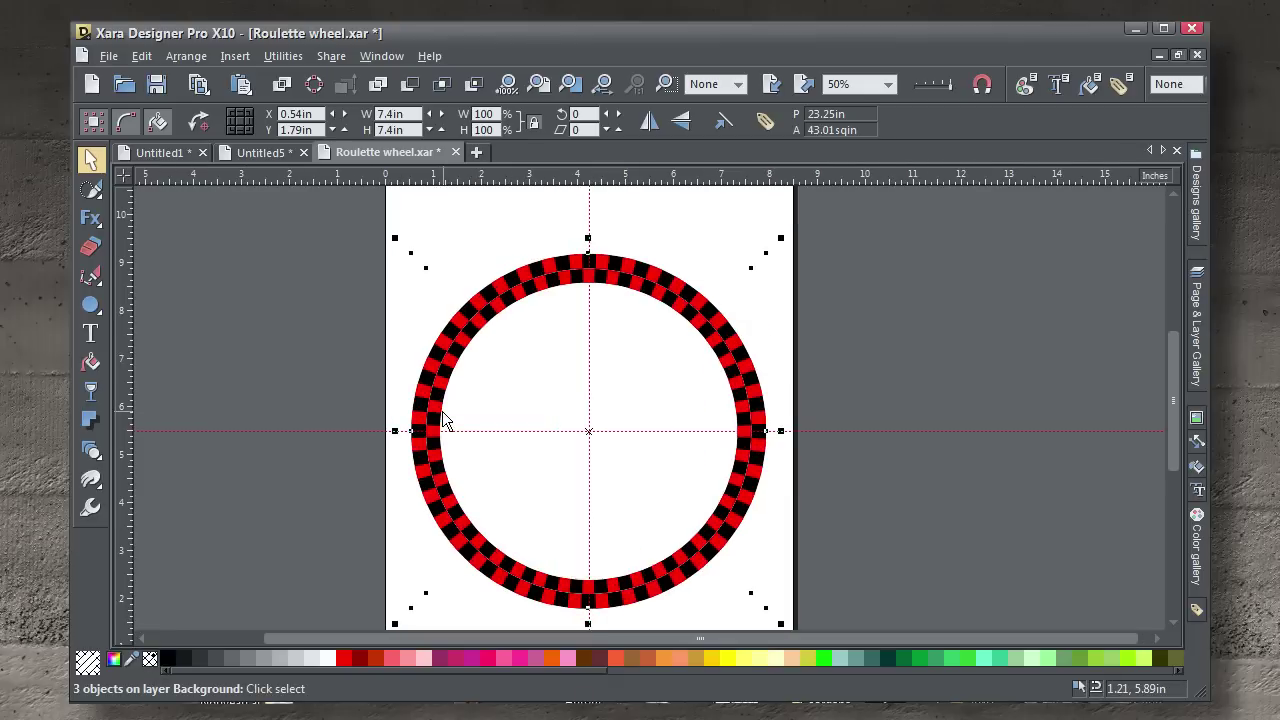
pyautogui.hotkey('ctrl', 'g')
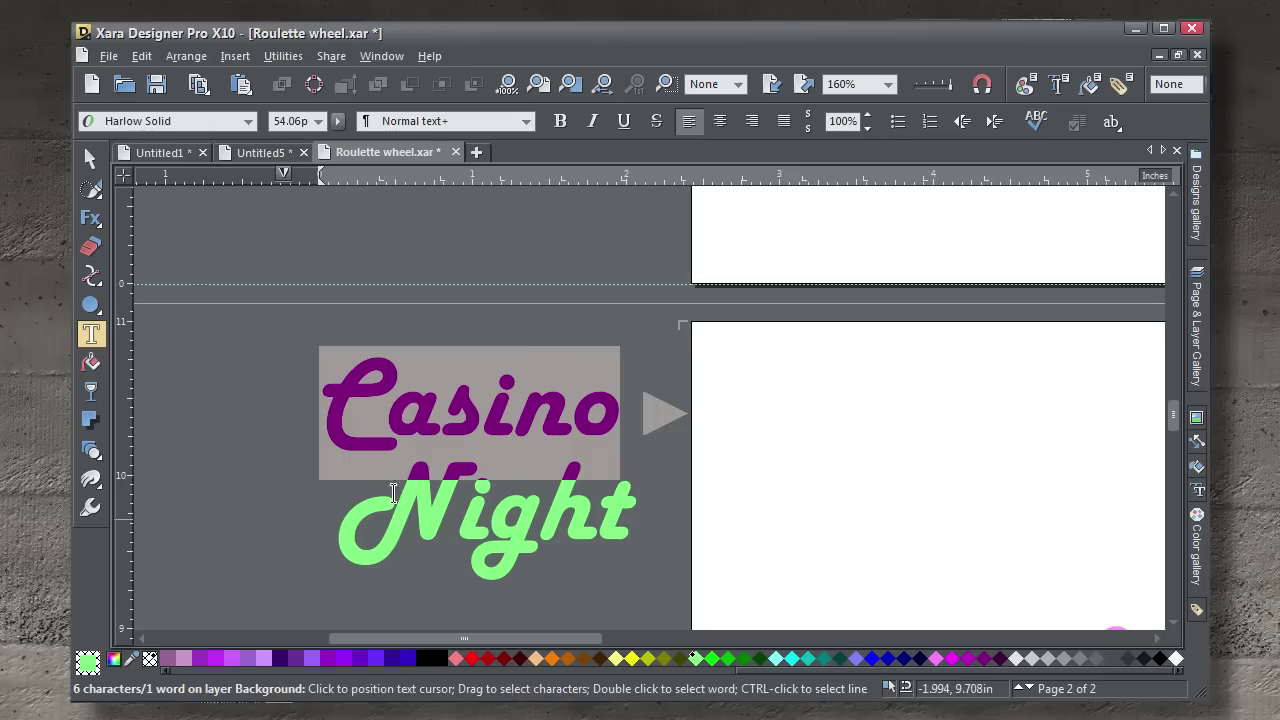
# - Leave text editing on the small Casino Night text and examine the large slanted lettering on page 2
pyautogui.press('Left')
pyautogui.click(90, 159)
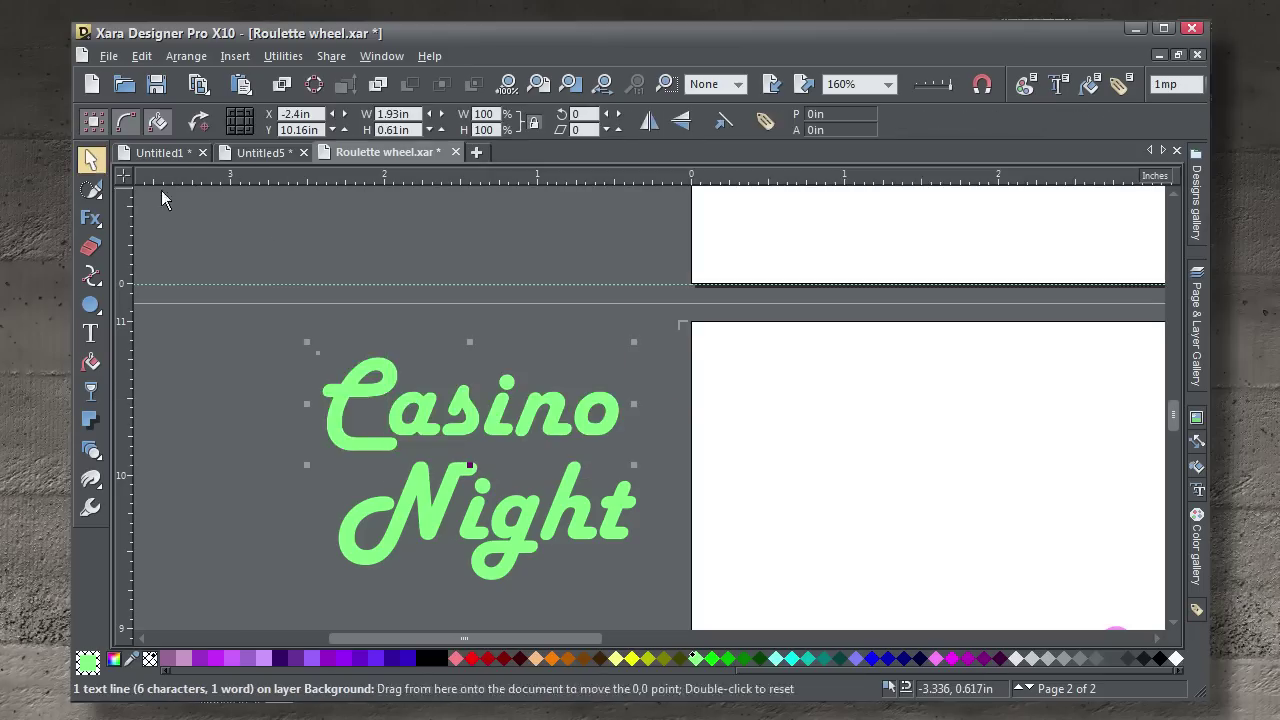
pyautogui.click(247, 217)
pyautogui.scroll(-5, 247, 217)
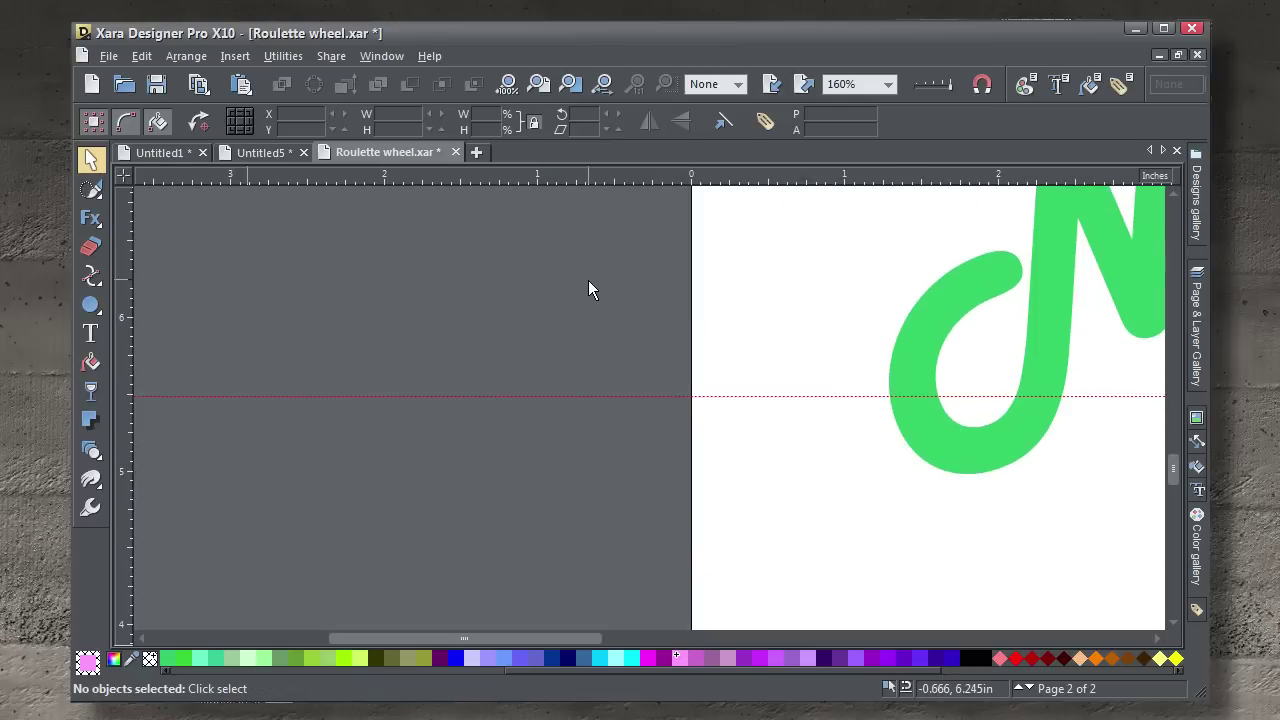
pyautogui.scroll(-2, 588, 285)
pyautogui.moveTo(799, 394); pyautogui.dragTo(565, 528)
pyautogui.scroll(-2, 565, 528)
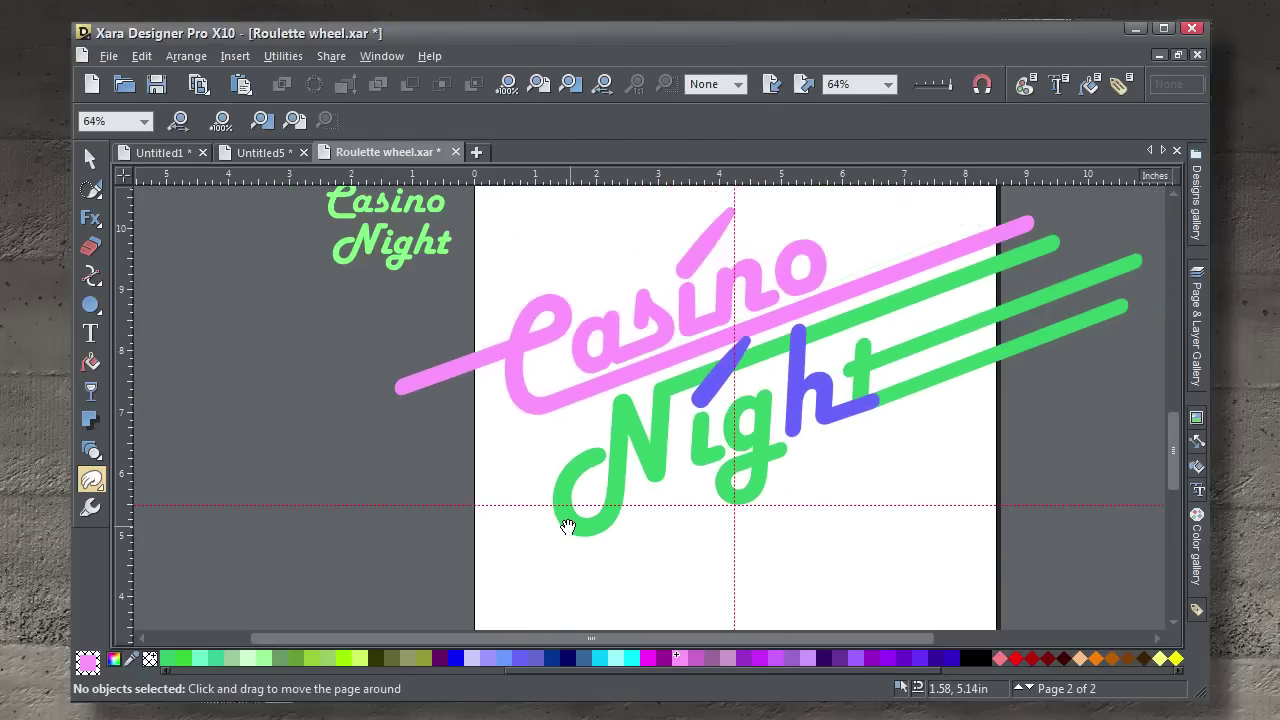
pyautogui.moveTo(832, 488); pyautogui.dragTo(751, 520)
pyautogui.press('F2')
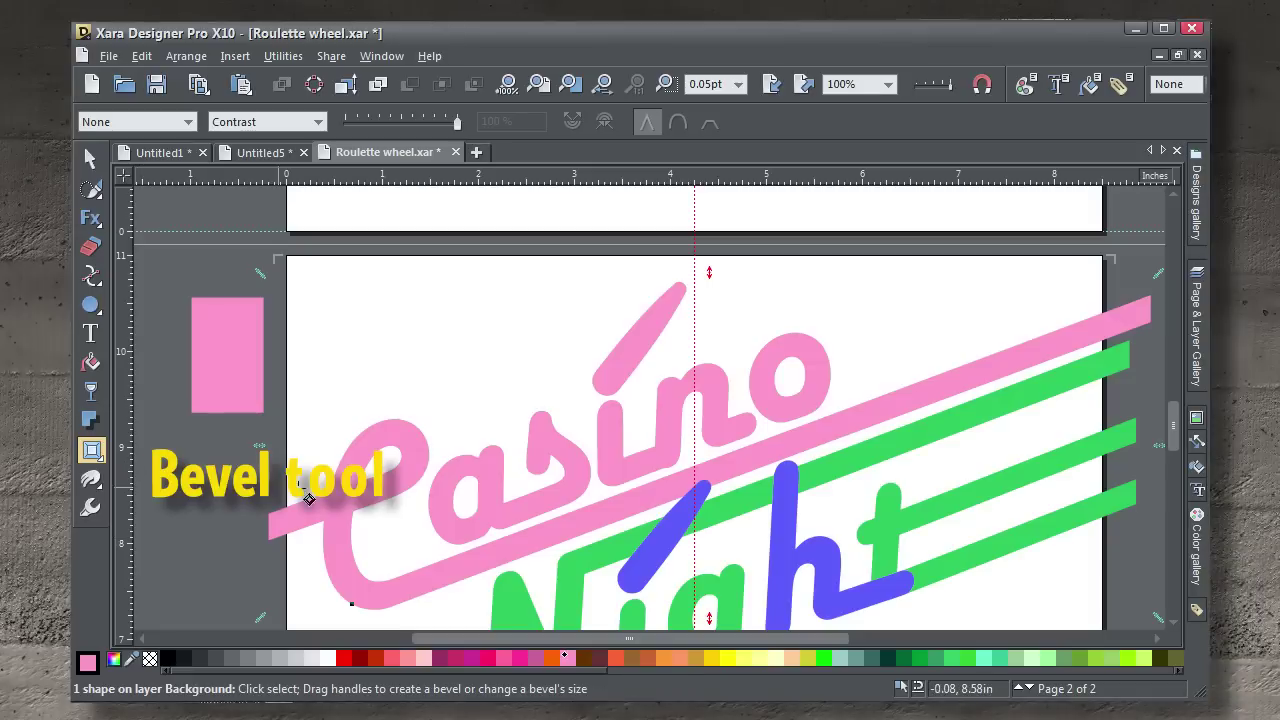
# - Apply a Rounded 2 bevel to the pink Casino lettering, directed inwards and covering the full stroke thickness
pyautogui.click(190, 123)
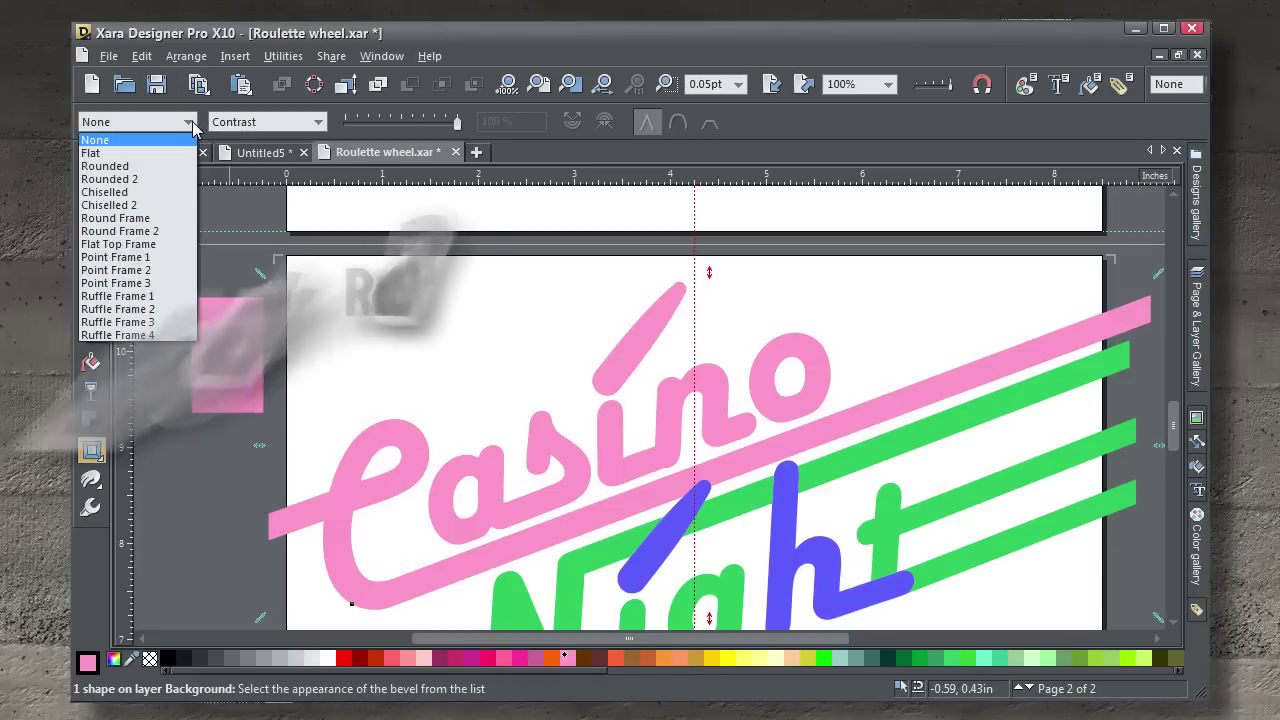
pyautogui.click(169, 181)
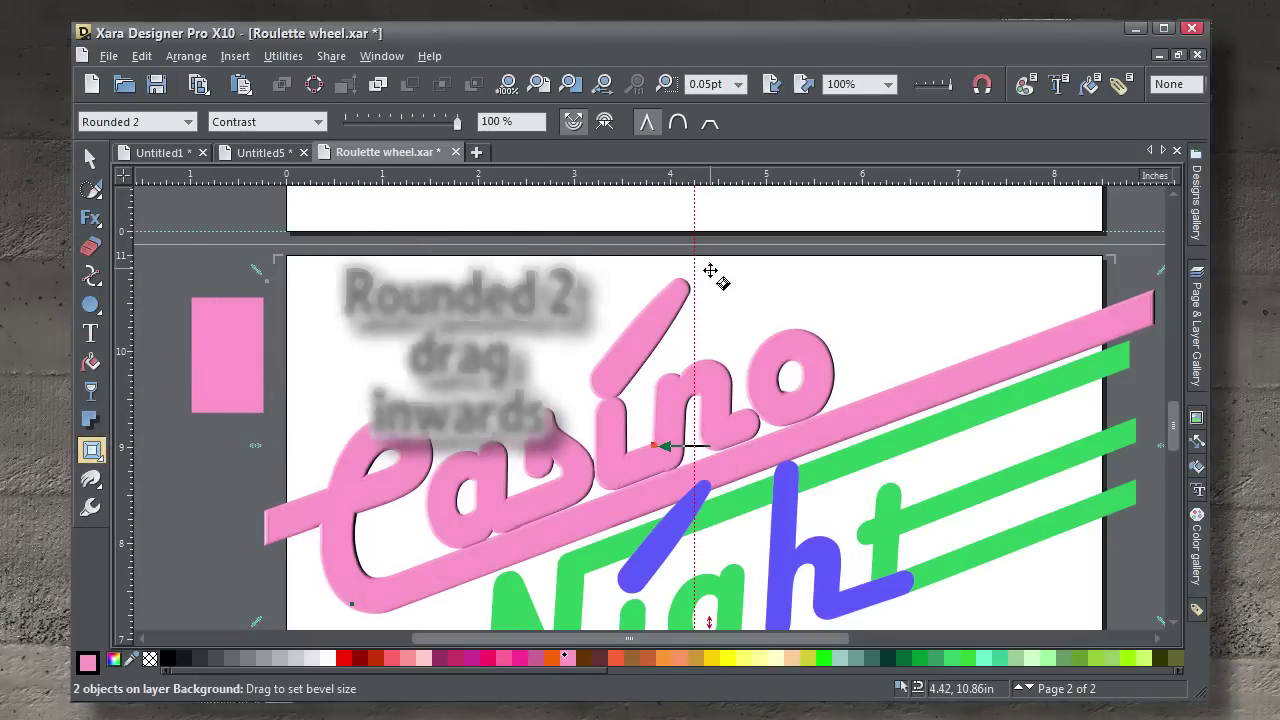
pyautogui.moveTo(710, 268); pyautogui.dragTo(709, 289)
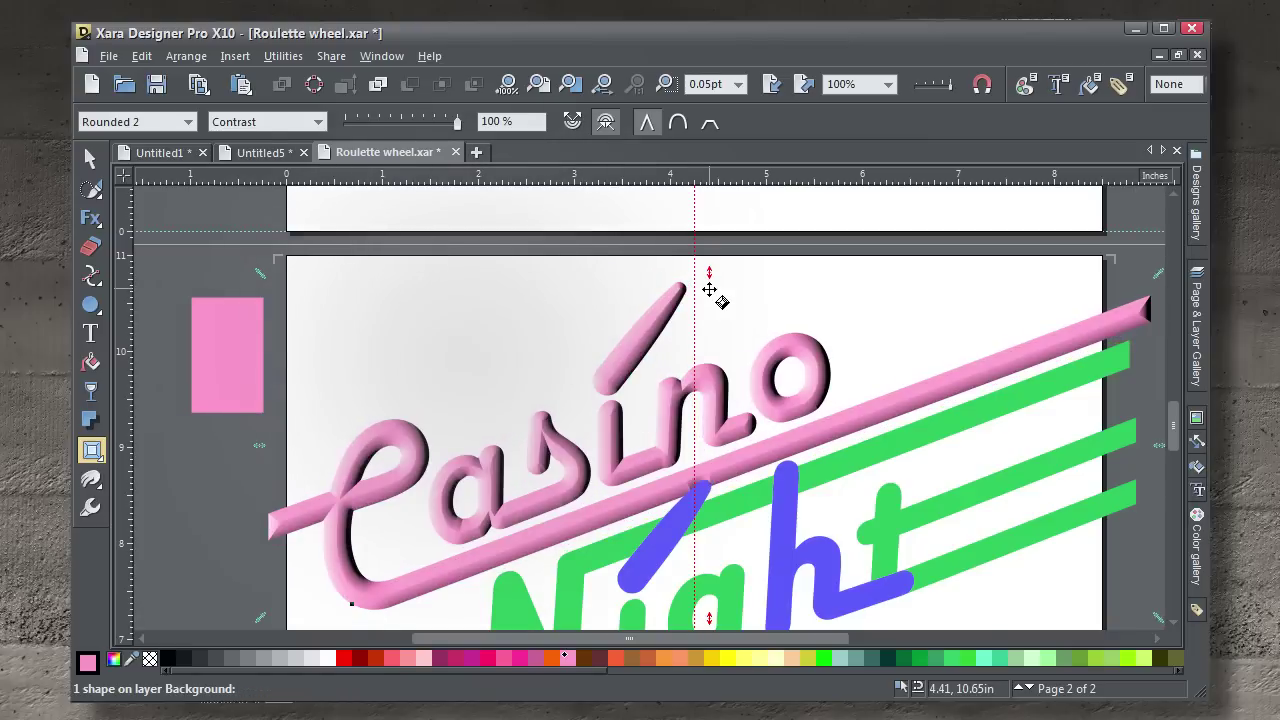
pyautogui.moveTo(710, 272); pyautogui.dragTo(714, 271)
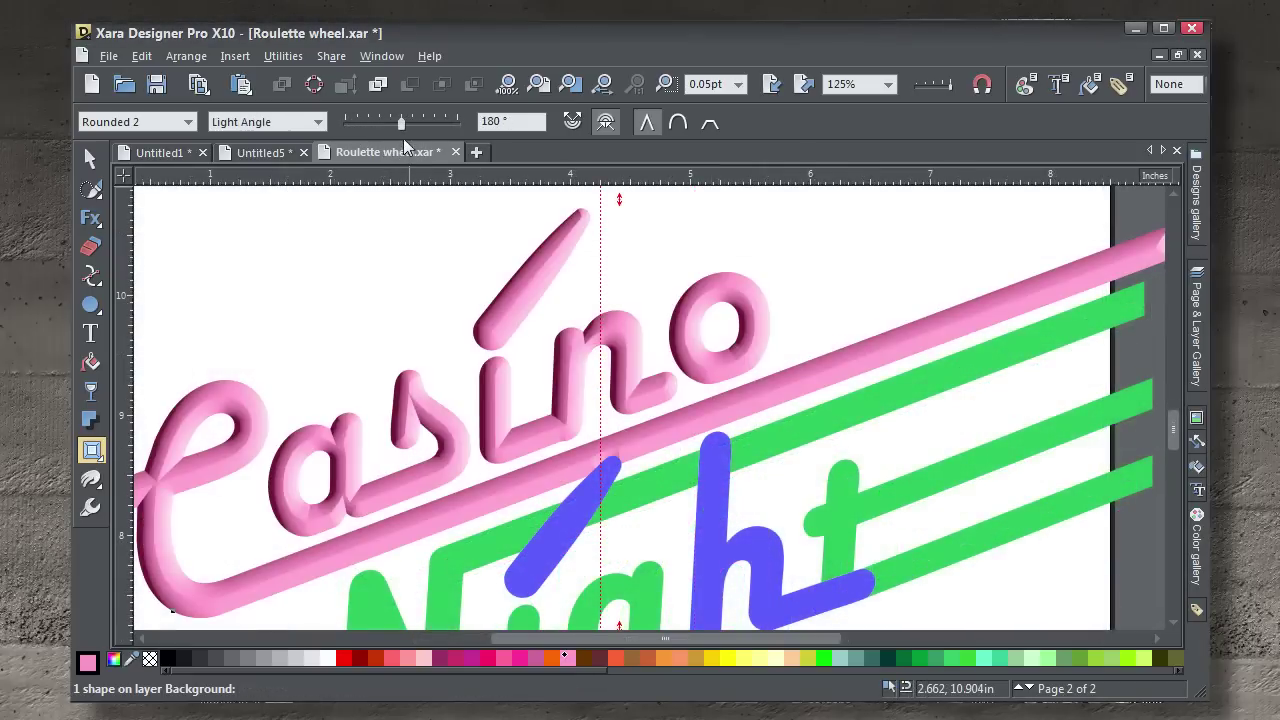
# - Set the light angle of the Casino lettering's bevel to 147° and deselect the lettering
pyautogui.moveTo(392, 122); pyautogui.dragTo(392, 123)
pyautogui.click(425, 216)
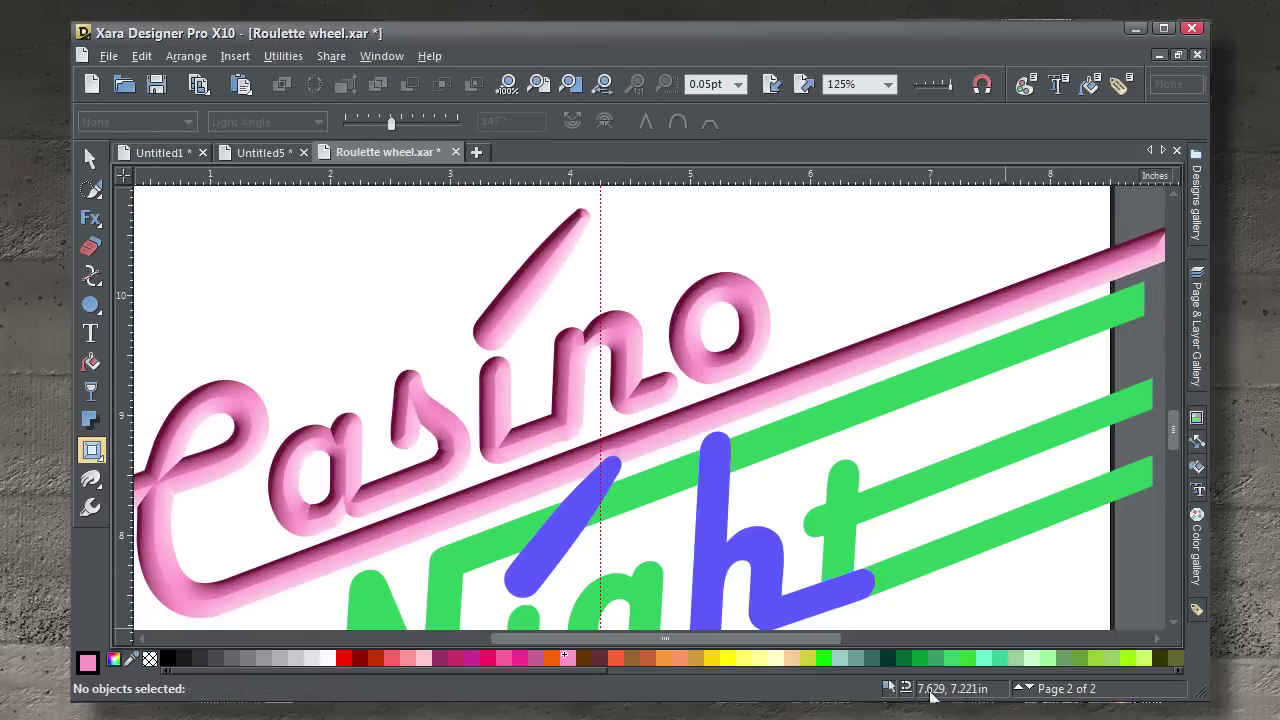
pyautogui.press('F2')
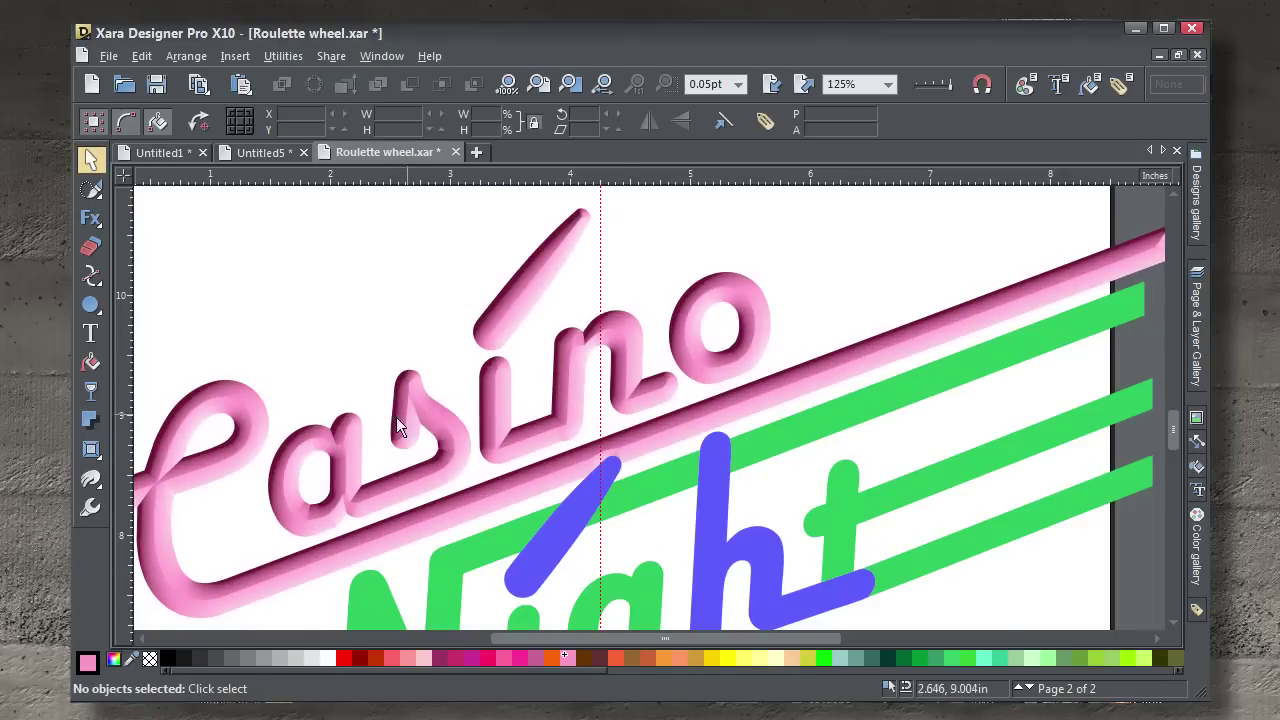
pyautogui.click(261, 402)
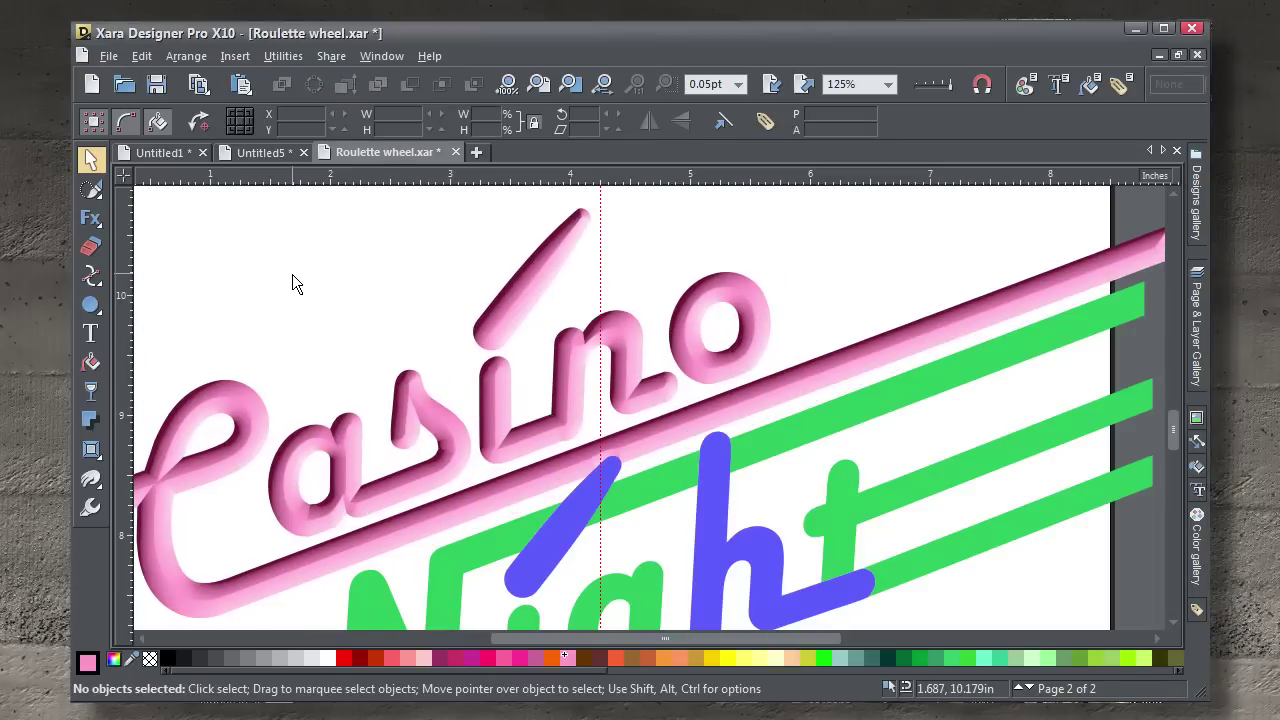
# - Draw a short curved freehand line with a tapered stroke shape in the blank area just above the letter C
pyautogui.hotkey('shift', 'F8')
pyautogui.moveTo(292, 274); pyautogui.dragTo(420, 260)
pyautogui.press('F2')
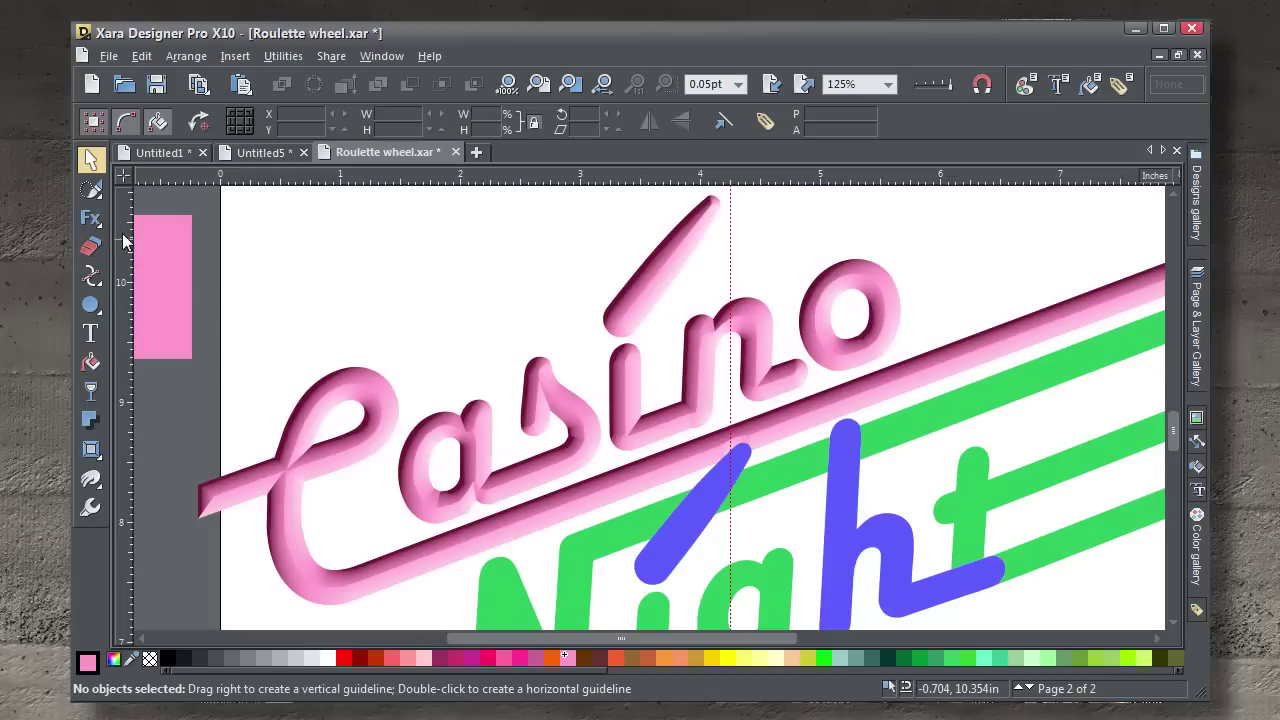
pyautogui.moveTo(93, 285)
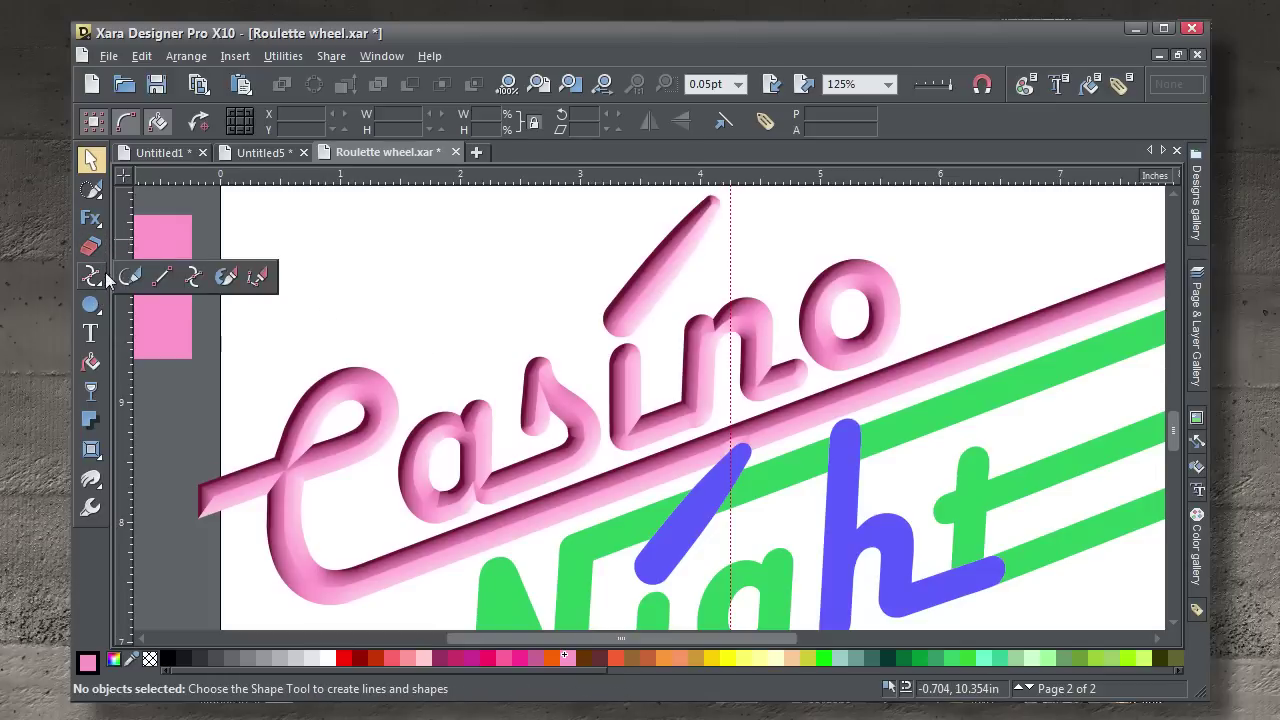
pyautogui.click(131, 278)
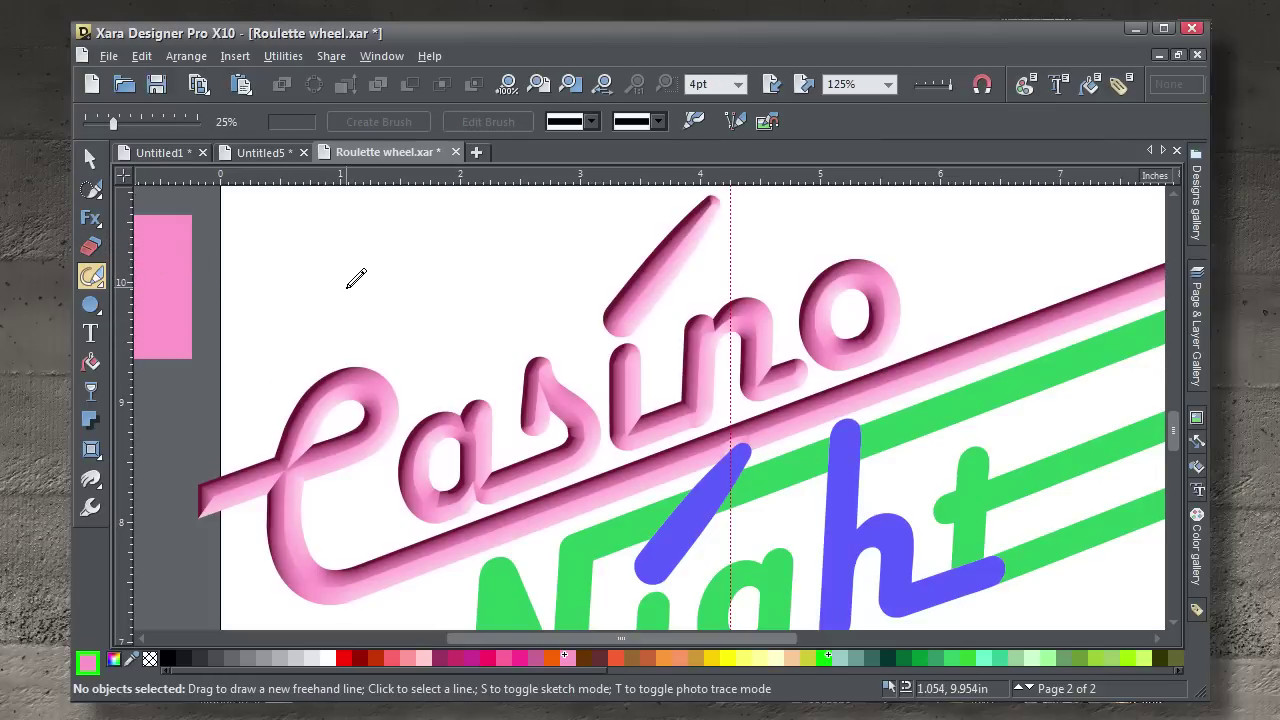
pyautogui.scroll(3, 346, 390)
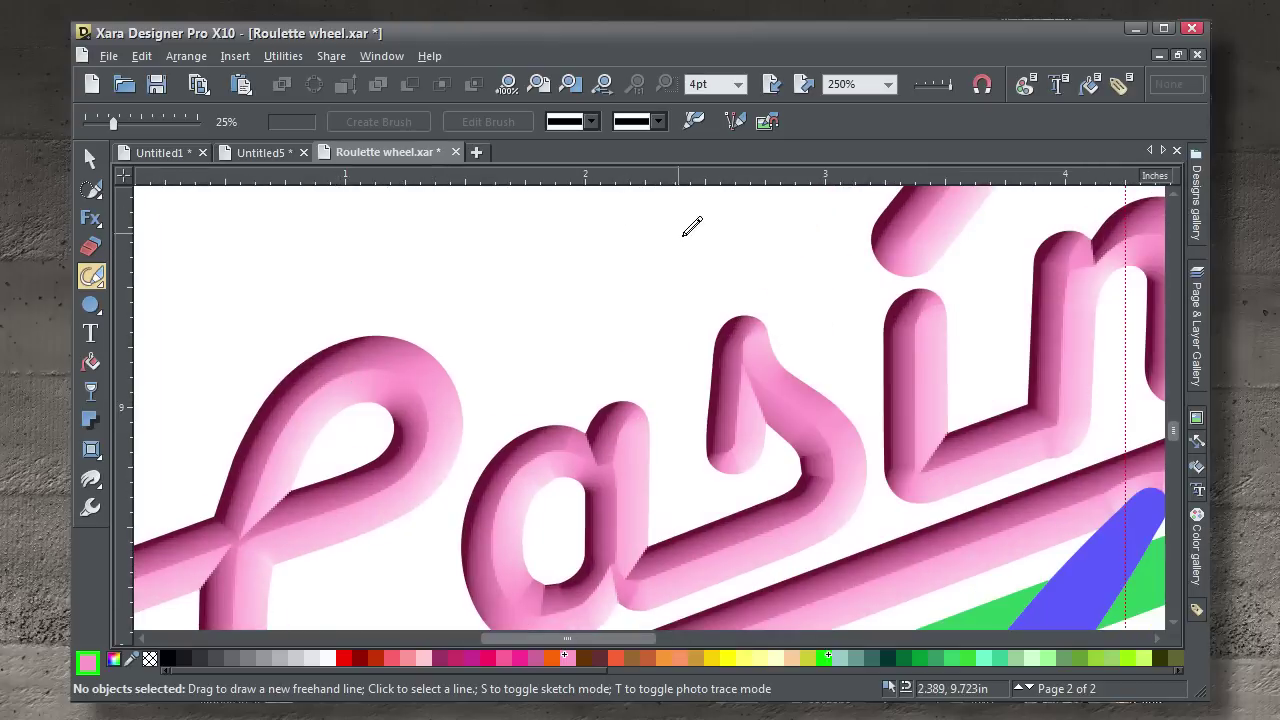
pyautogui.click(656, 122)
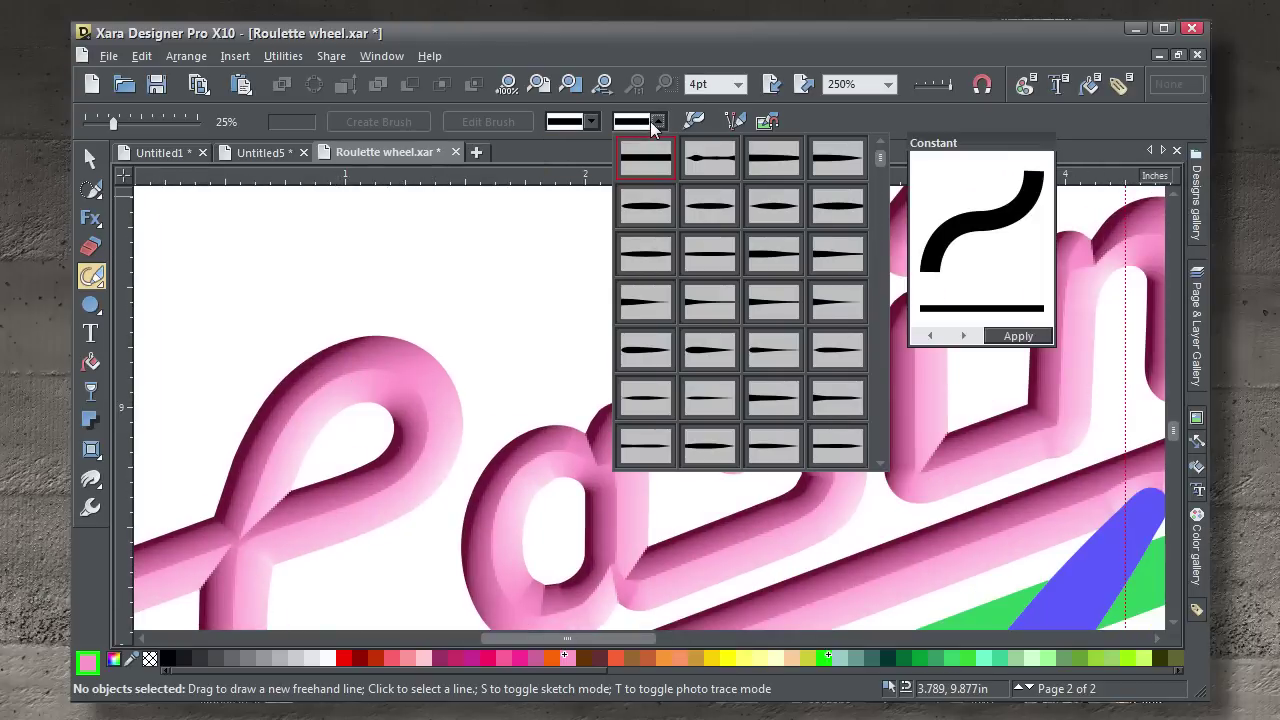
pyautogui.click(775, 162)
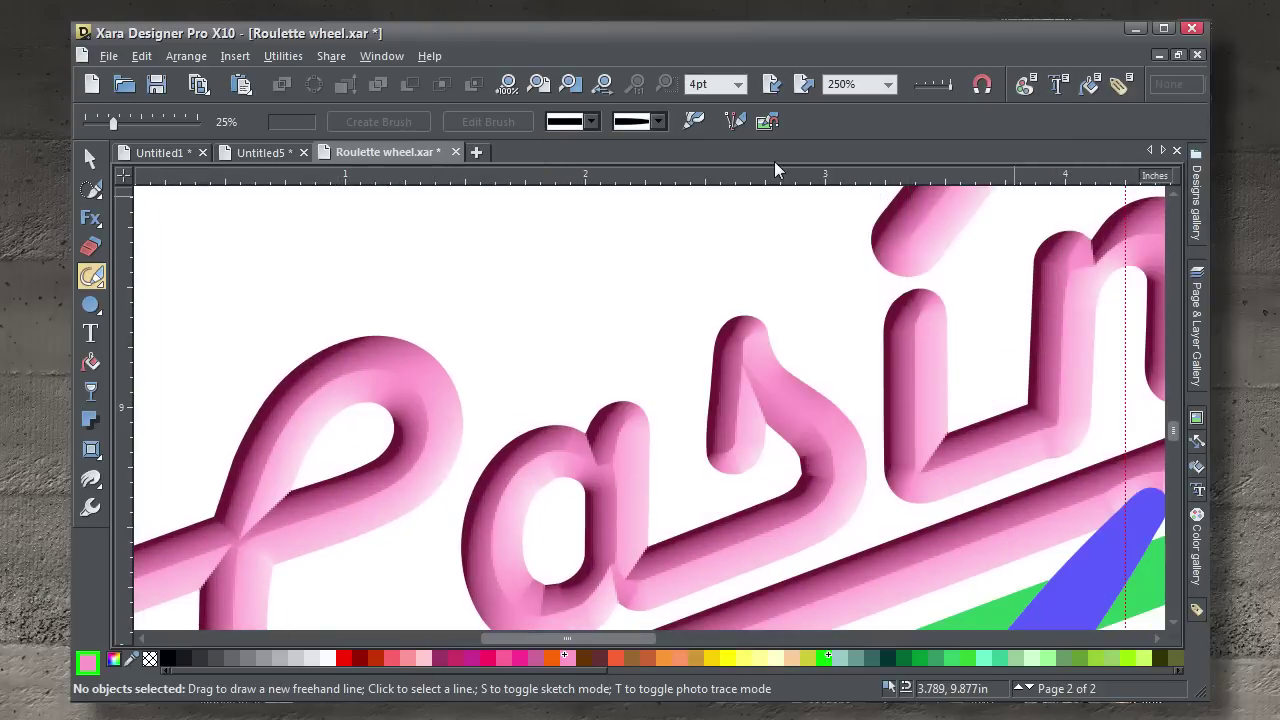
pyautogui.moveTo(272, 319)
pyautogui.mouseDown()
pyautogui.moveTo(340, 298)
pyautogui.moveTo(365, 313)
pyautogui.mouseUp()
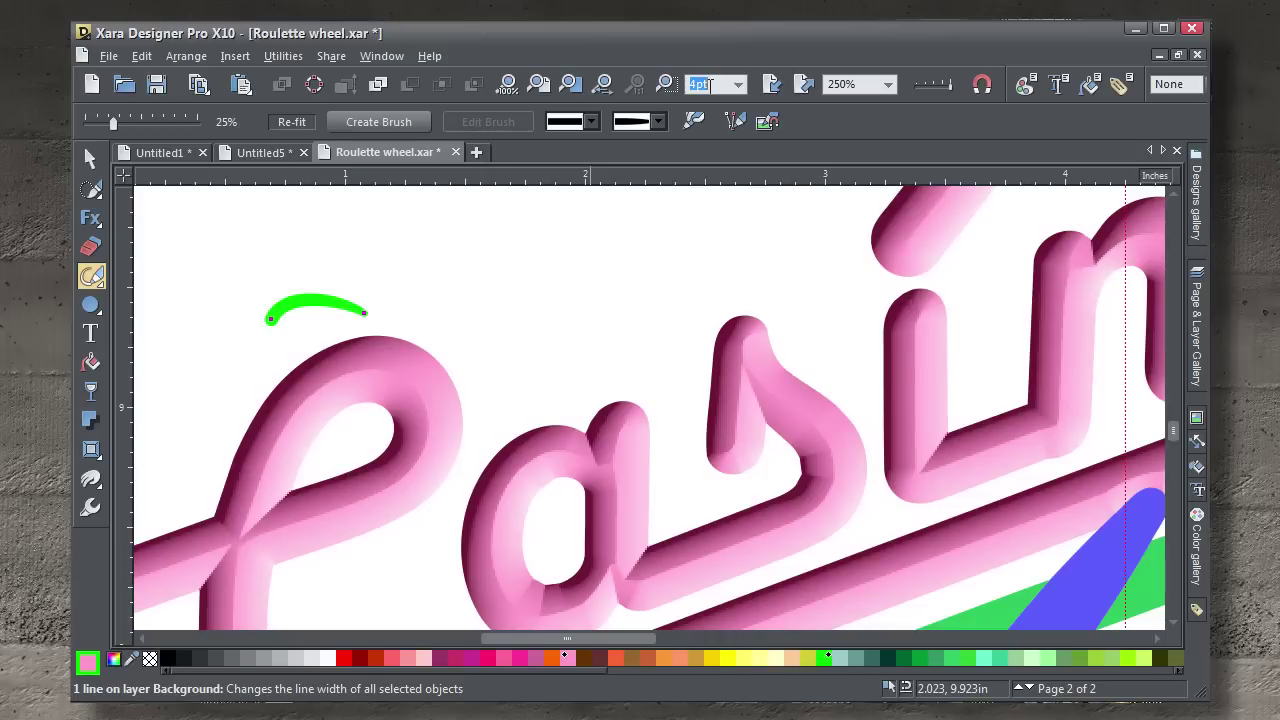
# - Set the tapered line's width to 6 pt and recolour it a pale tint of the lettering's sampled pink
pyautogui.write('6')
pyautogui.press('Return')
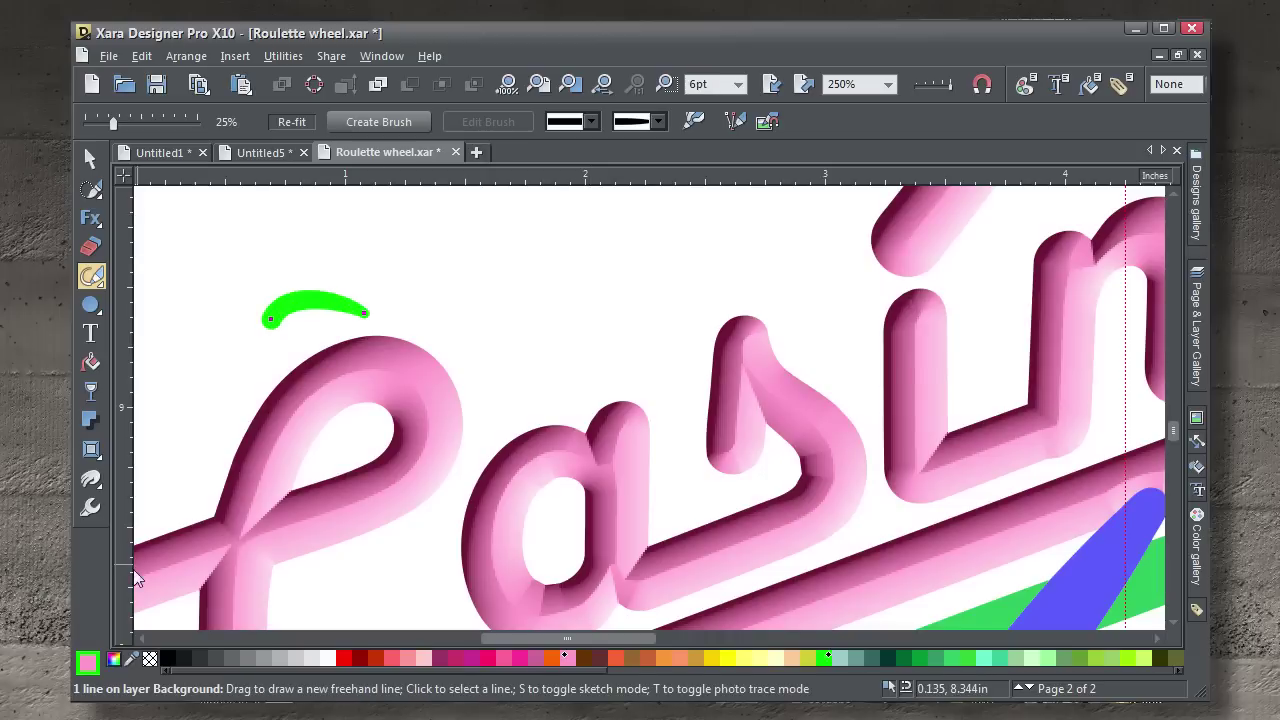
pyautogui.click(113, 658)
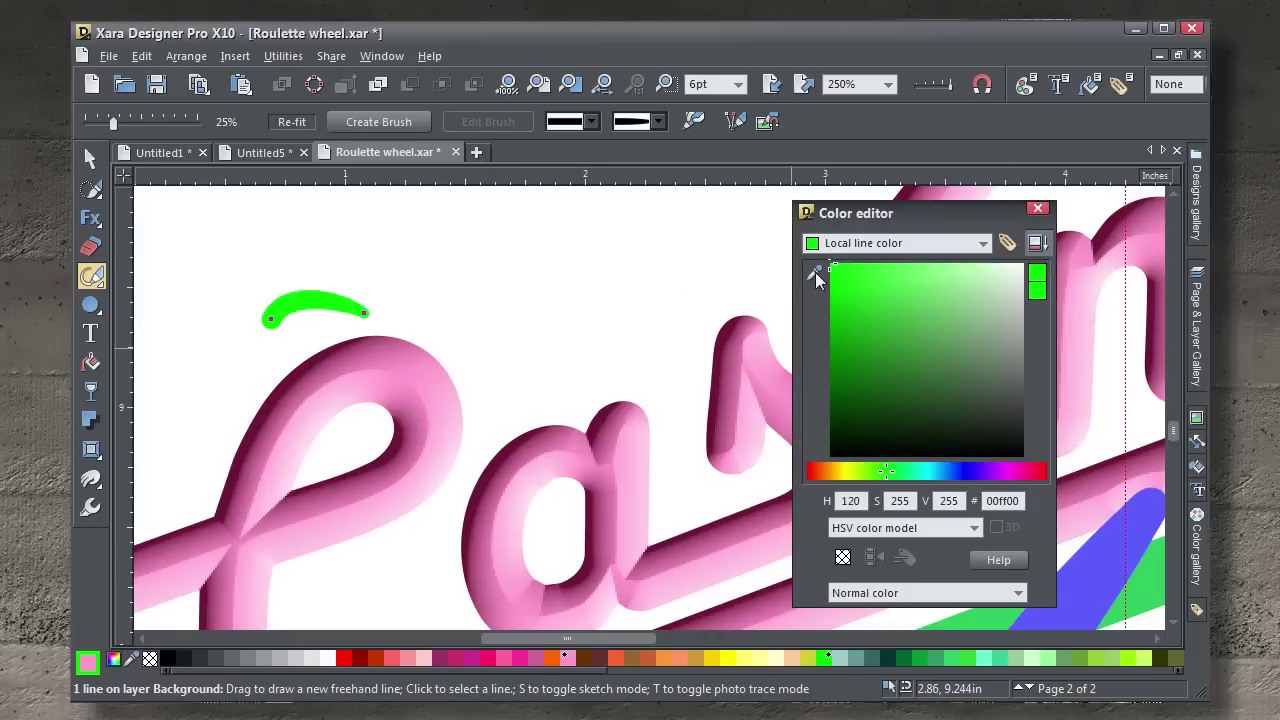
pyautogui.moveTo(815, 272); pyautogui.dragTo(670, 450)
pyautogui.moveTo(550, 483); pyautogui.dragTo(545, 467)
pyautogui.moveTo(952, 281); pyautogui.dragTo(991, 255)
pyautogui.click(1038, 208)
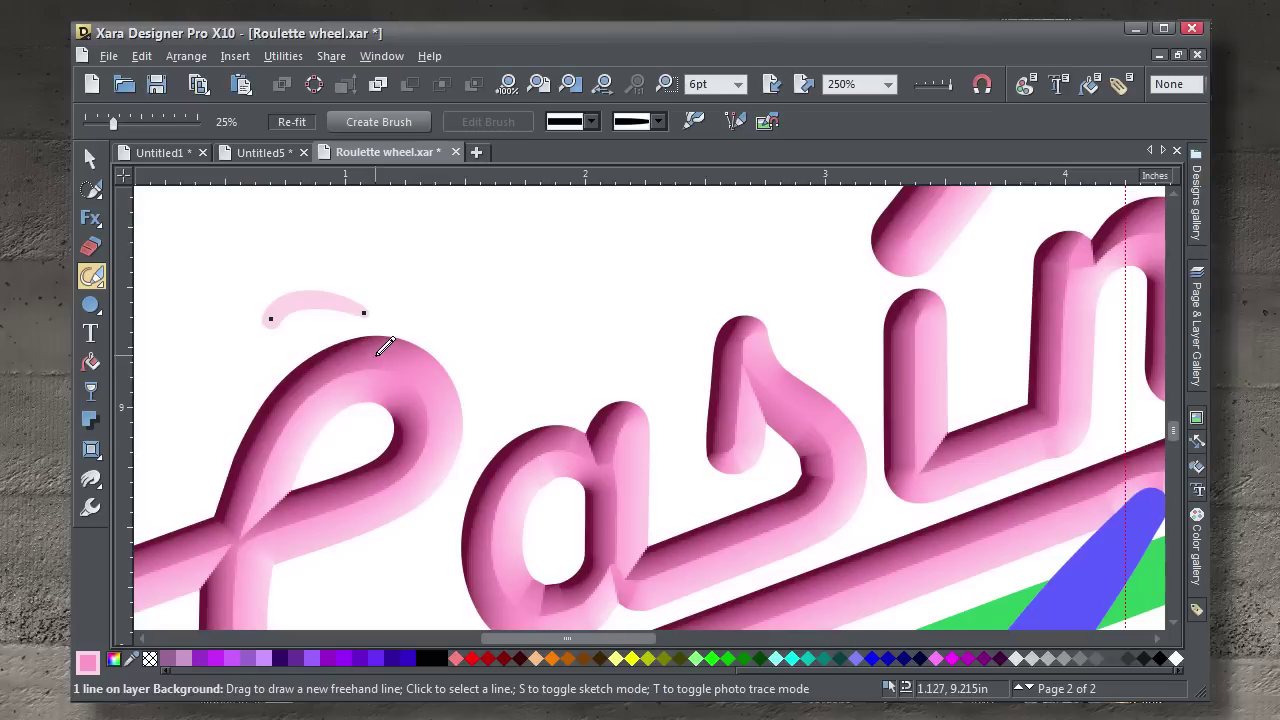
# - Draw tapered pale pink highlight strokes along the curves of the letters C, a and s in the beveled Casino lettering
pyautogui.moveTo(379, 352)
pyautogui.mouseDown()
pyautogui.moveTo(300, 375)
pyautogui.moveTo(287, 395)
pyautogui.mouseUp()
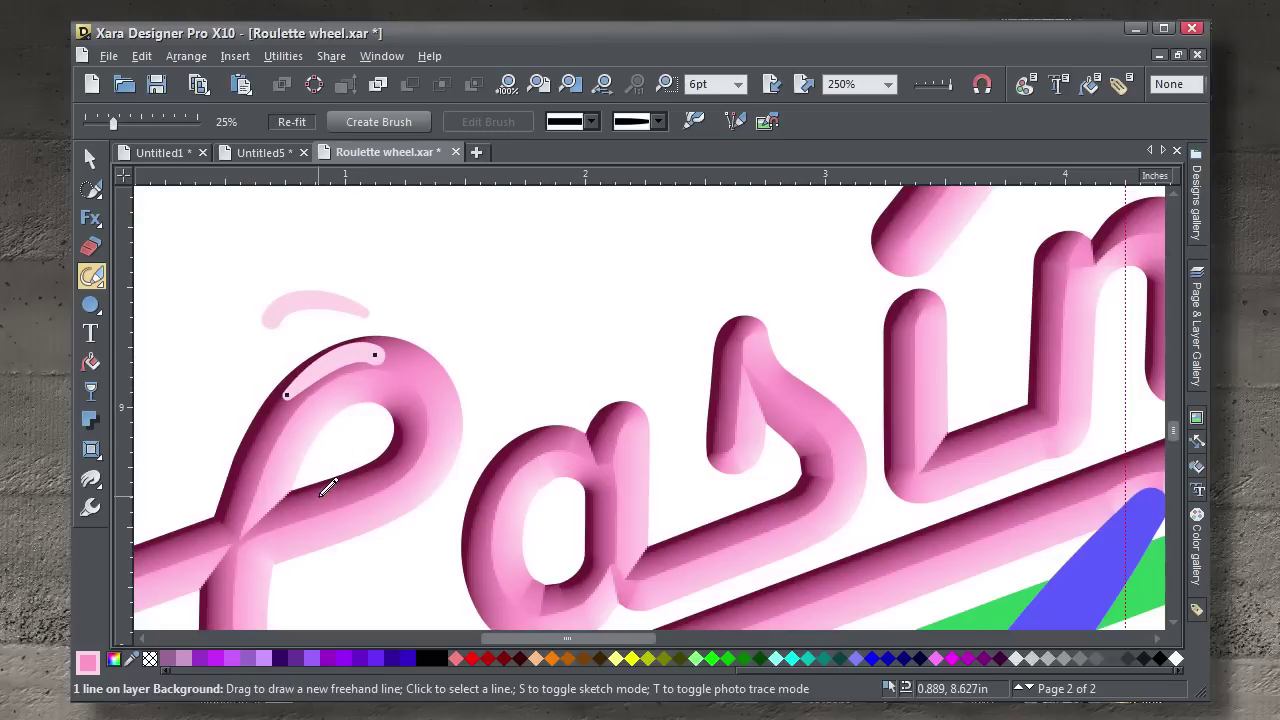
pyautogui.moveTo(316, 497)
pyautogui.mouseDown()
pyautogui.moveTo(389, 460)
pyautogui.moveTo(408, 427)
pyautogui.mouseUp()
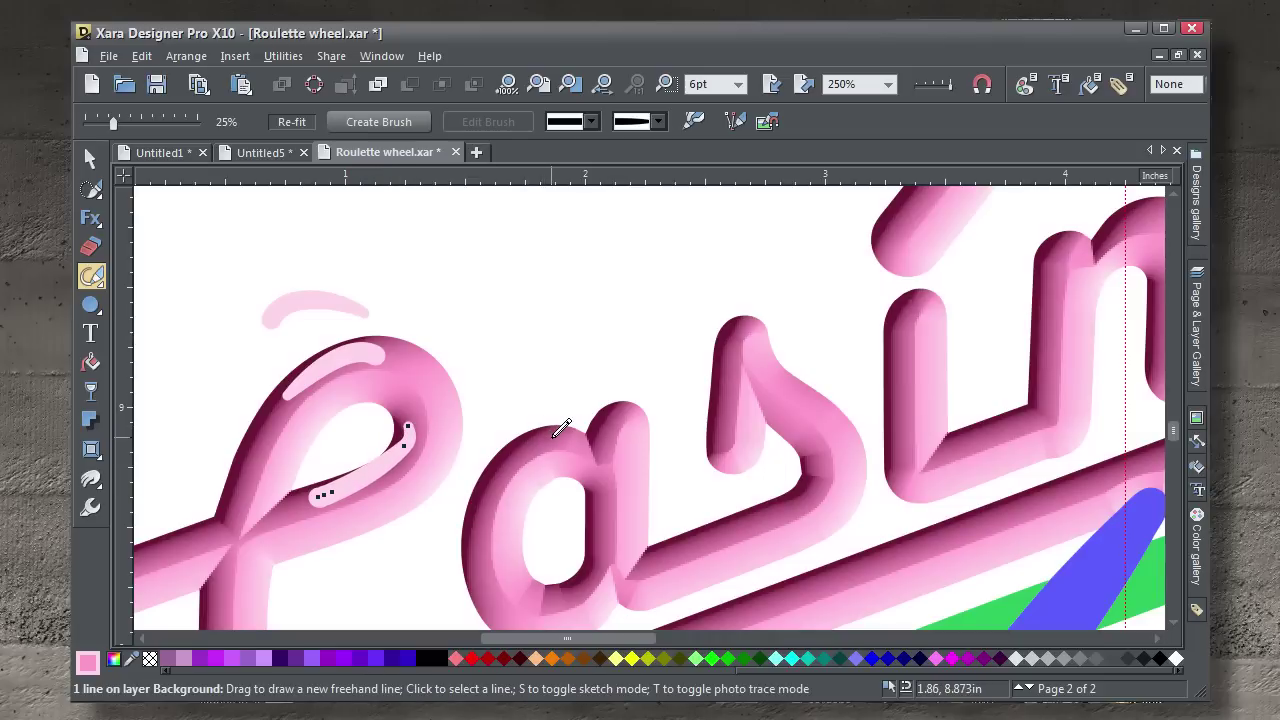
pyautogui.moveTo(553, 434)
pyautogui.mouseDown()
pyautogui.moveTo(525, 441)
pyautogui.moveTo(483, 518)
pyautogui.mouseUp()
pyautogui.moveTo(551, 588)
pyautogui.mouseDown()
pyautogui.moveTo(578, 588)
pyautogui.moveTo(607, 530)
pyautogui.mouseUp()
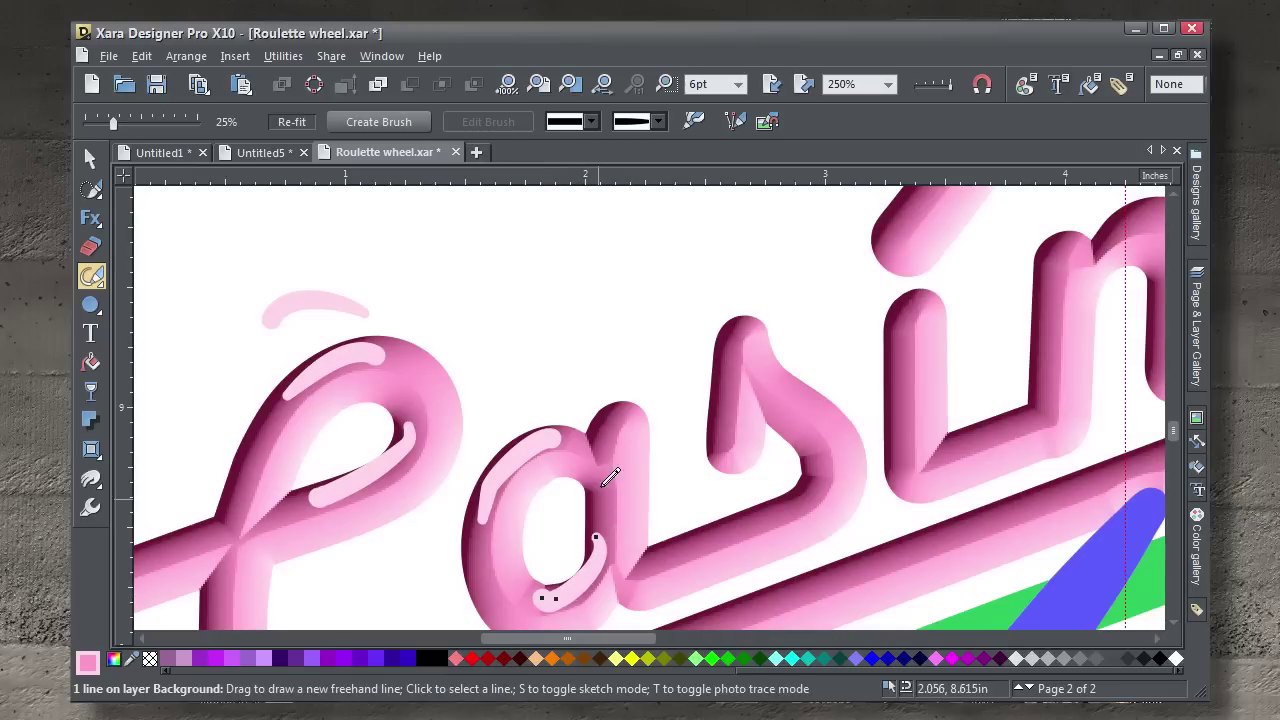
pyautogui.moveTo(611, 412); pyautogui.dragTo(593, 435)
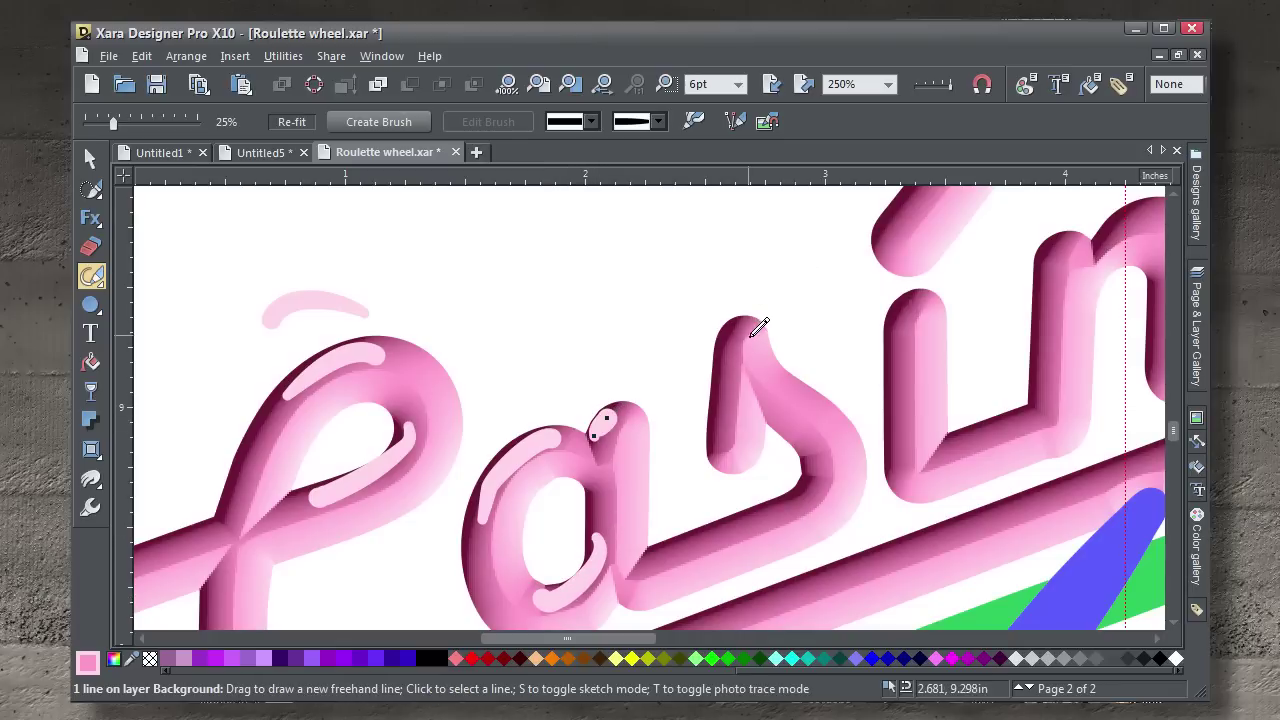
pyautogui.moveTo(745, 326); pyautogui.dragTo(723, 383)
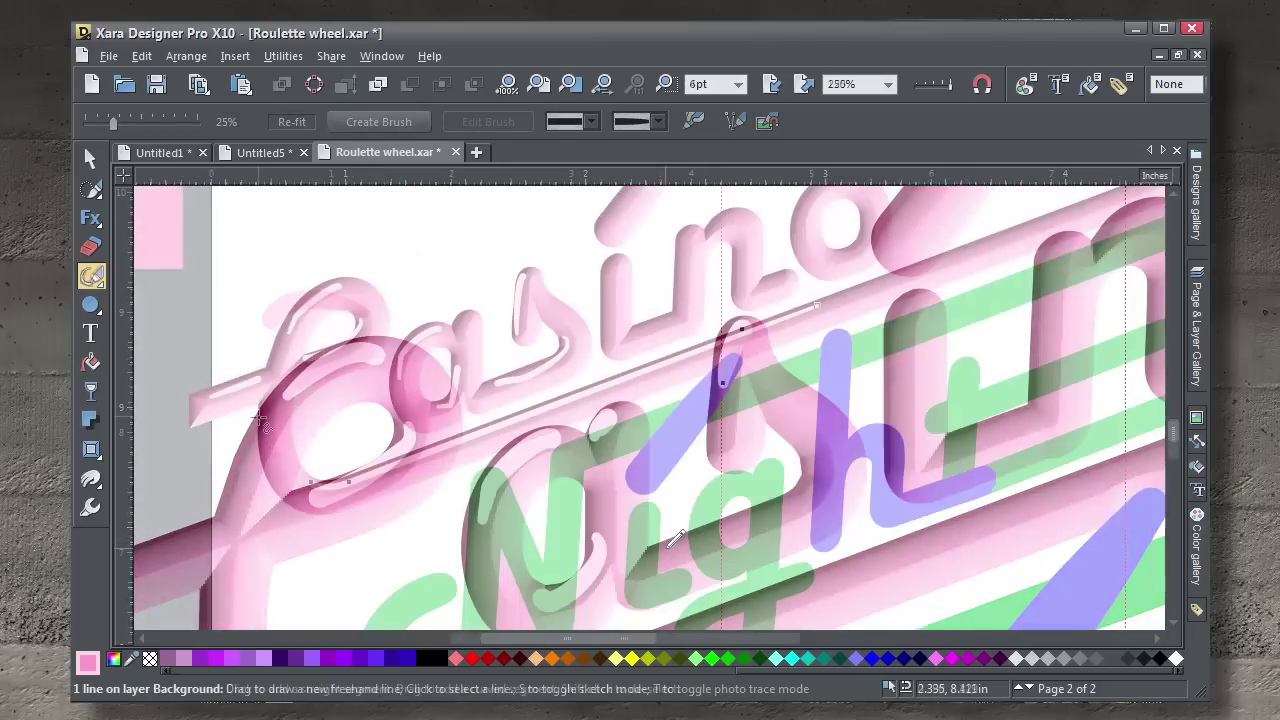
pyautogui.click(91, 160)
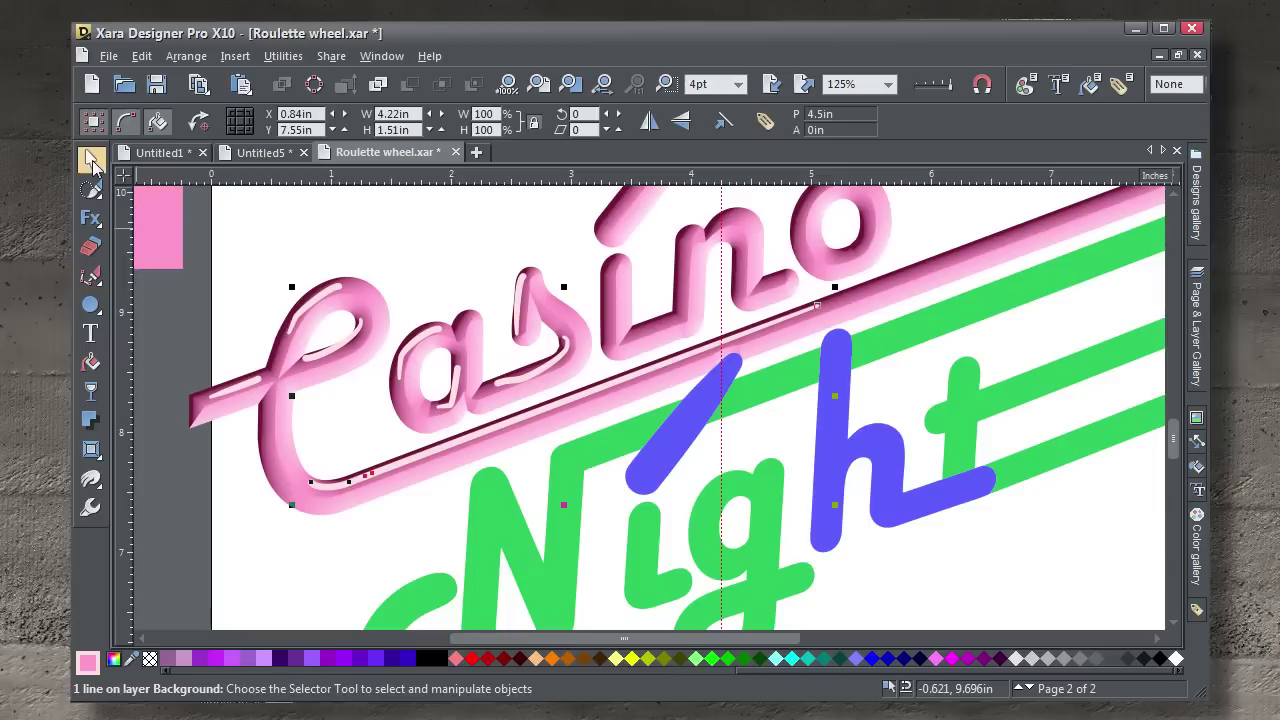
pyautogui.scroll(-1, 330, 220)
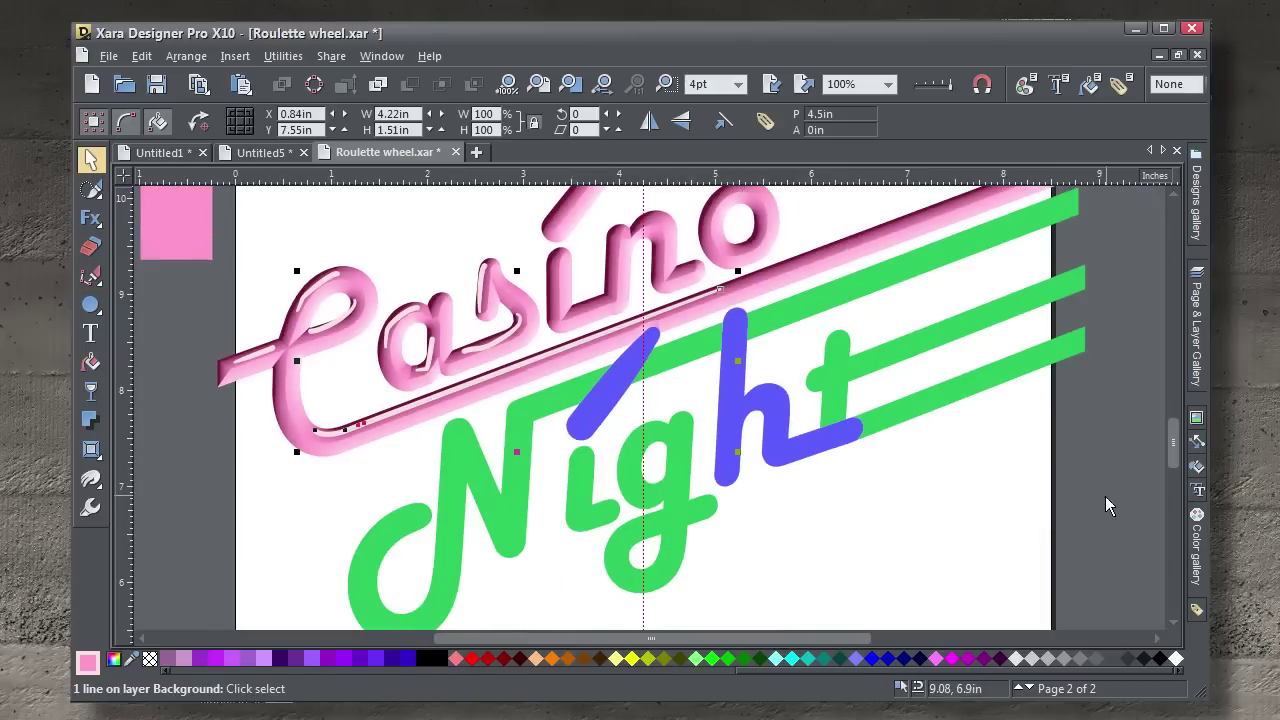
pyautogui.moveTo(506, 334); pyautogui.dragTo(552, 383)
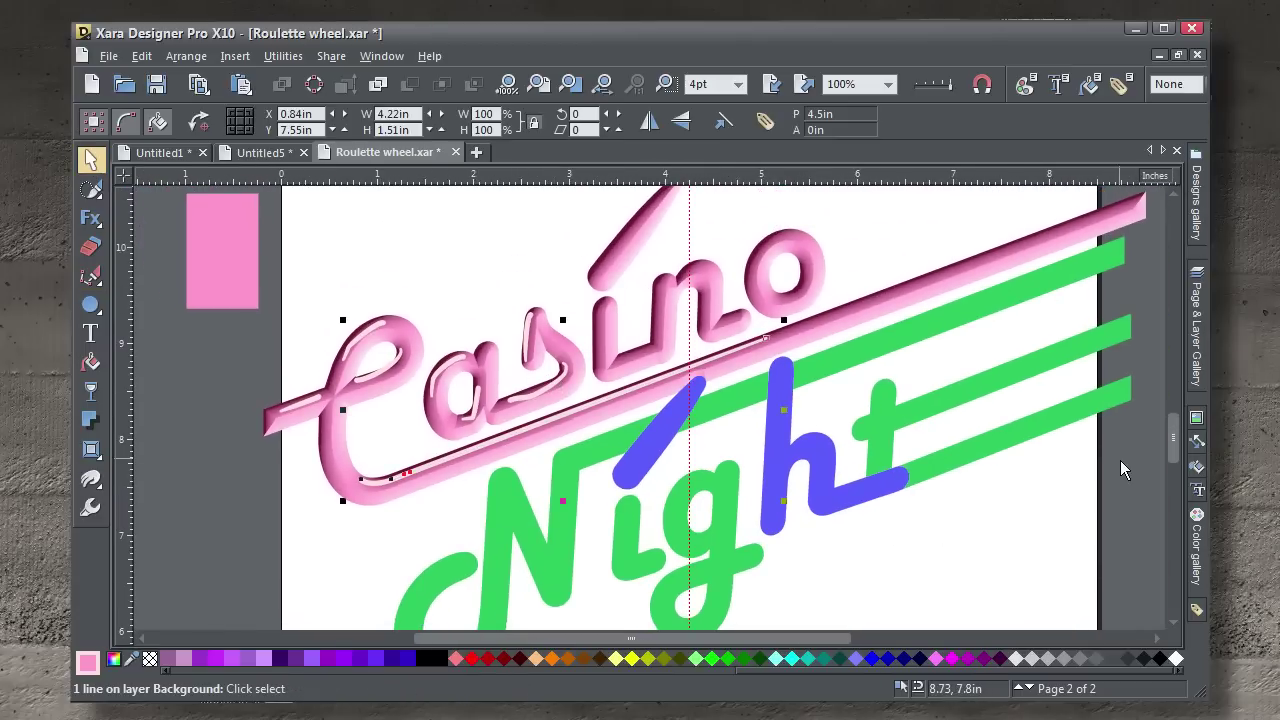
# - Examine the blur and transparency settings of the wall shadow behind the finished Night lettering in the Untitled6 document
pyautogui.click(1025, 534)
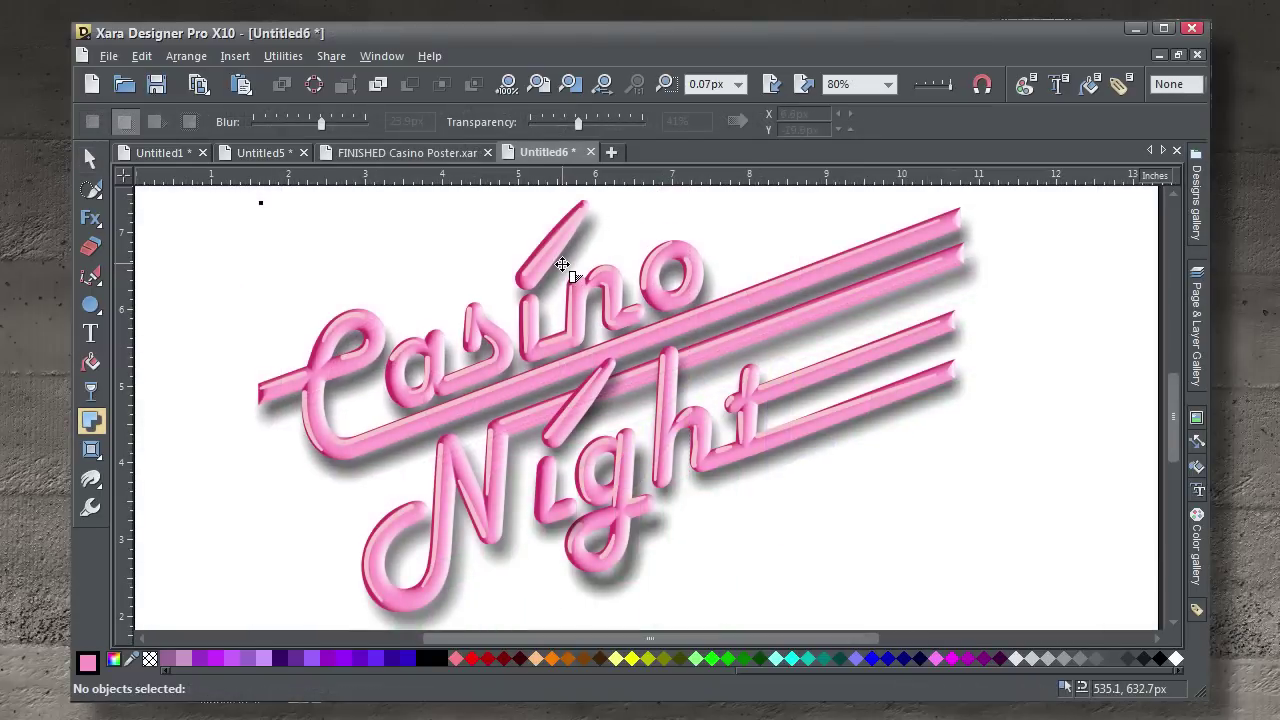
pyautogui.click(628, 392)
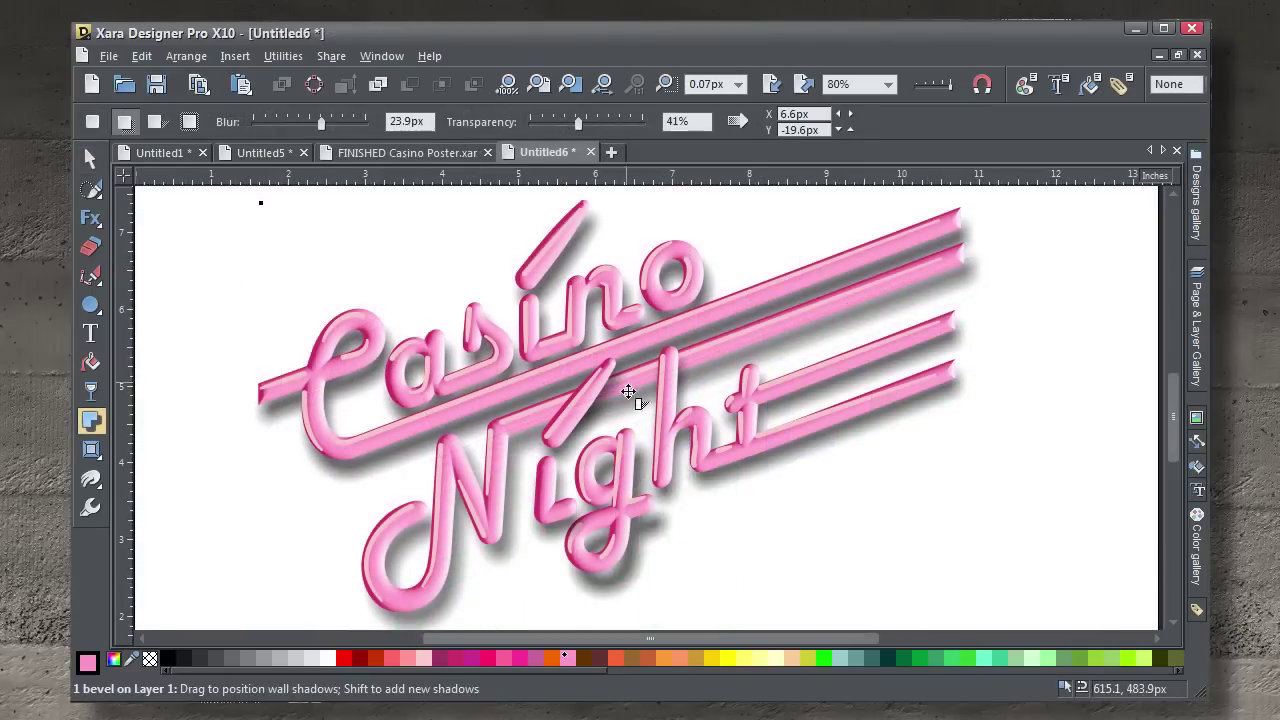
pyautogui.click(622, 570)
pyautogui.click(628, 567)
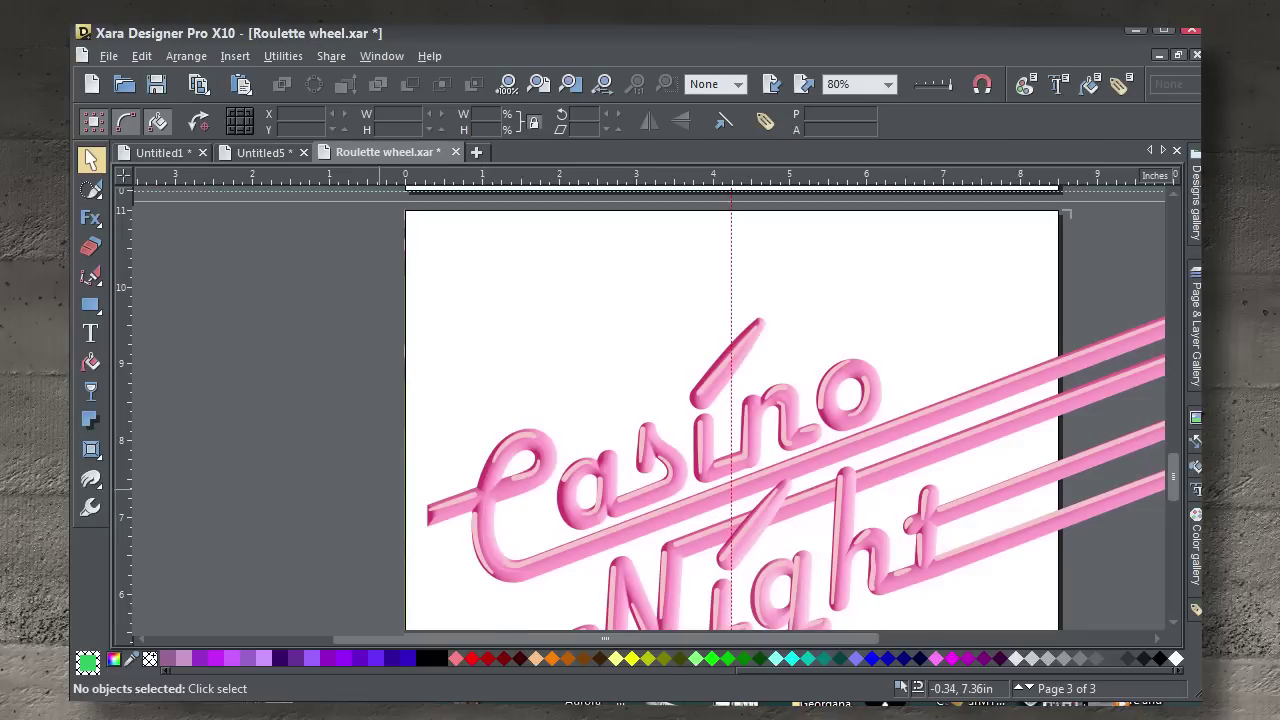
# - Draw a rectangle about 5.56 by 2.32 in from the page's upper-left corner and fill it with green sampled from the poster photo
pyautogui.moveTo(379, 490); pyautogui.dragTo(356, 494)
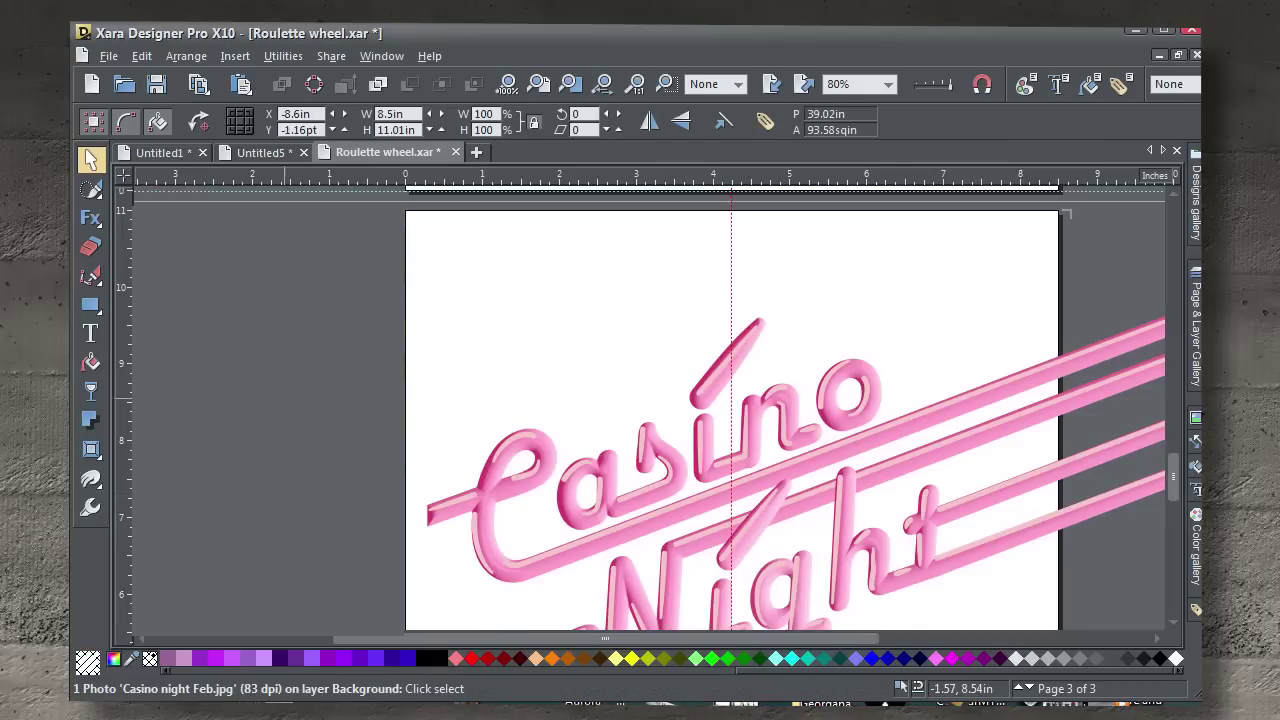
pyautogui.click(90, 305)
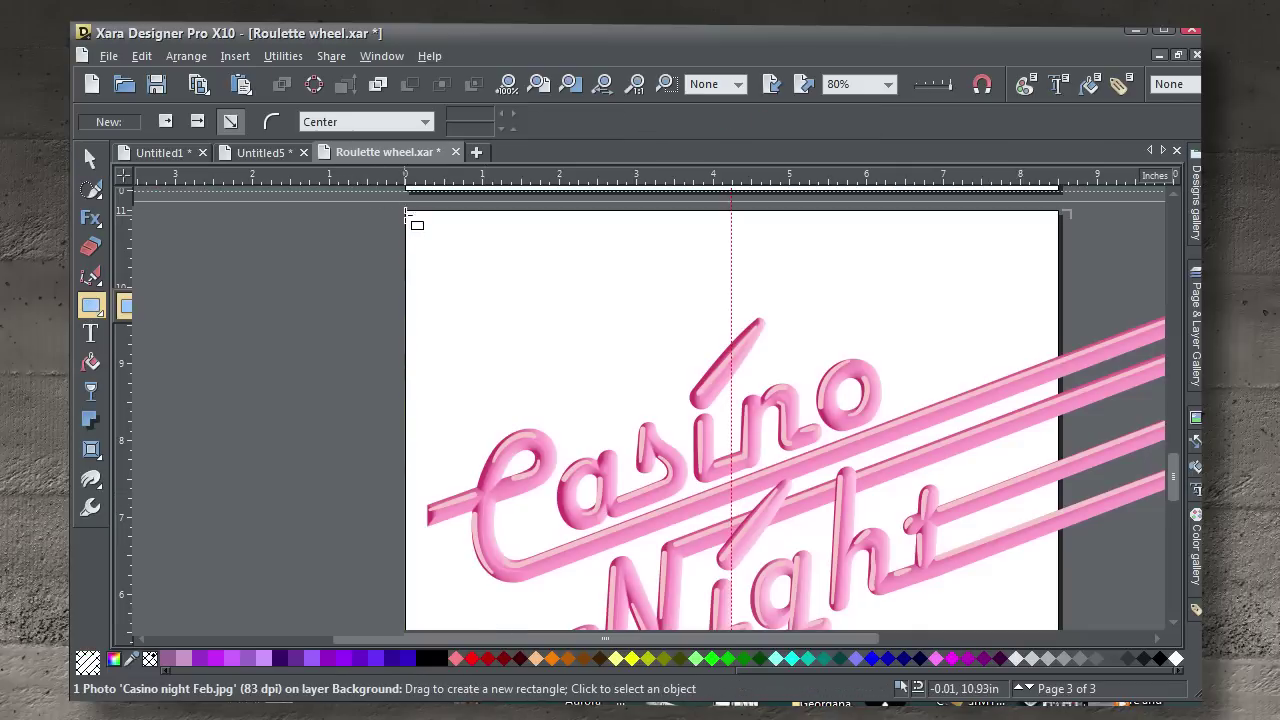
pyautogui.moveTo(407, 212); pyautogui.dragTo(834, 388)
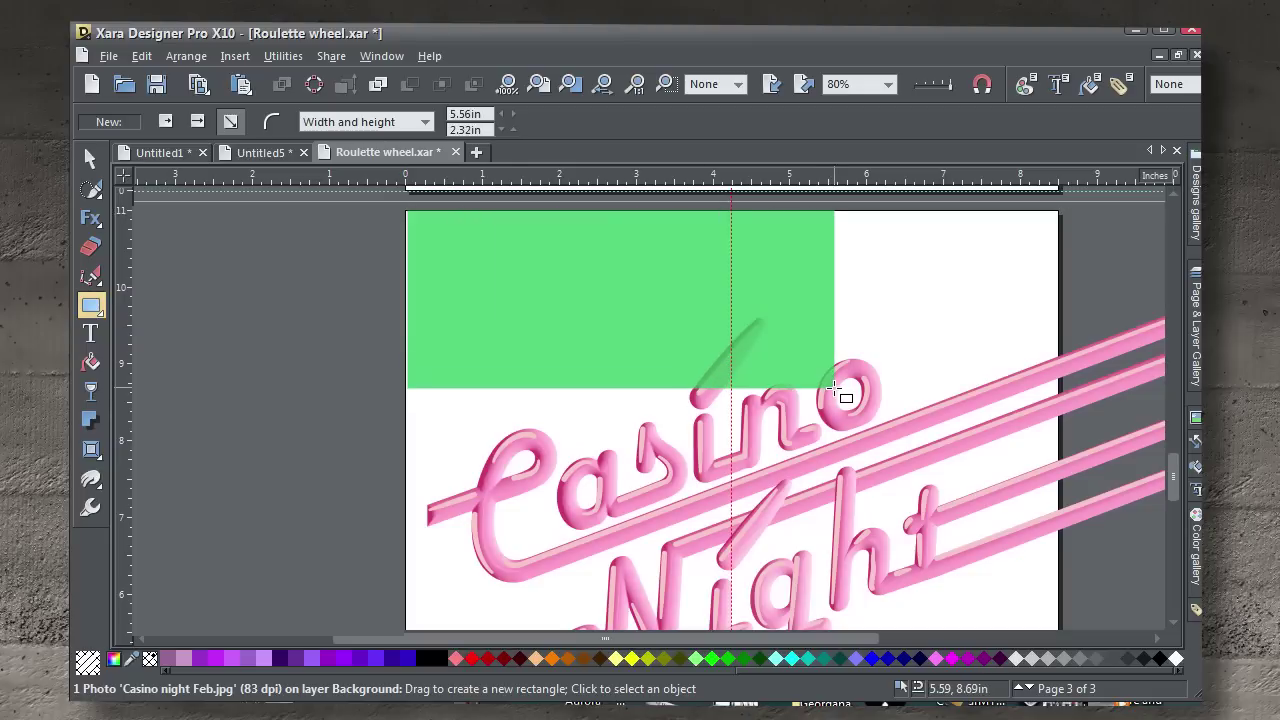
pyautogui.click(90, 158)
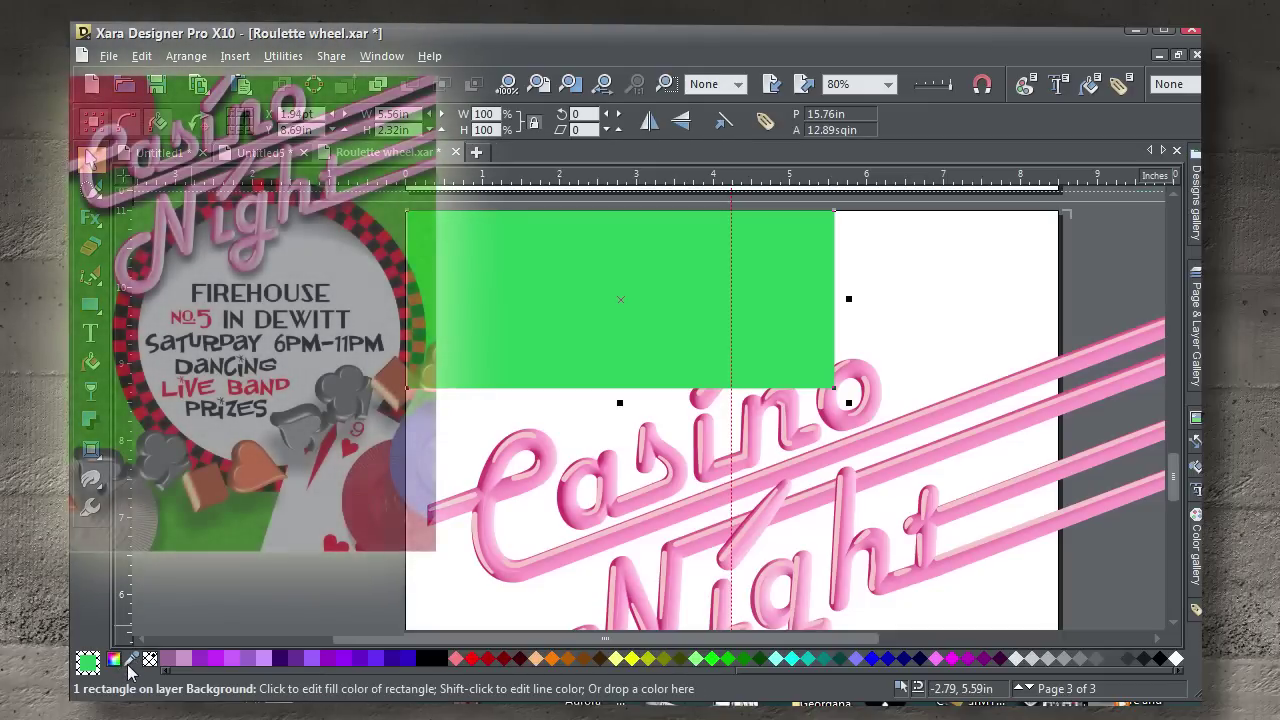
pyautogui.moveTo(136, 657); pyautogui.dragTo(422, 283)
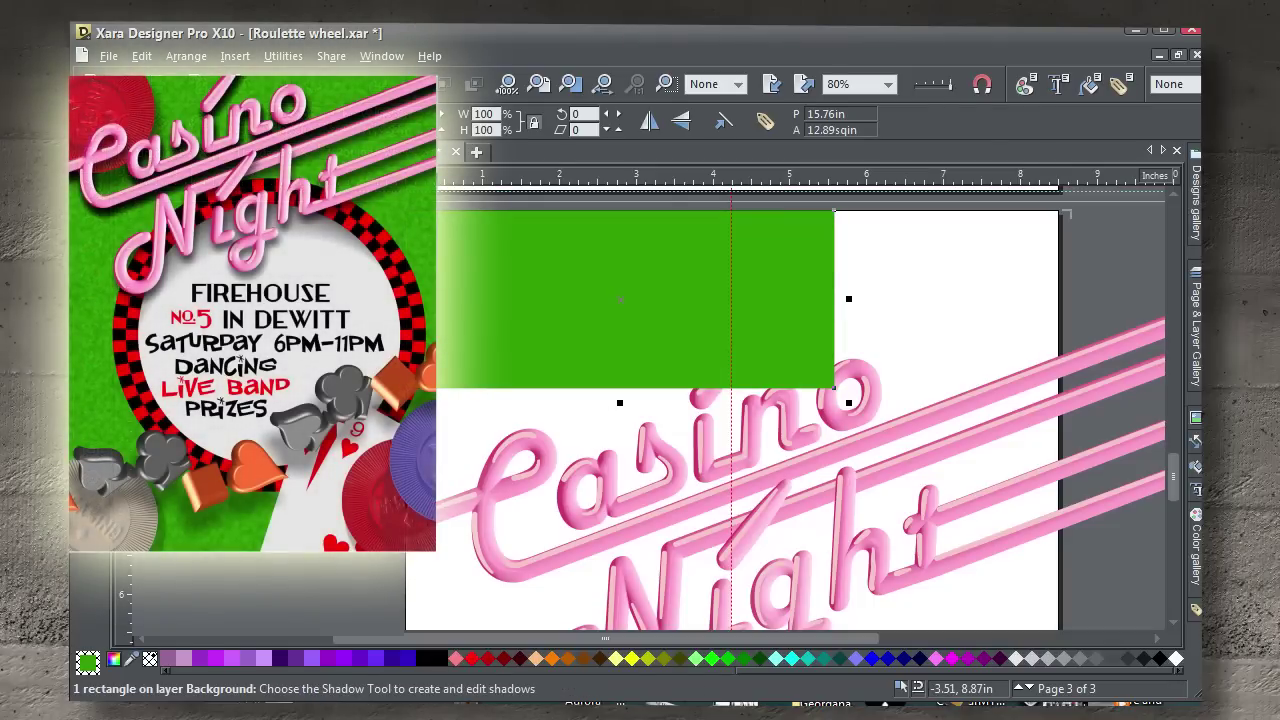
# - Apply a Fractal plasma fill to the green rectangle and shrink its pattern to a finer grain, rotated slightly
pyautogui.press('F5')
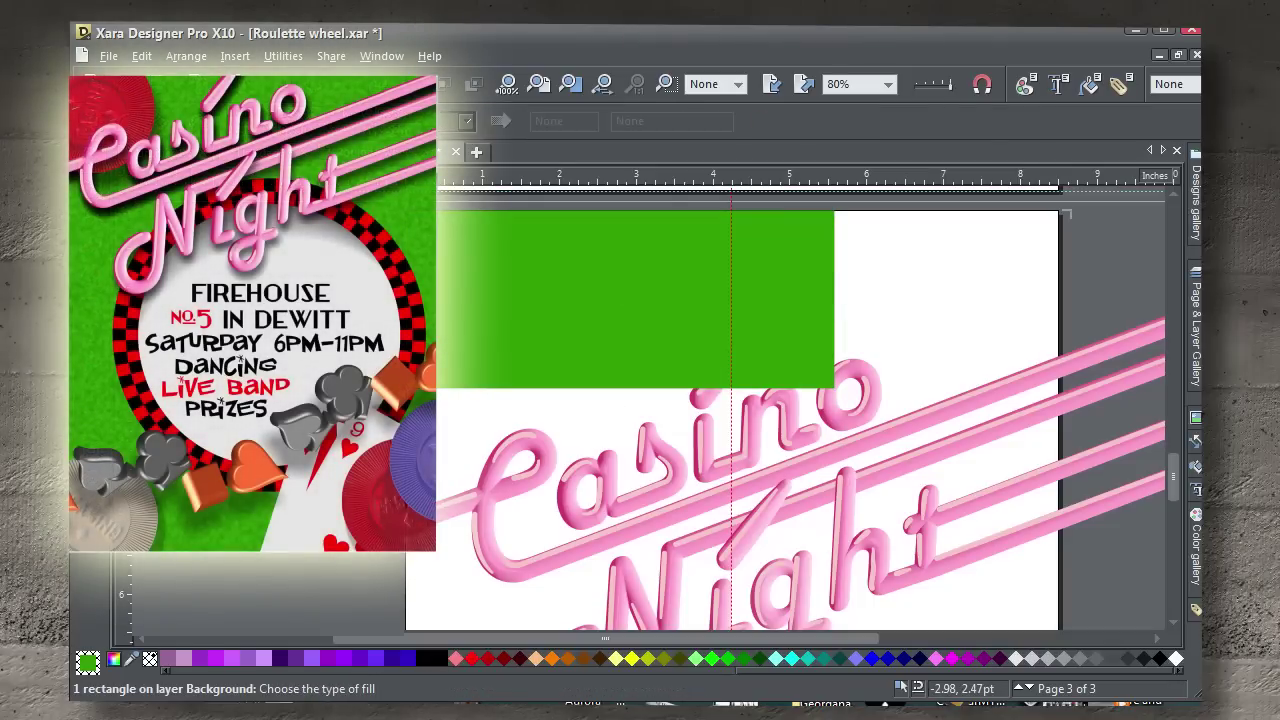
pyautogui.click(121, 270)
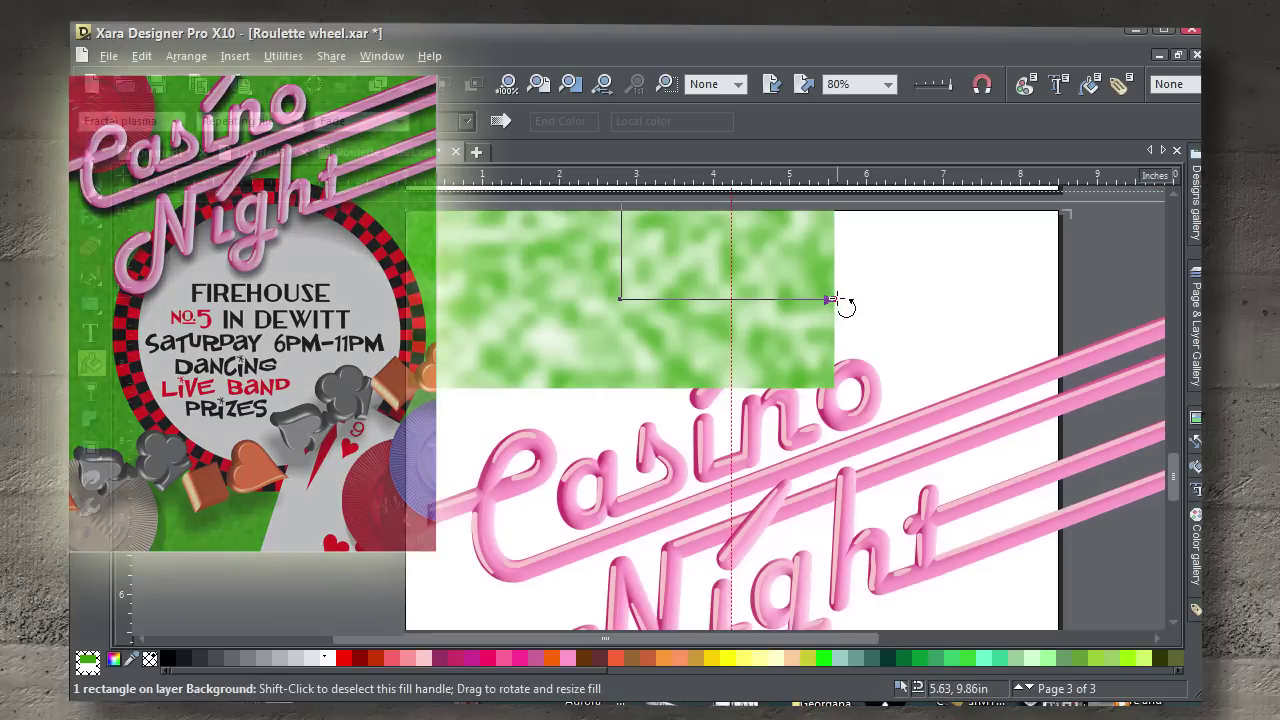
pyautogui.moveTo(833, 299); pyautogui.dragTo(704, 314)
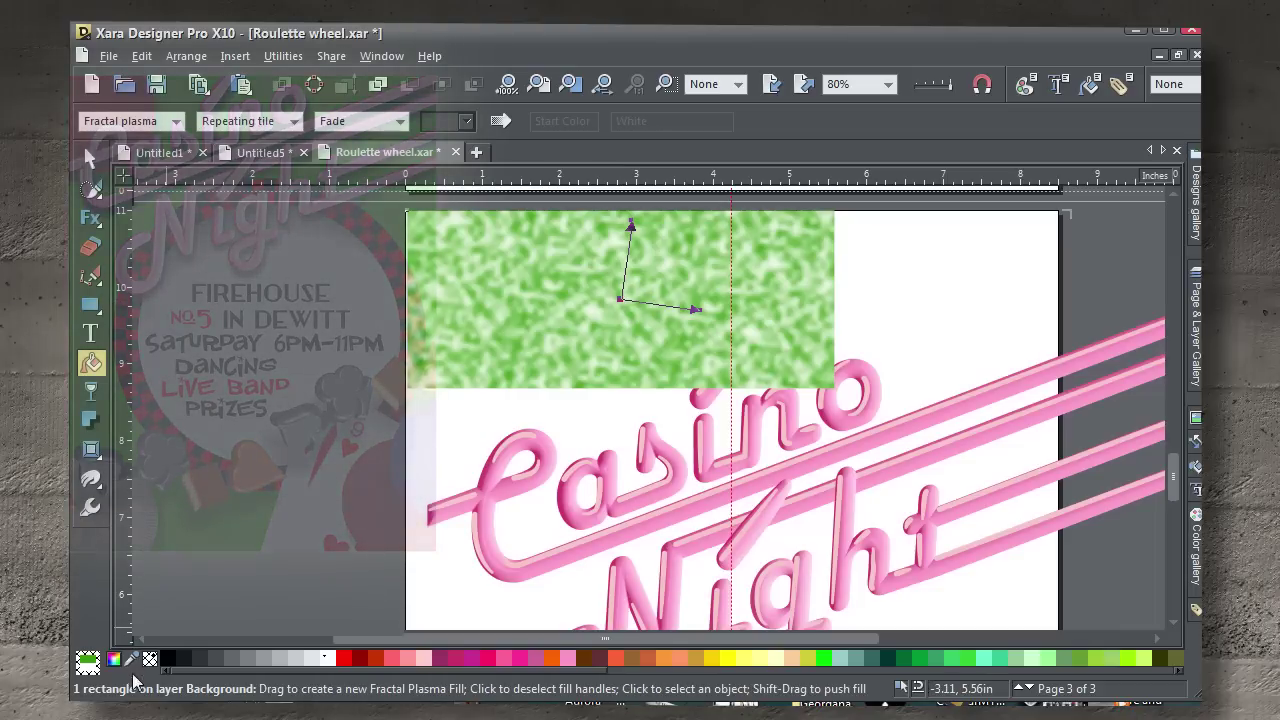
# - Replace the plasma fill's white start colour with a sampled green lightened to 4db621
pyautogui.moveTo(131, 659); pyautogui.dragTo(520, 320)
pyautogui.moveTo(730, 658); pyautogui.dragTo(126, 660)
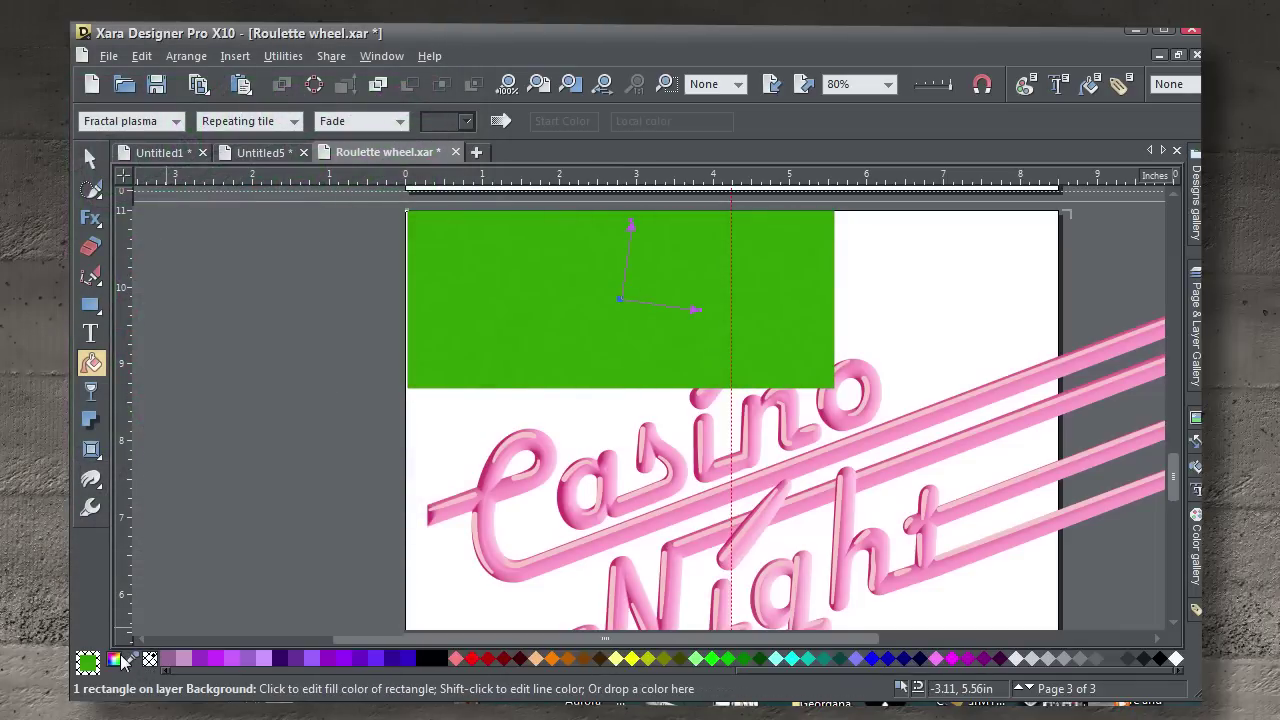
pyautogui.click(116, 660)
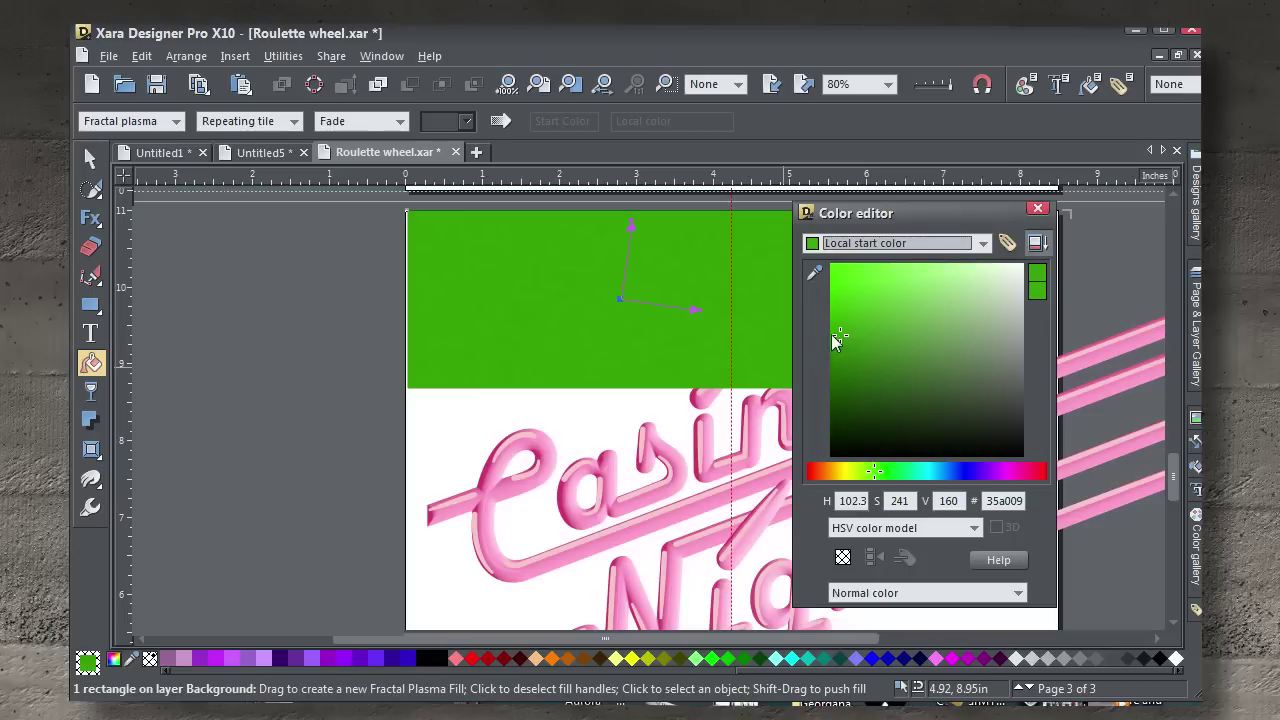
pyautogui.click(863, 320)
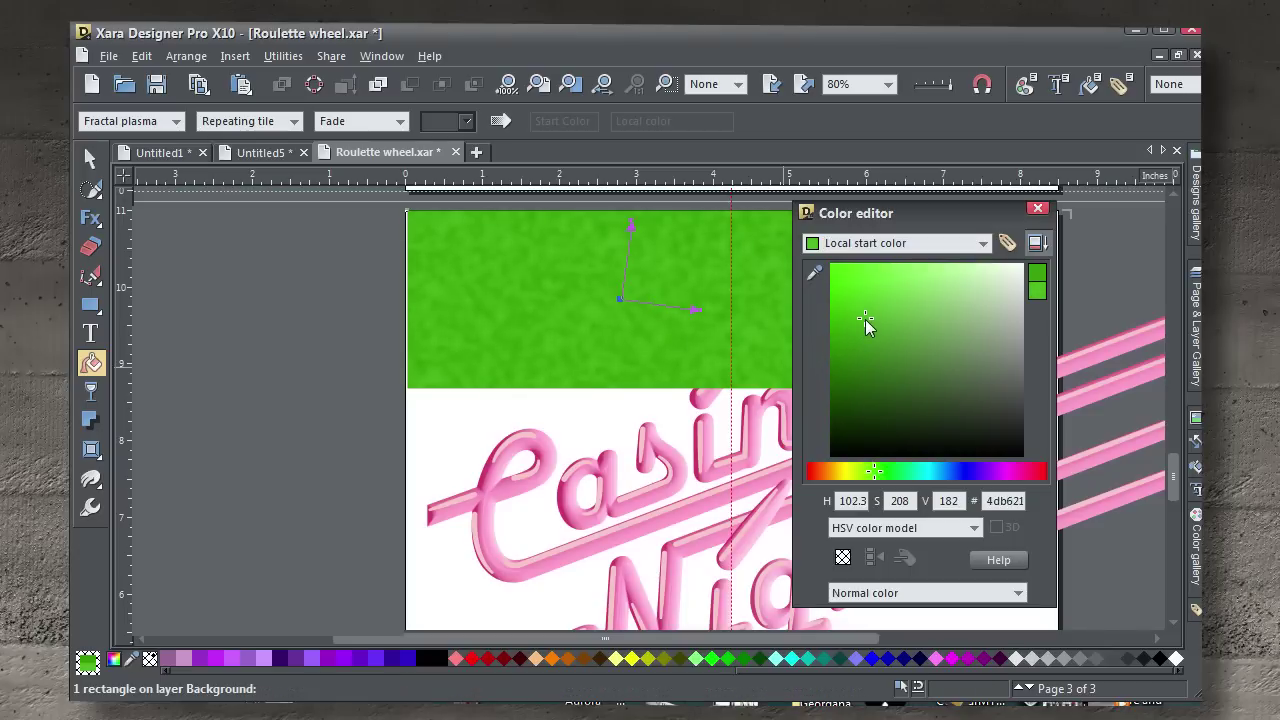
# - Darken the plasma fill's end colour to 2d7f0b and shrink the texture slightly further
pyautogui.click(700, 311)
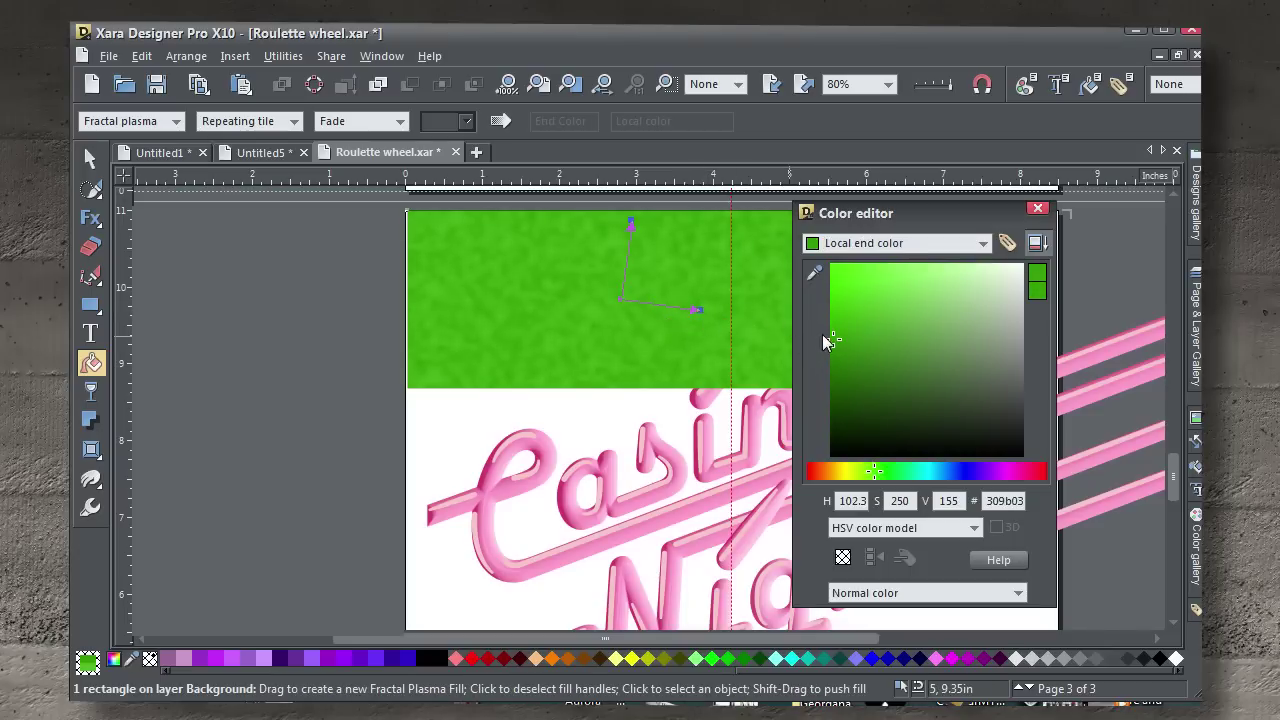
pyautogui.moveTo(840, 338); pyautogui.dragTo(843, 364)
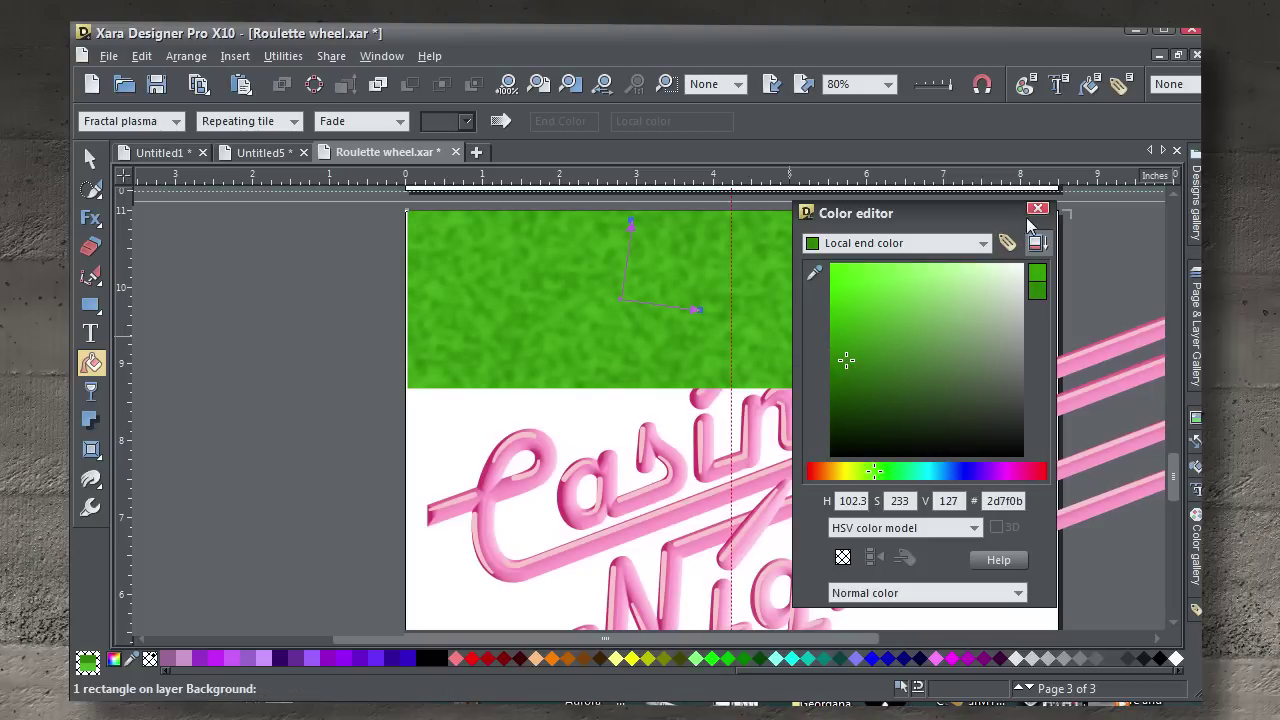
pyautogui.click(1037, 209)
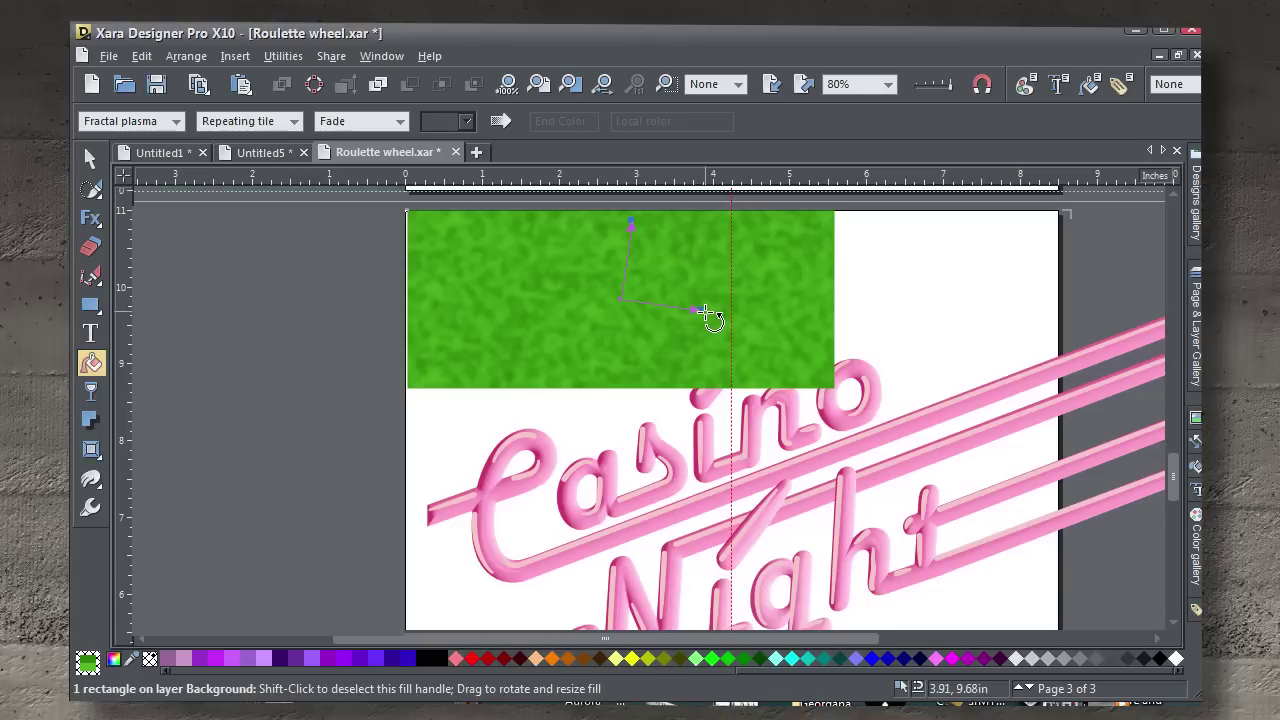
pyautogui.moveTo(703, 311); pyautogui.dragTo(690, 315)
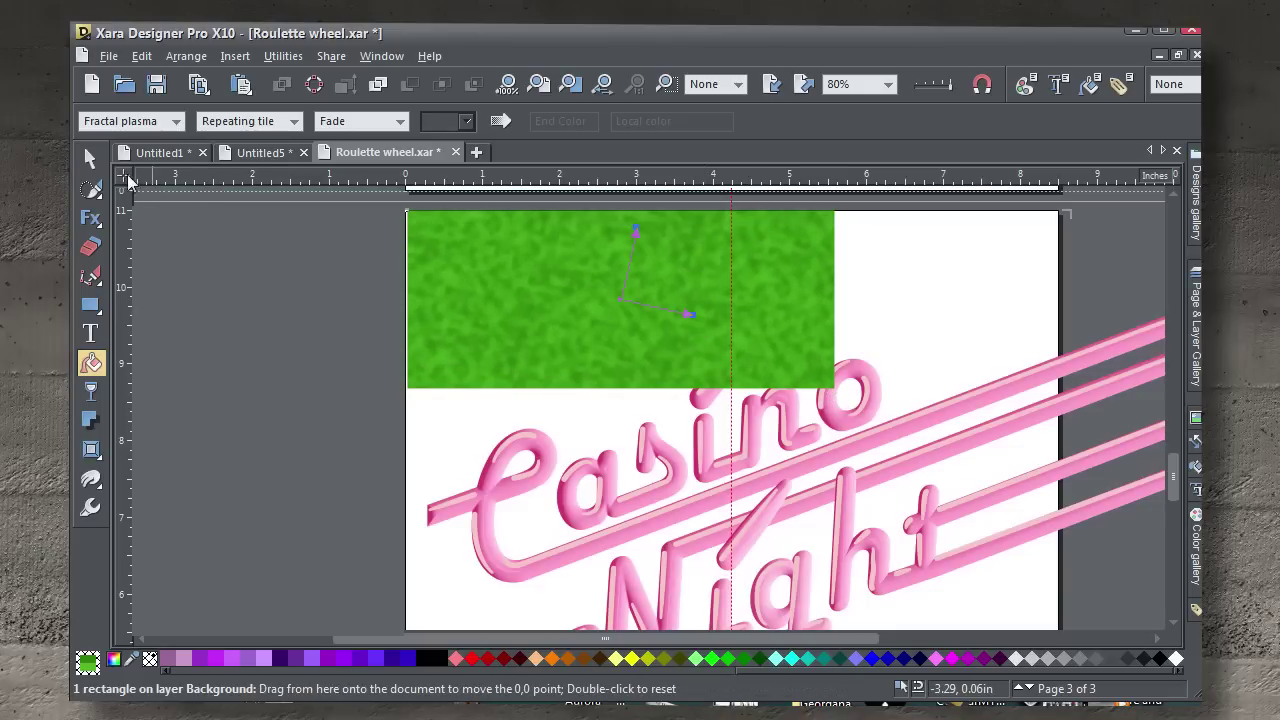
# - Stretch the felt-textured rectangle across the page to about 8.44 by 7.66 in and send it behind the lettering
pyautogui.click(91, 158)
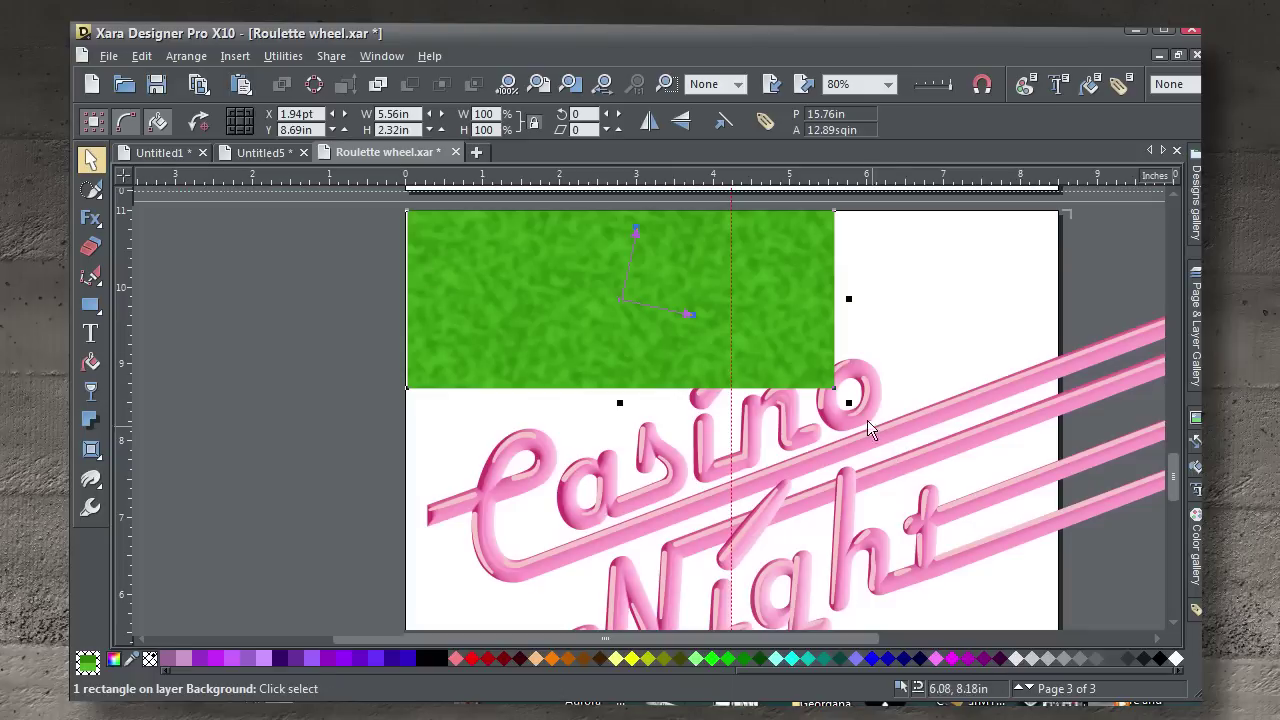
pyautogui.moveTo(835, 388); pyautogui.dragTo(1057, 630)
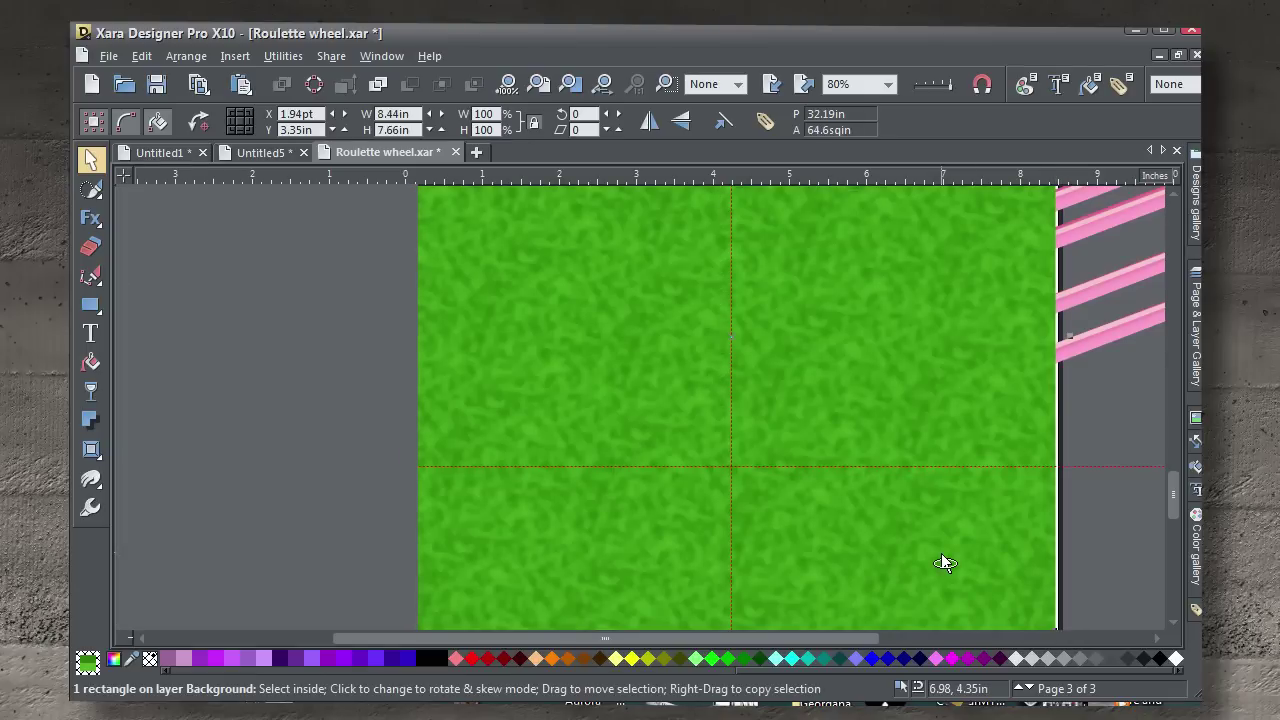
pyautogui.hotkey('ctrl', 'b')
pyautogui.hotkey('shift', 'F8')
pyautogui.moveTo(850, 509); pyautogui.dragTo(850, 626)
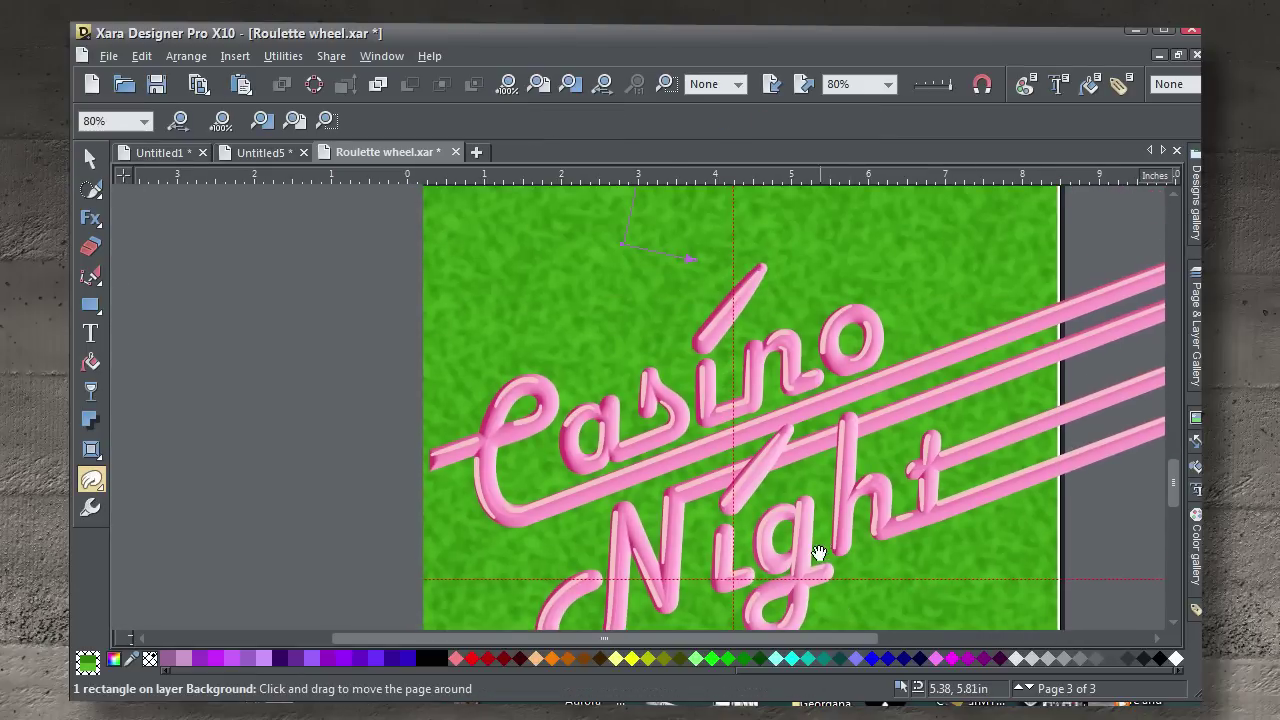
pyautogui.moveTo(817, 554); pyautogui.dragTo(858, 575)
pyautogui.press('space')
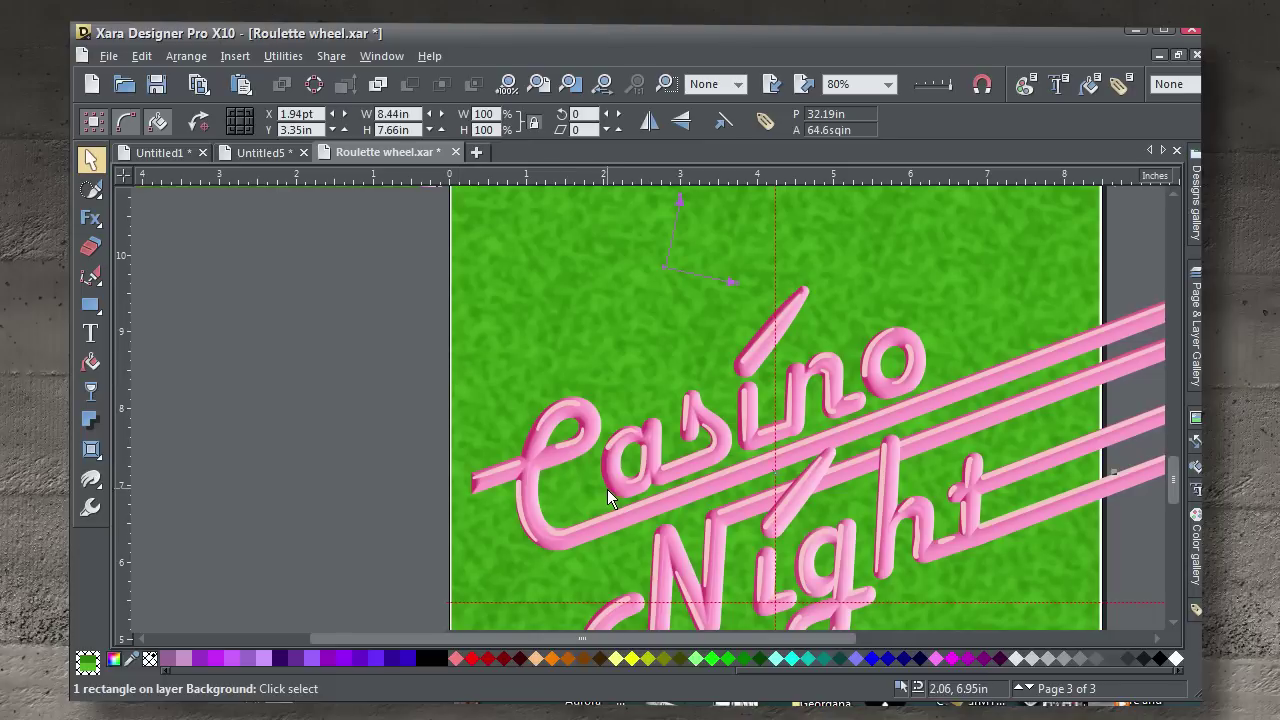
# - Add a wall shadow to the Casino lettering, offset about 0.18 in and -0.14 in, with 48% transparency and 0.19 in blur
pyautogui.click(590, 430)
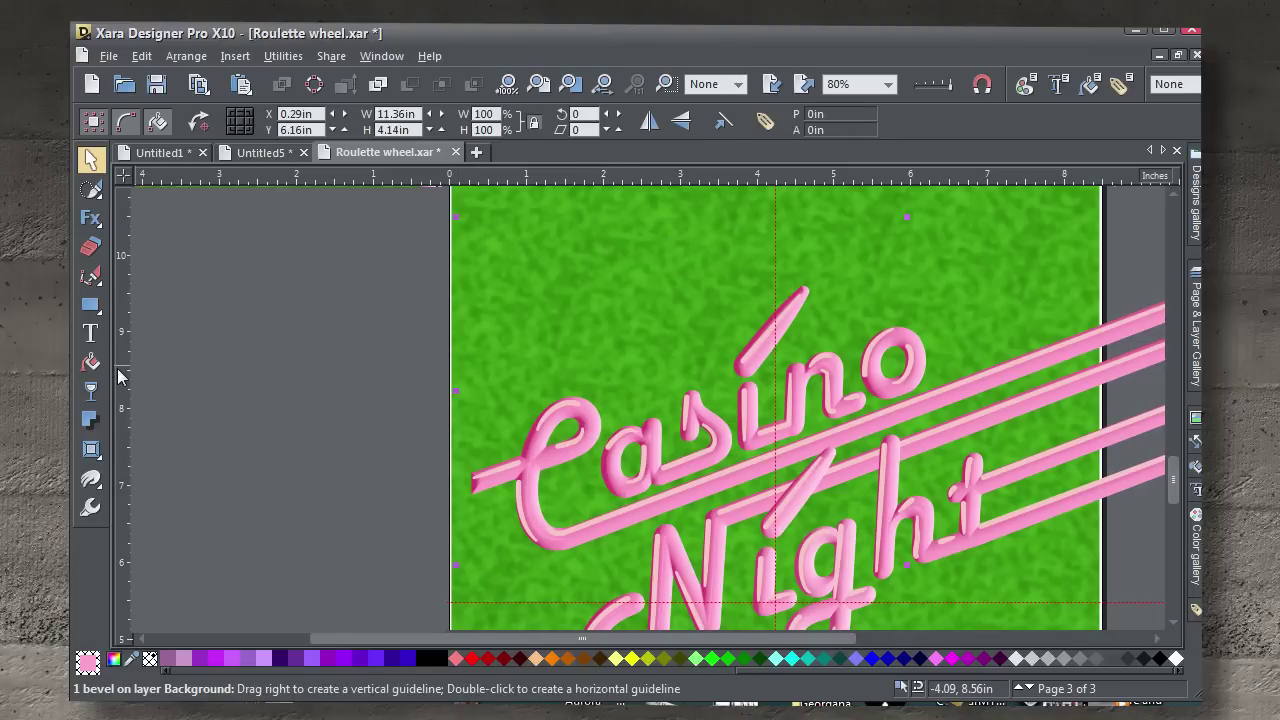
pyautogui.click(90, 420)
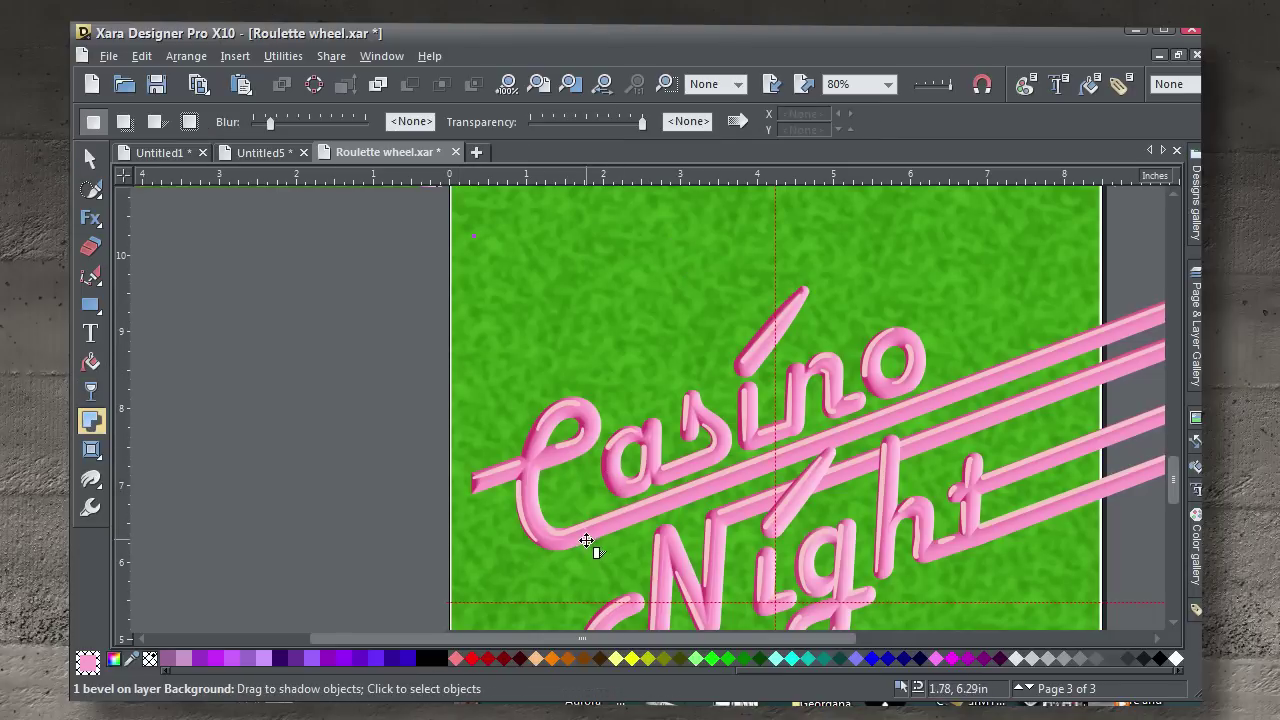
pyautogui.moveTo(586, 537)
pyautogui.mouseDown()
pyautogui.moveTo(600, 554)
pyautogui.moveTo(596, 543)
pyautogui.mouseUp()
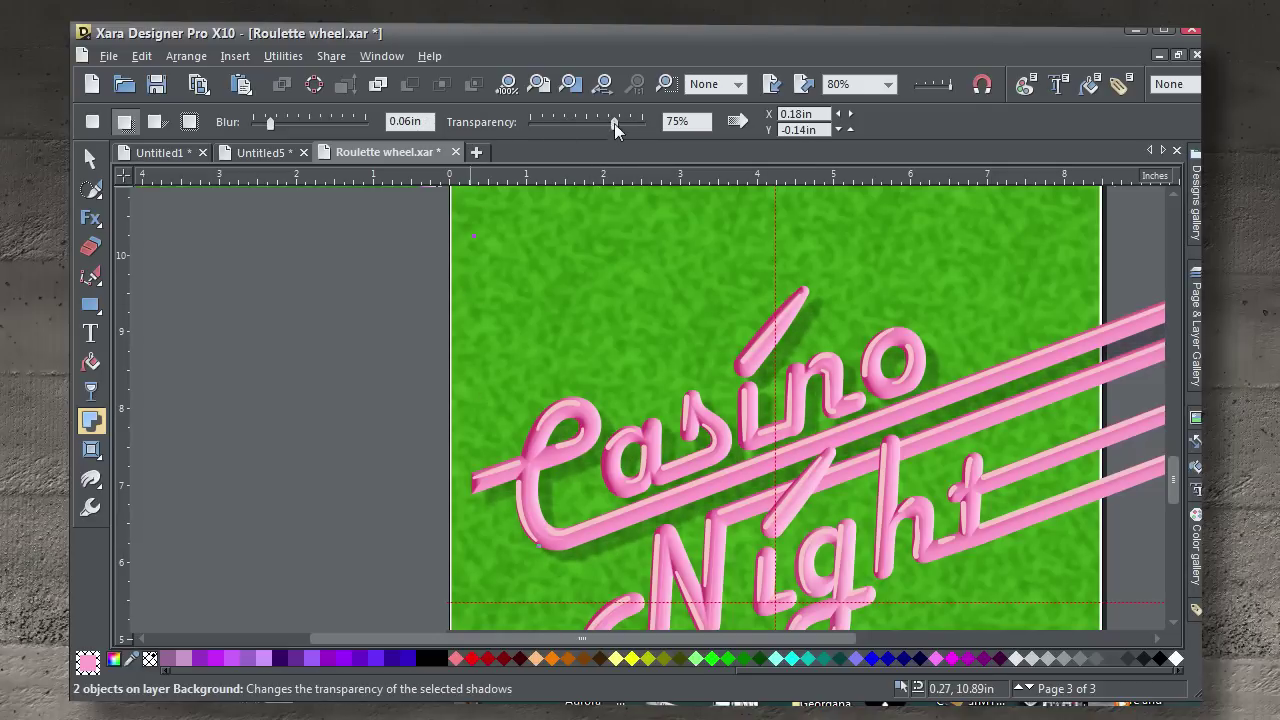
pyautogui.moveTo(614, 123); pyautogui.dragTo(585, 126)
pyautogui.moveTo(272, 124); pyautogui.dragTo(304, 125)
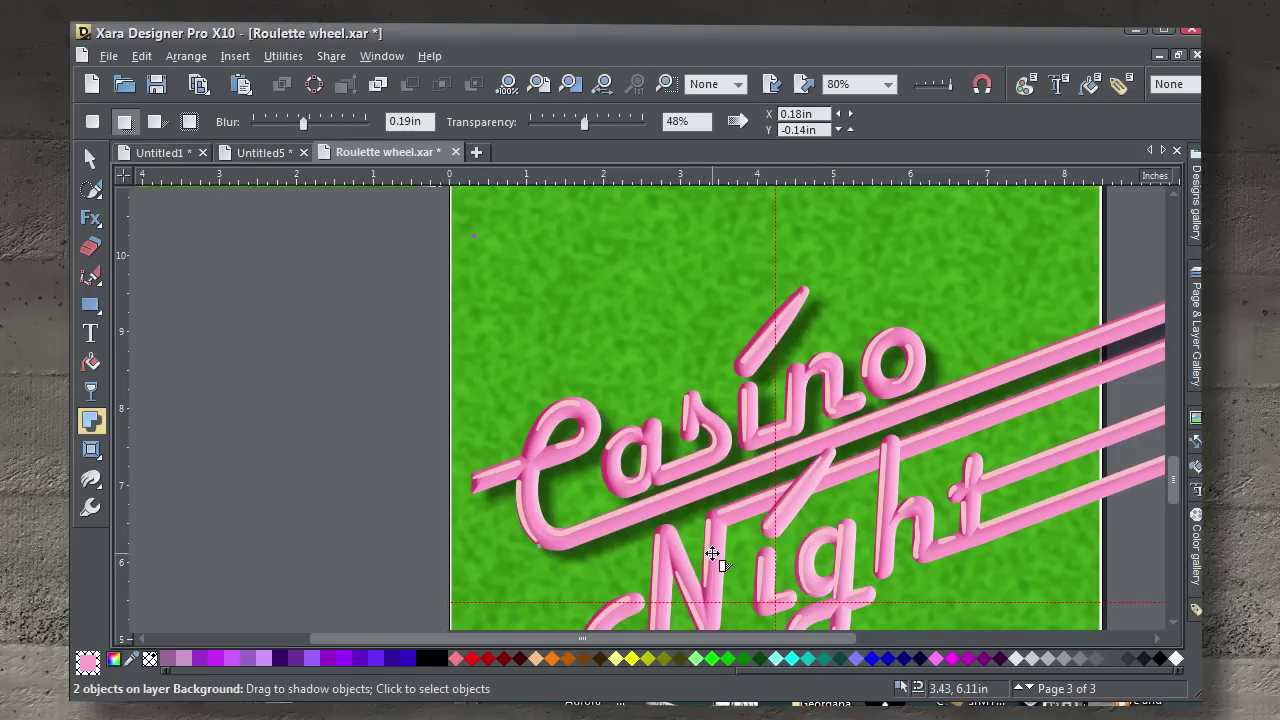
# - Add a wall shadow to the Night lettering, offset about 0.12 in and -0.23 in, with 51% transparency and 0.19 in blur
pyautogui.moveTo(714, 548); pyautogui.dragTo(723, 566)
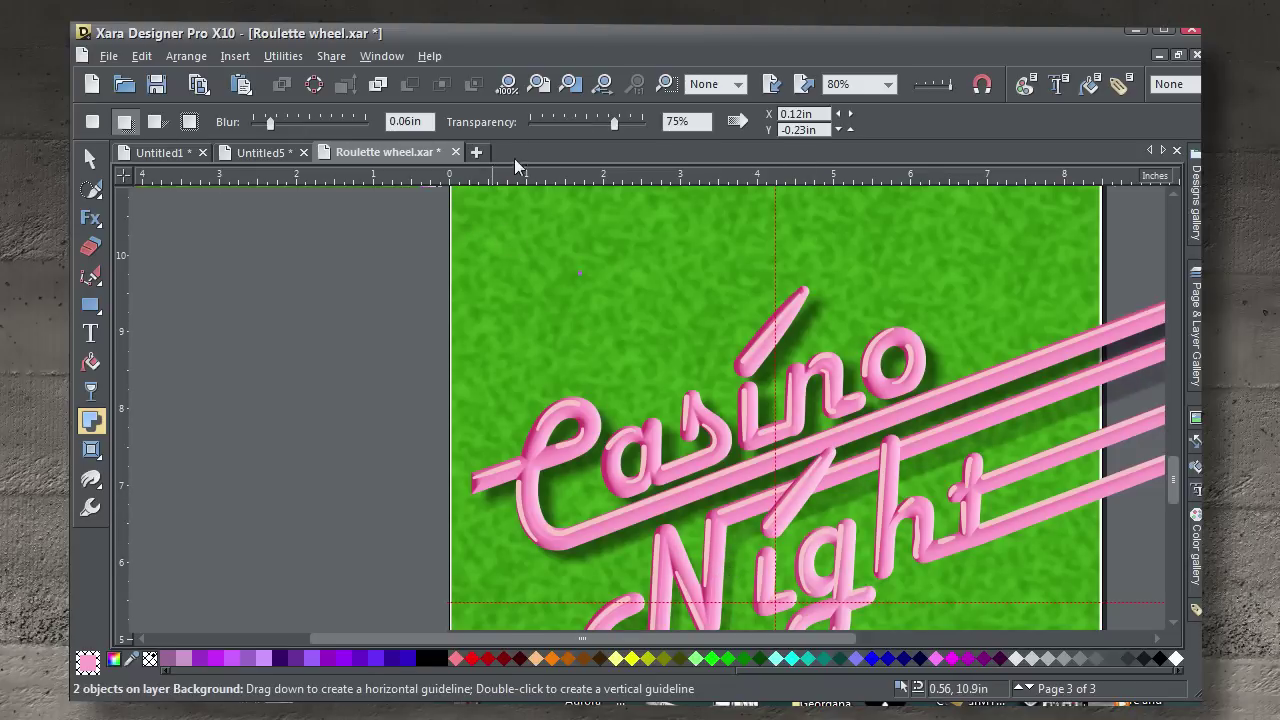
pyautogui.moveTo(612, 124); pyautogui.dragTo(588, 125)
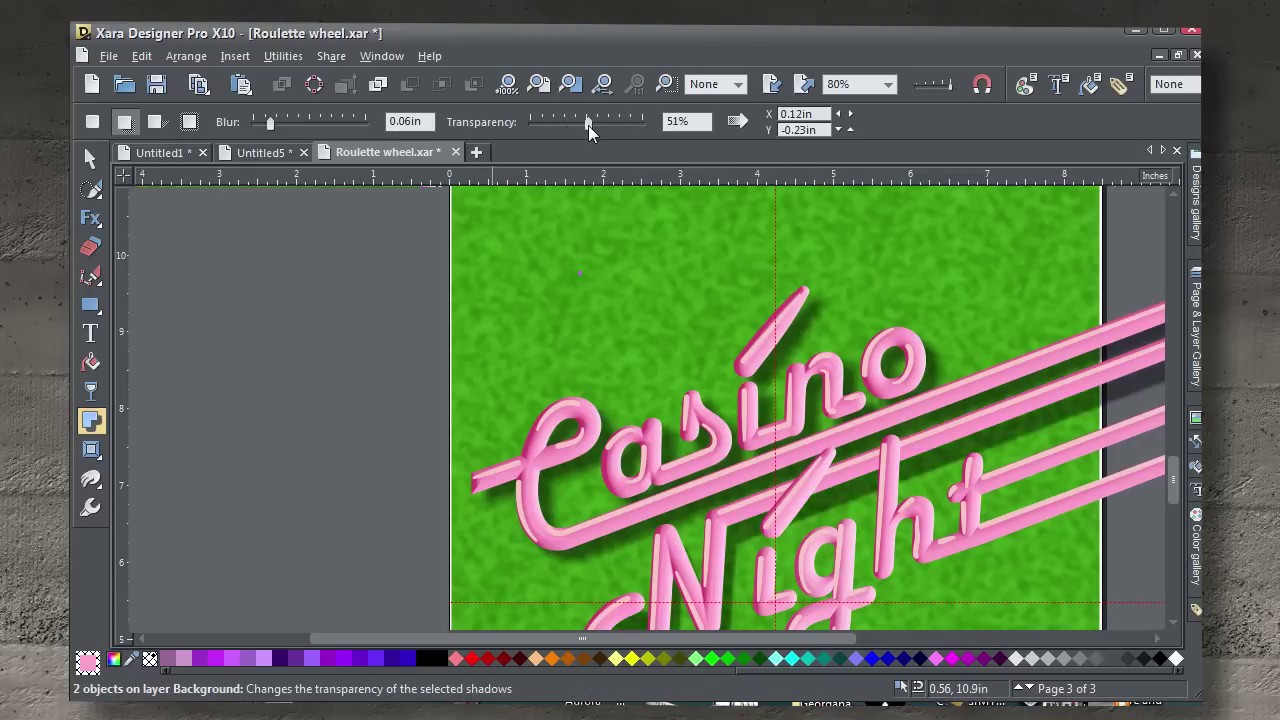
pyautogui.moveTo(277, 126); pyautogui.dragTo(305, 123)
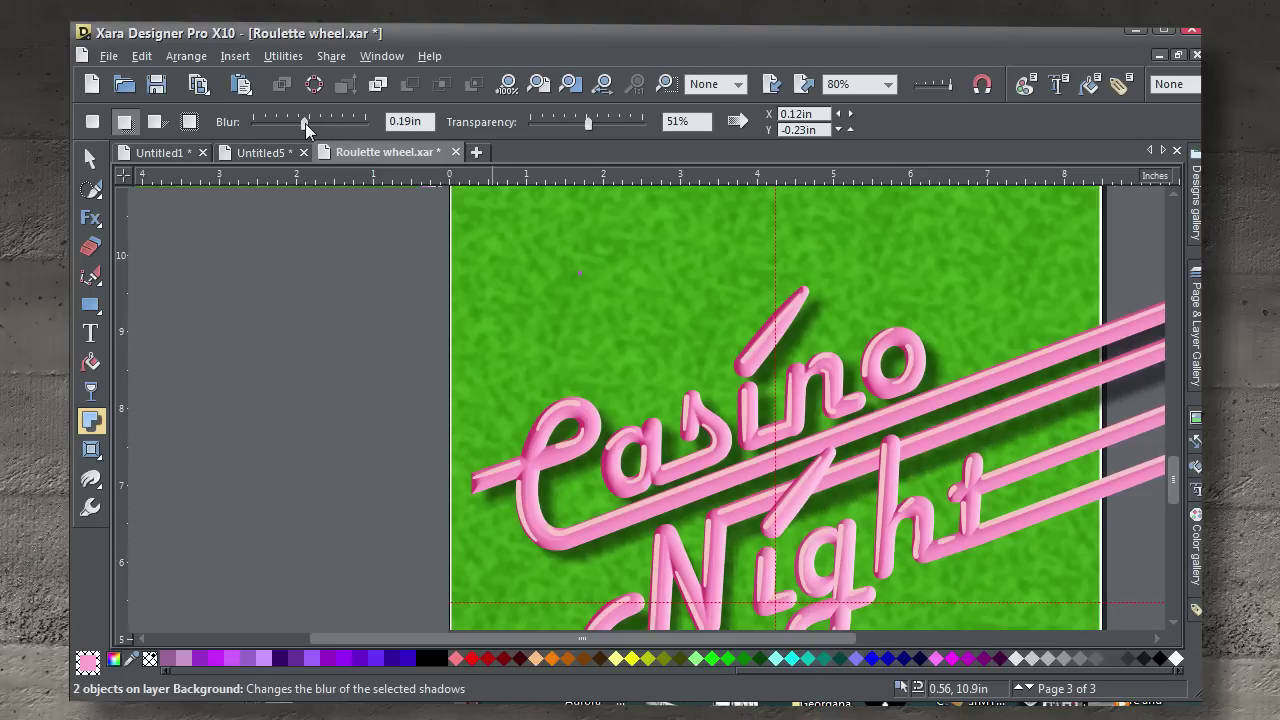
pyautogui.click(731, 577)
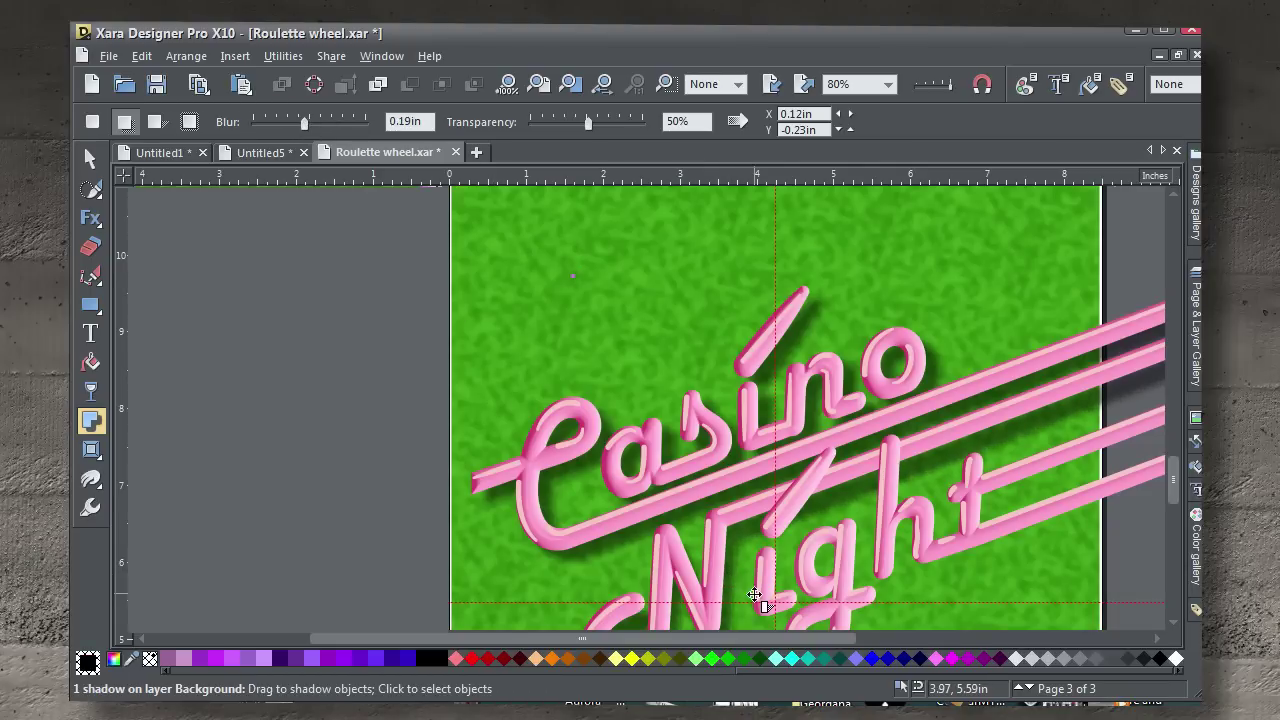
pyautogui.click(770, 590)
pyautogui.click(771, 590)
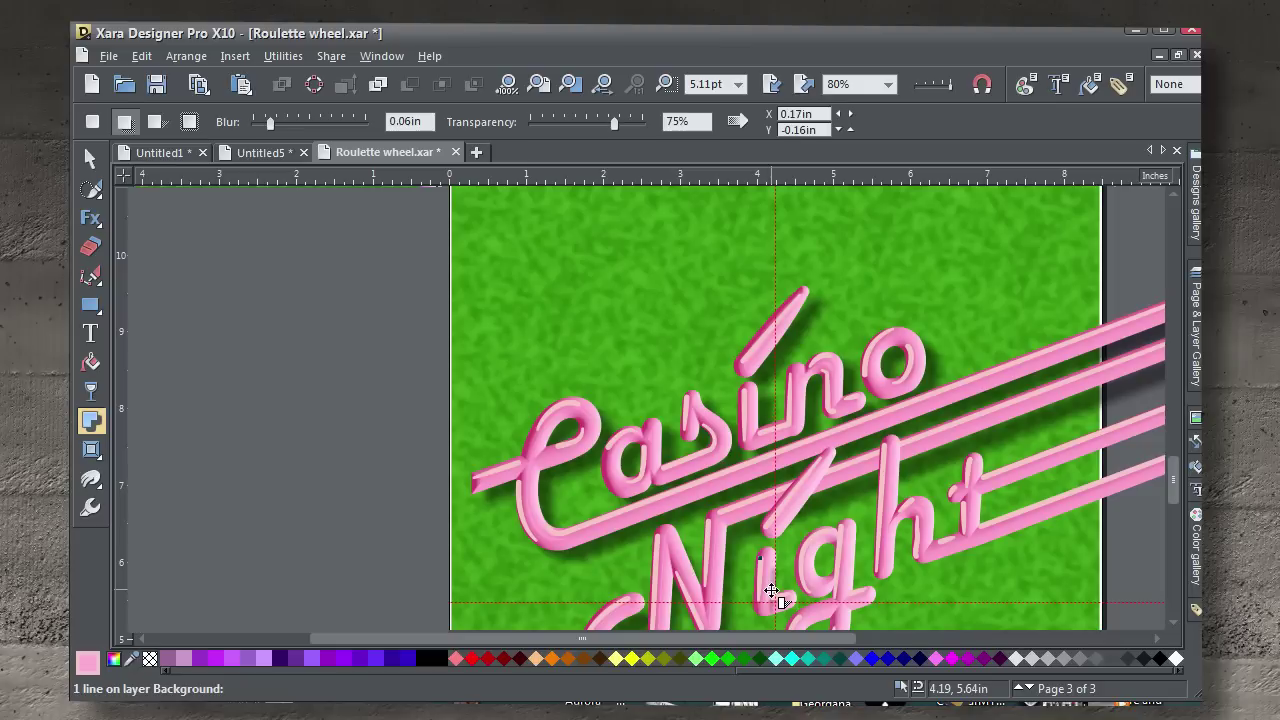
pyautogui.click(870, 587)
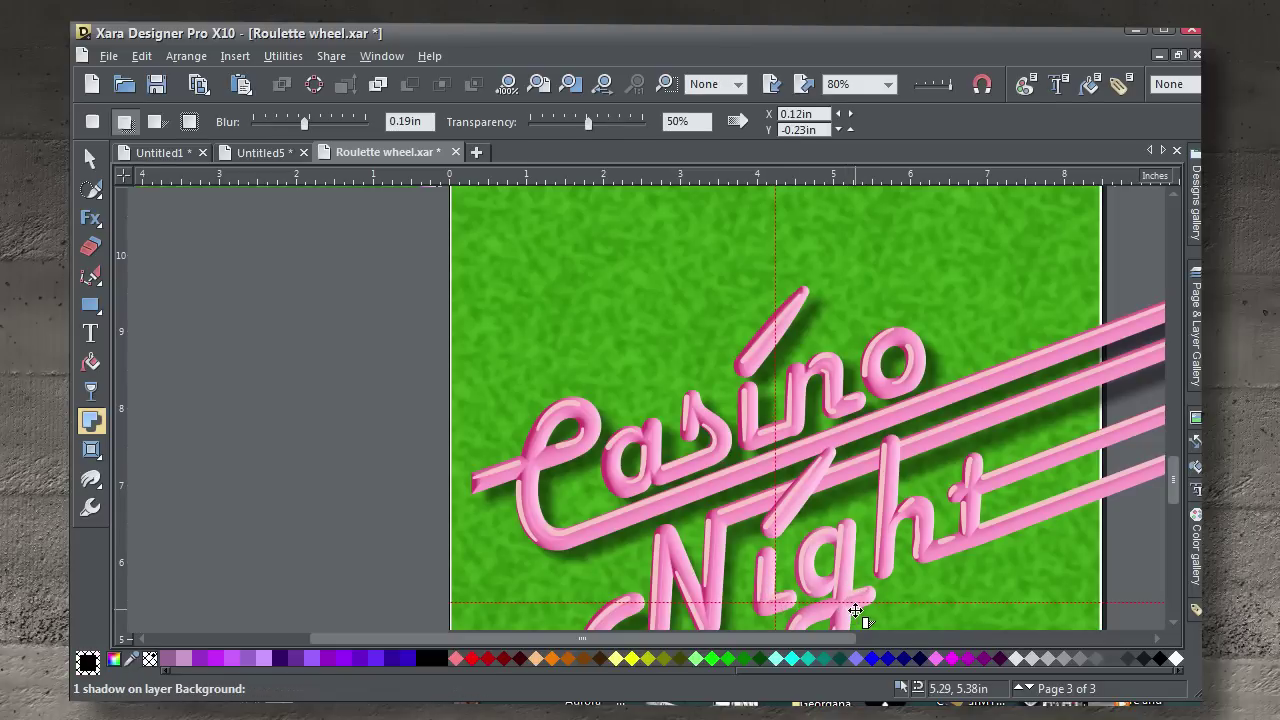
pyautogui.press('Escape')
pyautogui.click(849, 594)
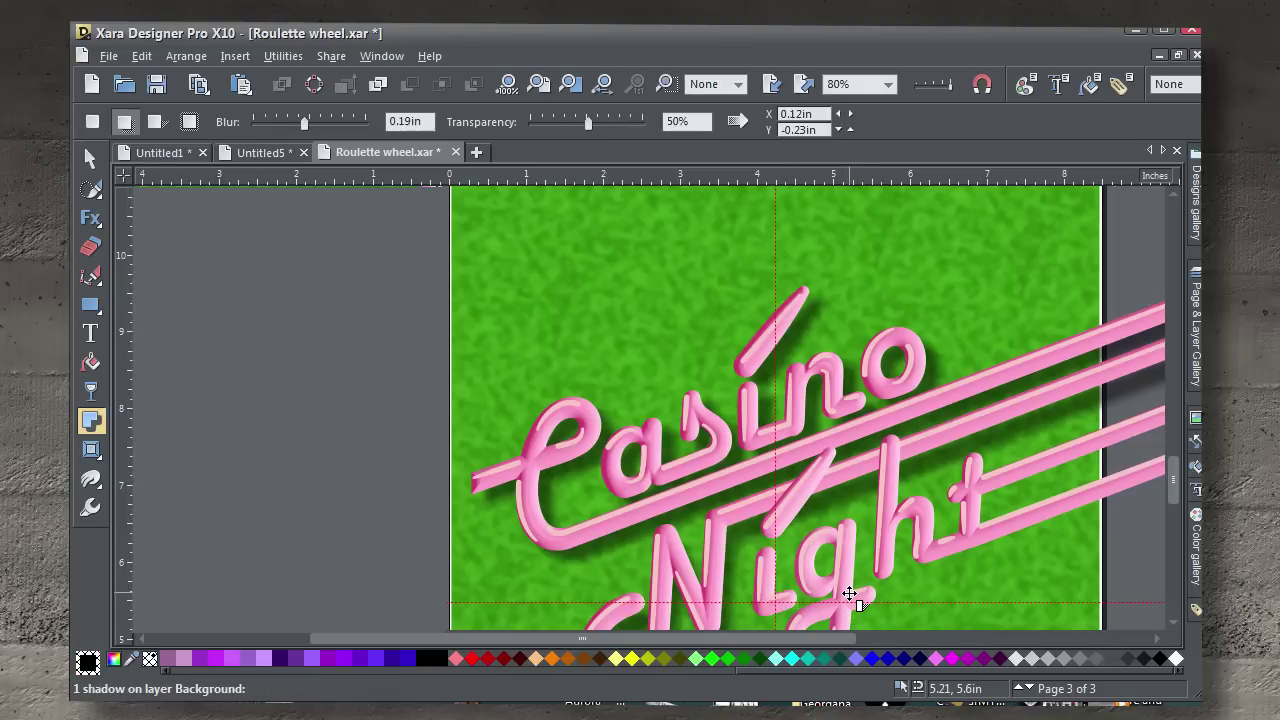
# - Paste the wall shadow attributes, offset 0.12 in and -0.23 in with 0.19 in blur and 50% transparency, onto the i of Night and its slanted accent
pyautogui.scroll(2, 849, 594)
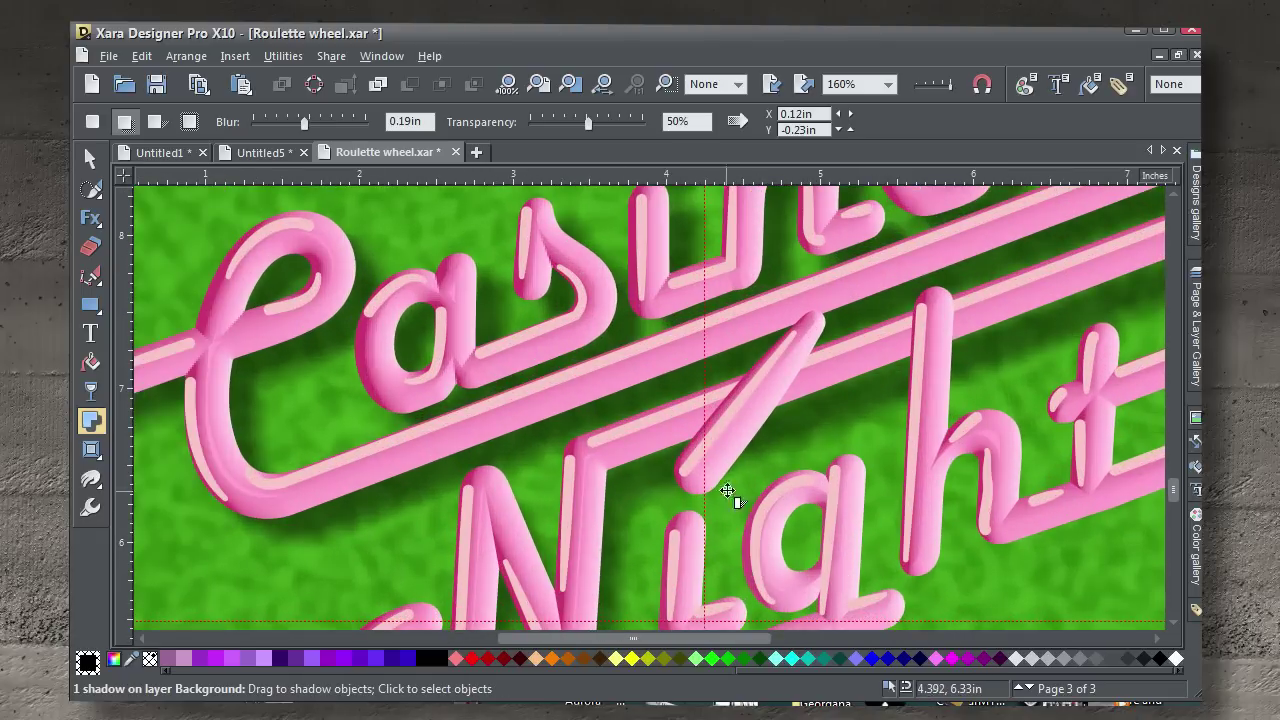
pyautogui.moveTo(731, 460); pyautogui.dragTo(731, 471)
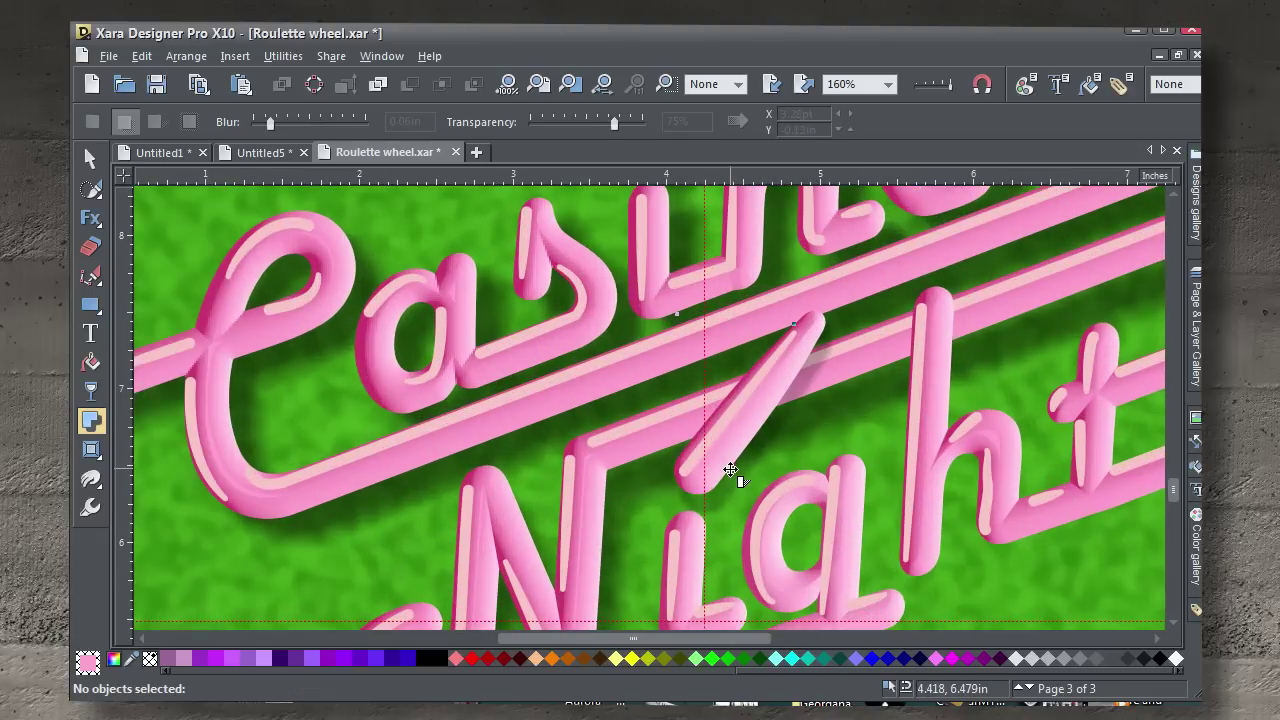
pyautogui.hotkey('ctrl', 'shift', 'a')
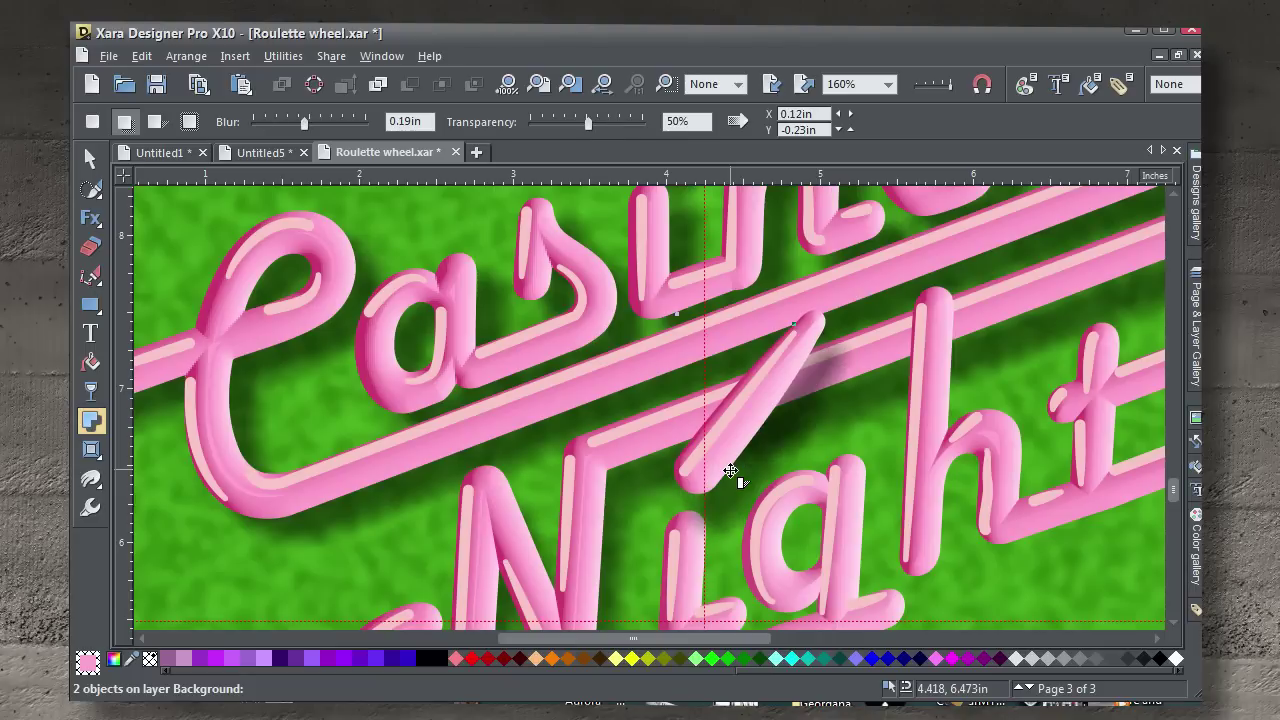
pyautogui.moveTo(697, 594); pyautogui.dragTo(697, 600)
pyautogui.click(764, 597)
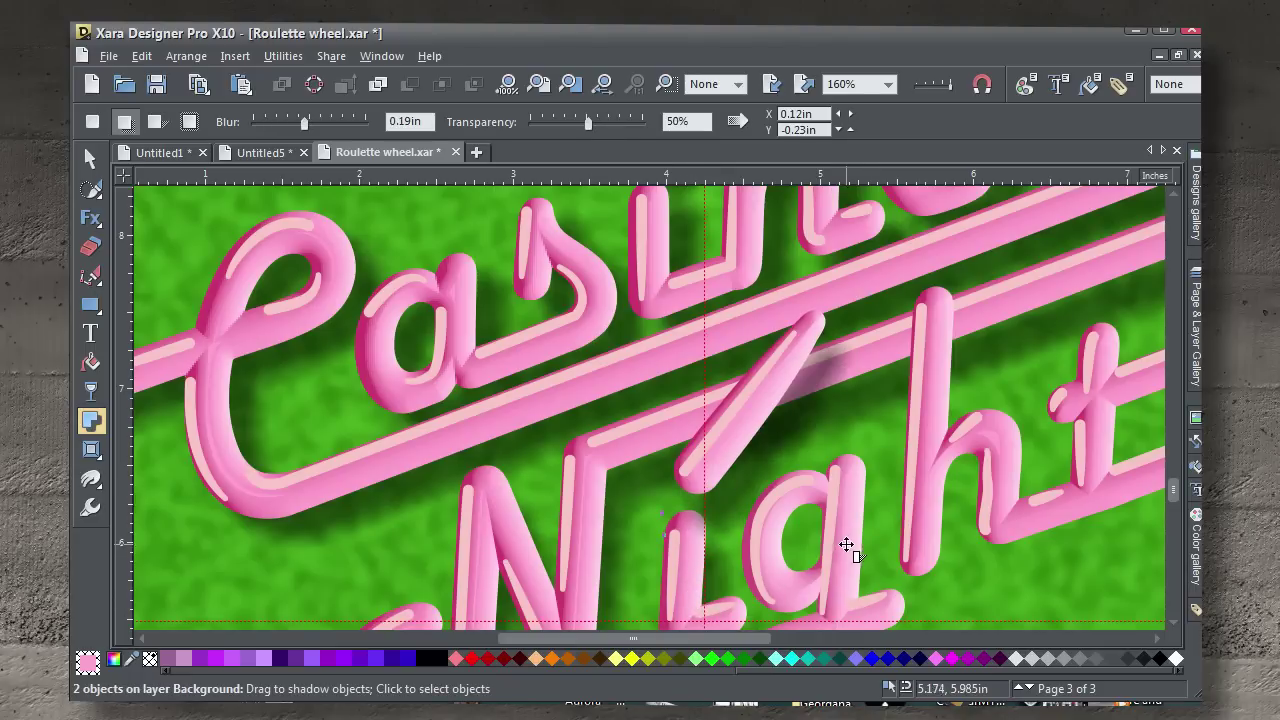
# - Paste the same wall shadow attributes onto the g, h and t of the Night lettering
pyautogui.moveTo(854, 534); pyautogui.dragTo(859, 544)
pyautogui.hotkey('ctrl', 'shift', 'a')
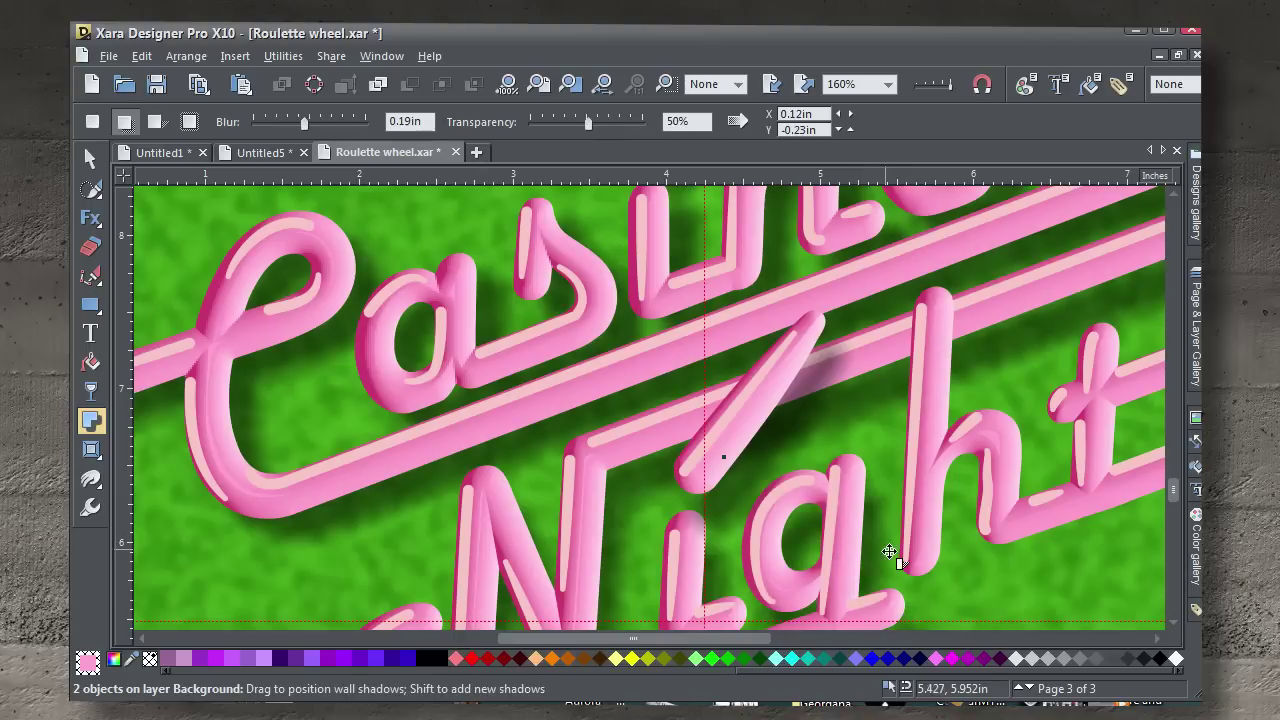
pyautogui.press('Escape')
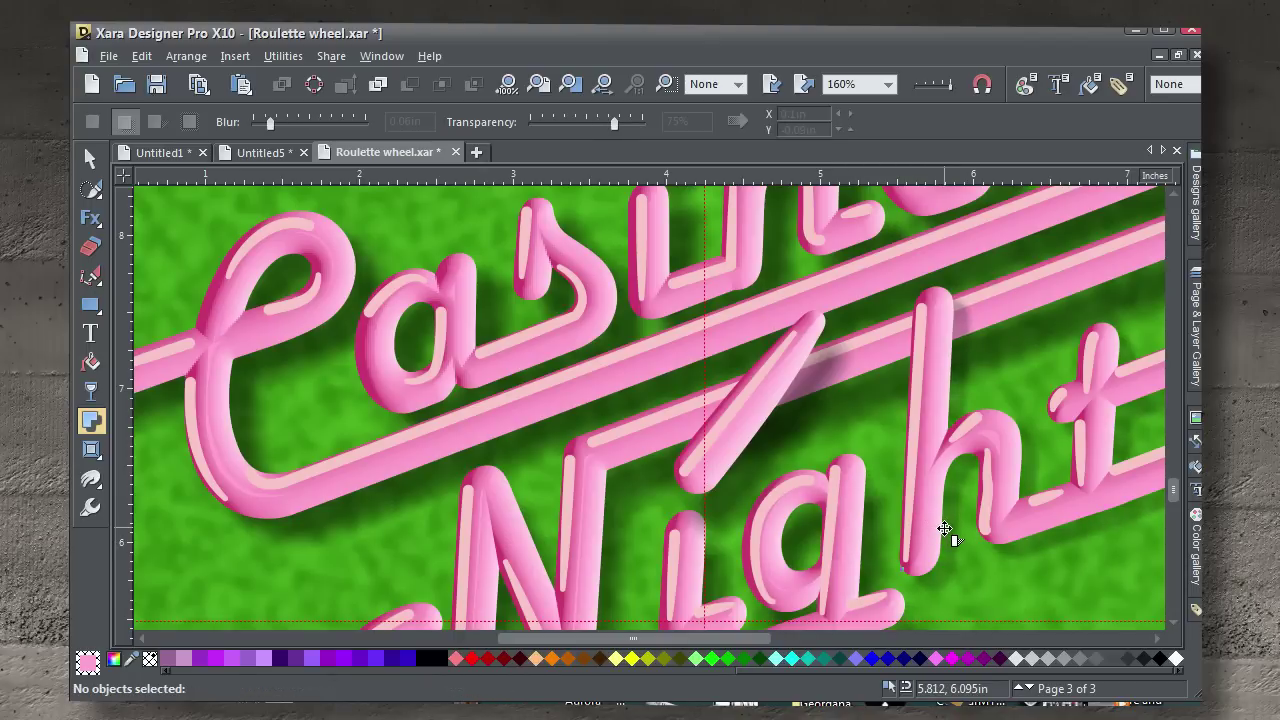
pyautogui.click(944, 529)
pyautogui.hotkey('ctrl', 'shift', 'a')
pyautogui.scroll(-2, 860, 549)
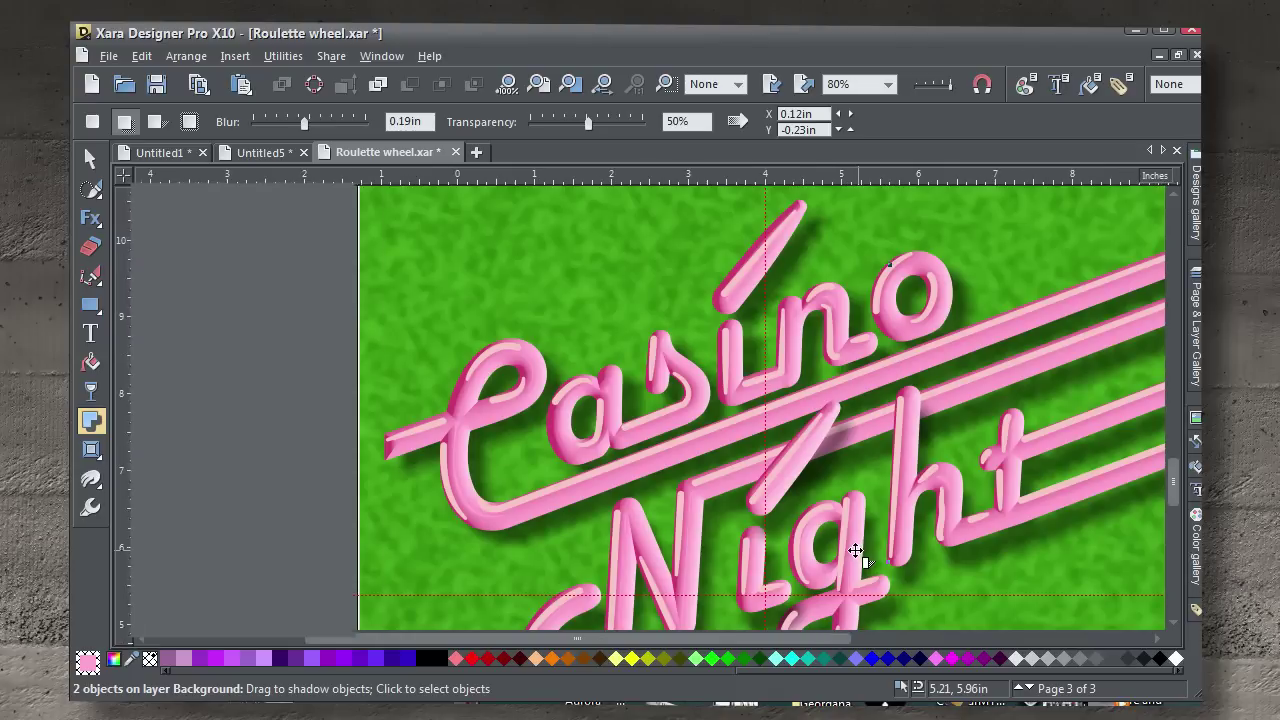
# - Move the grouped Casino Night lettering up and slightly left so its first stroke overhangs the edge of the page
pyautogui.hotkey('shift', 'F8')
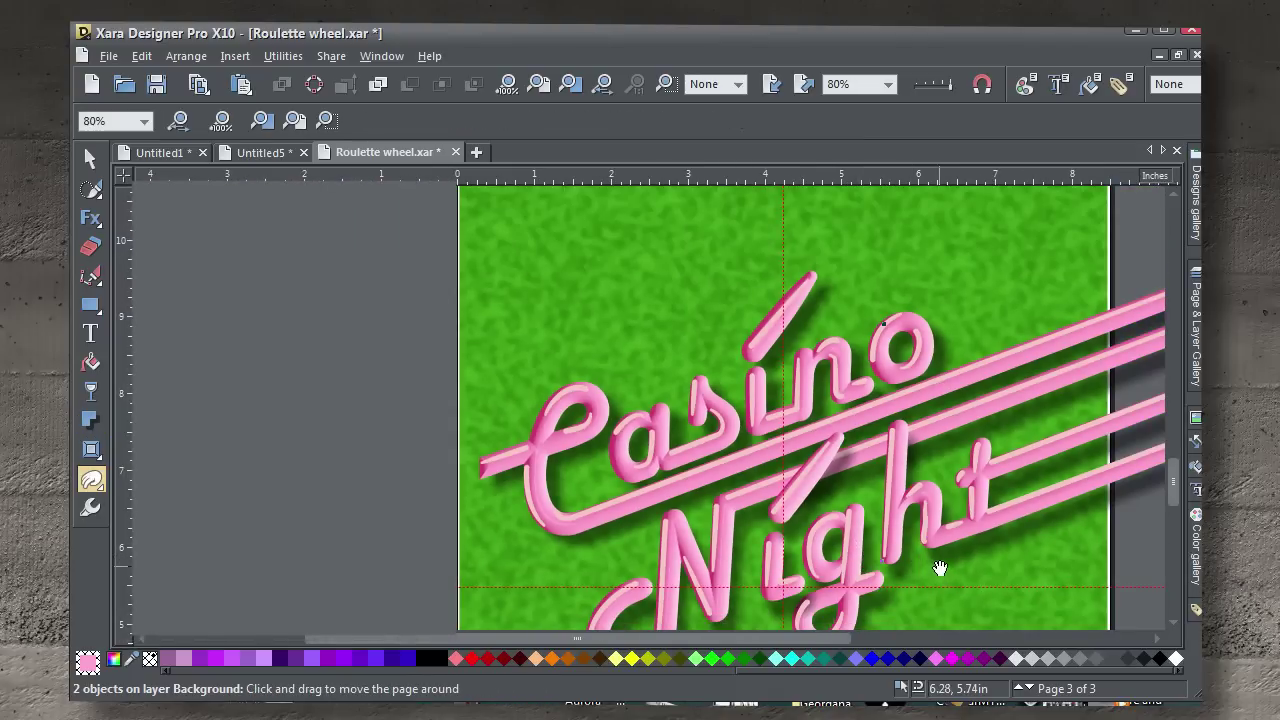
pyautogui.moveTo(937, 566); pyautogui.dragTo(855, 510)
pyautogui.hotkey('ctrl', 'F2')
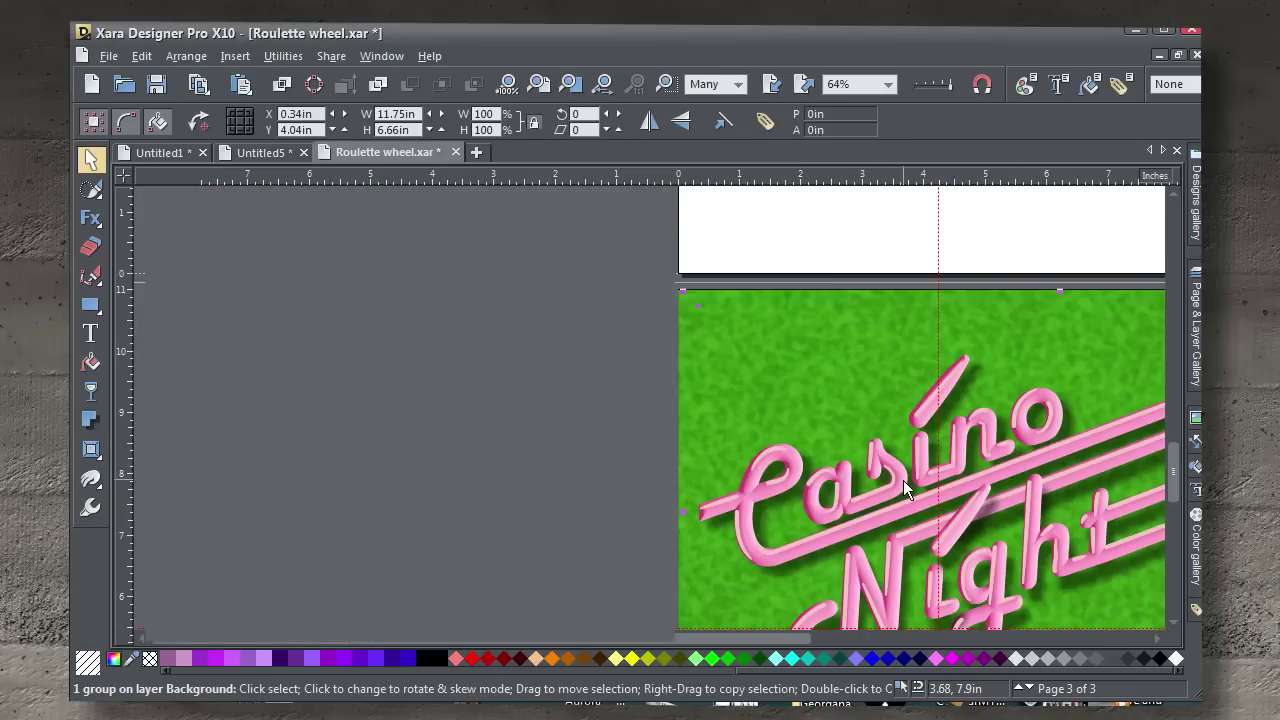
pyautogui.moveTo(903, 480); pyautogui.dragTo(864, 393)
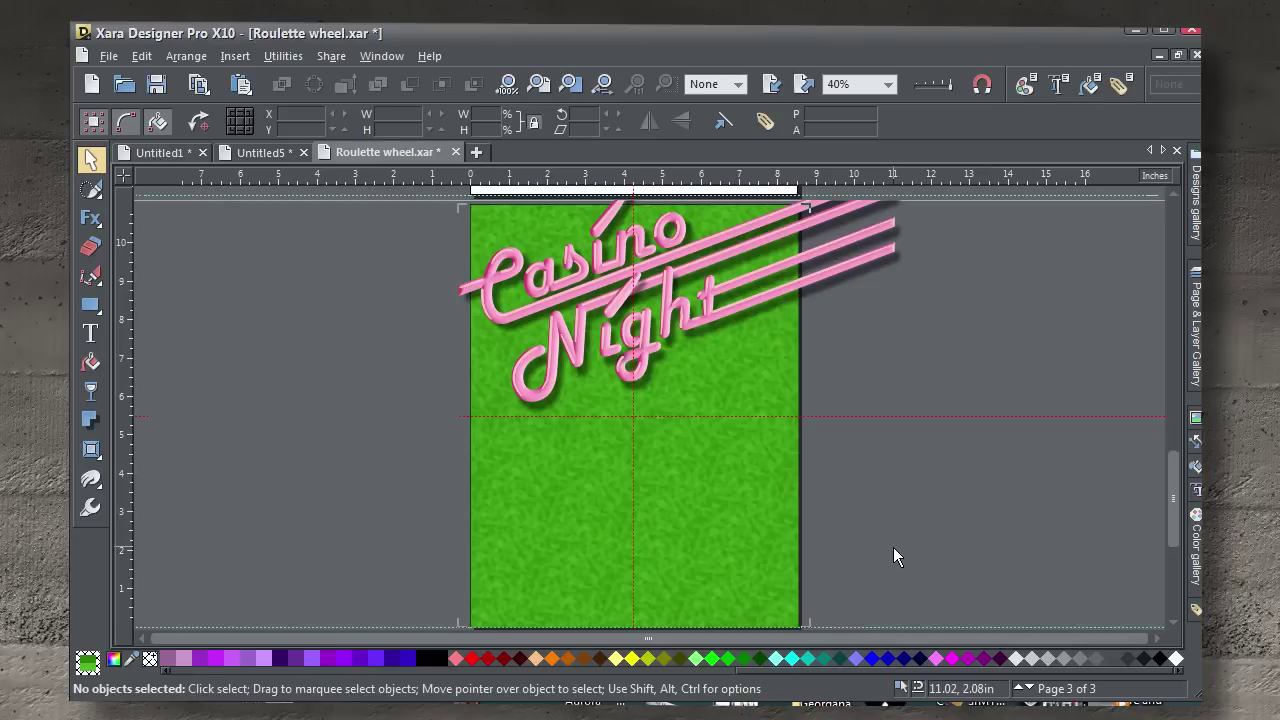
# - Paste the 7.4 in red and black roulette ring behind the Casino Night lettering and lower it to about Y 1.51 in
pyautogui.hotkey('ctrl', 'v')
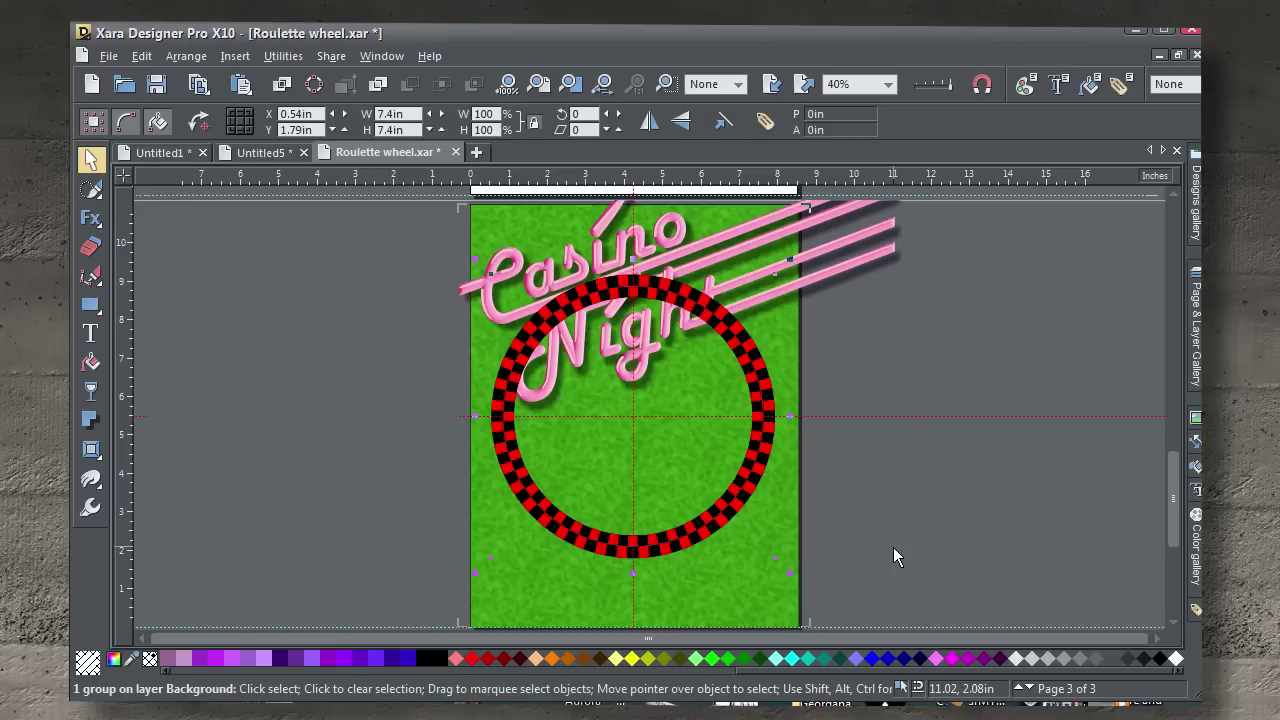
pyautogui.hotkey('ctrl', 'shift', 'b')
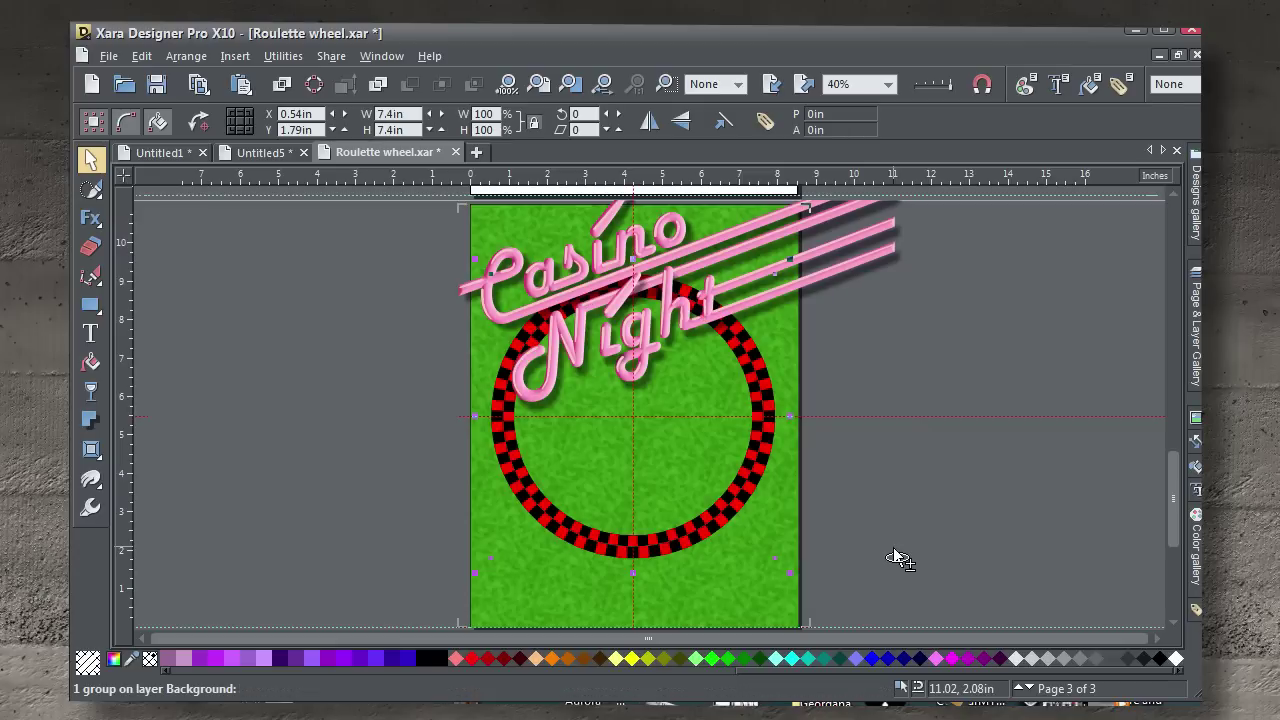
pyautogui.moveTo(733, 507); pyautogui.dragTo(735, 517)
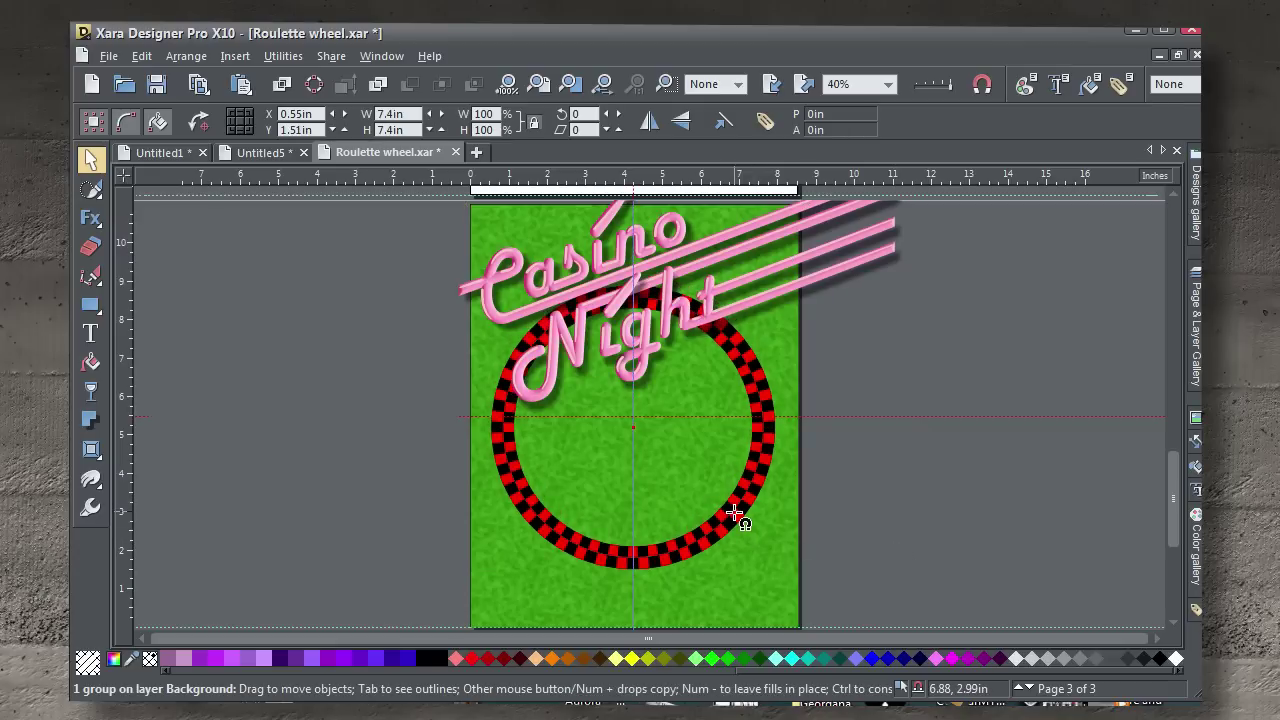
# - Draw a circle about 6.4 in across, centred in the roulette ring so it covers the ring's opening
pyautogui.scroll(1, 724, 505)
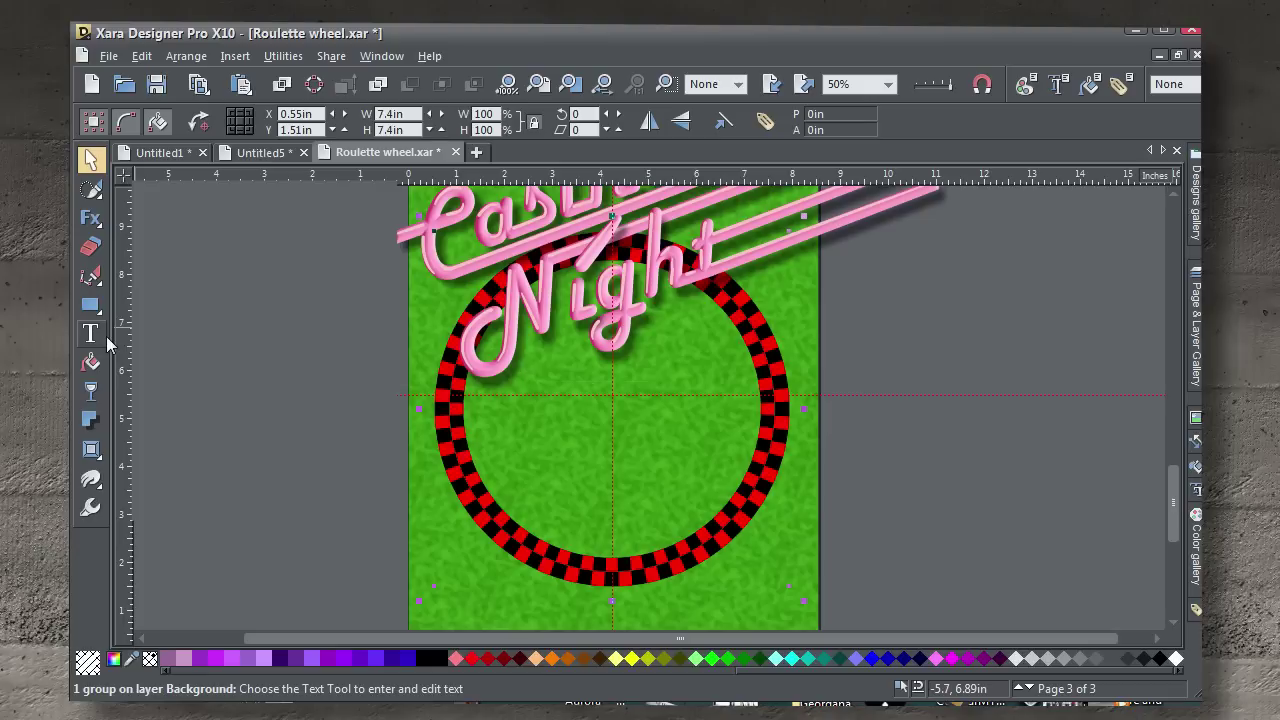
pyautogui.click(94, 312)
pyautogui.click(125, 306)
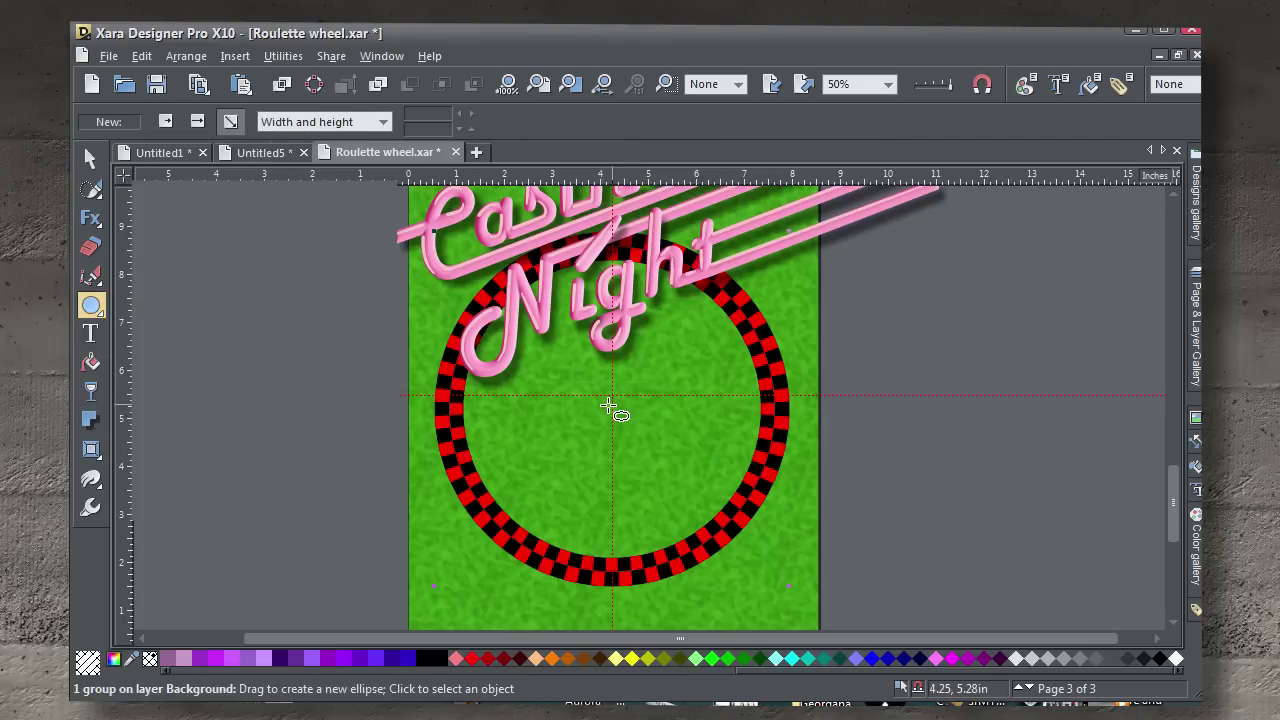
pyautogui.moveTo(652, 300); pyautogui.dragTo(705, 208)
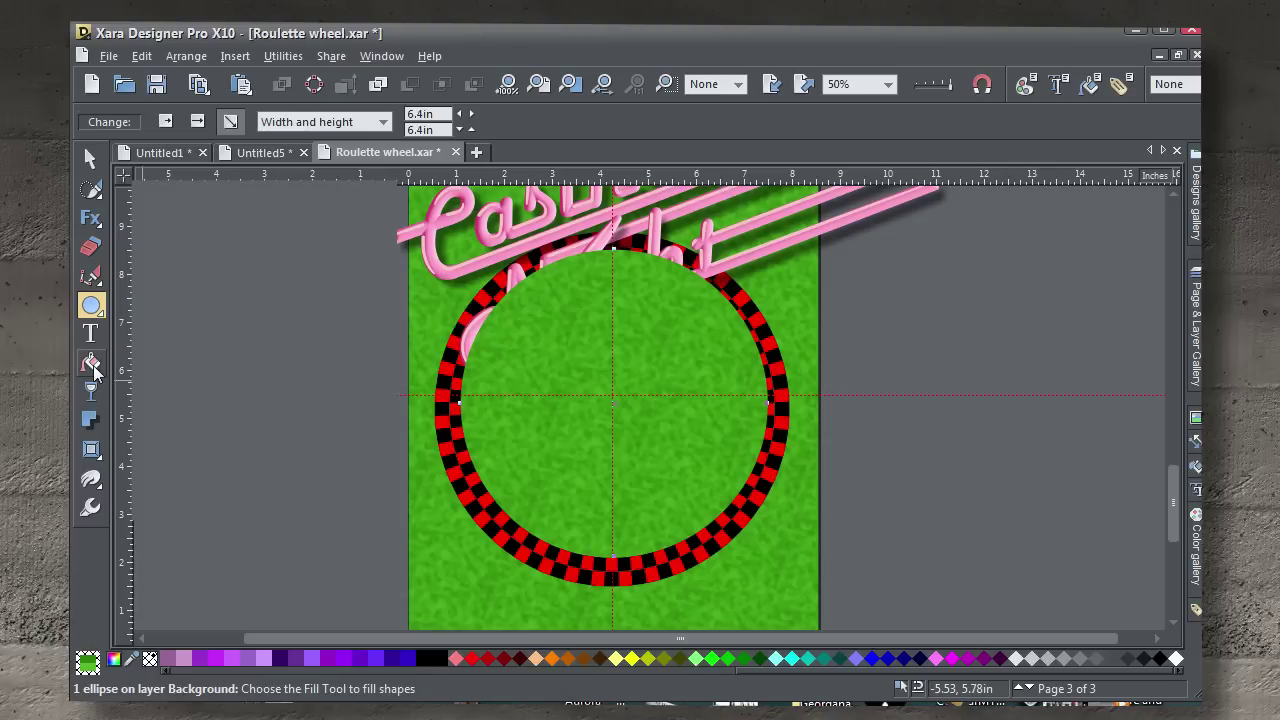
# - Give the circle a flat white fill and arrange it behind the ring and lettering but in front of the felt
pyautogui.click(91, 365)
pyautogui.click(178, 121)
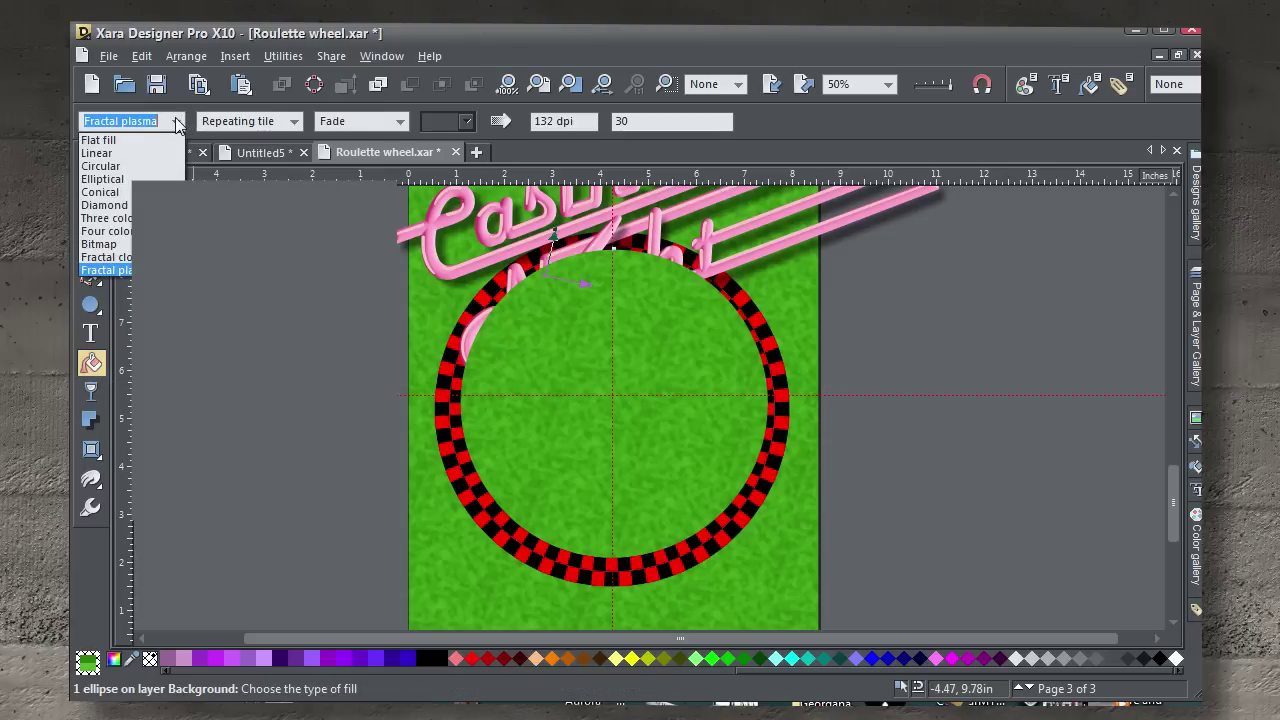
pyautogui.click(155, 139)
pyautogui.moveTo(165, 672); pyautogui.dragTo(276, 678)
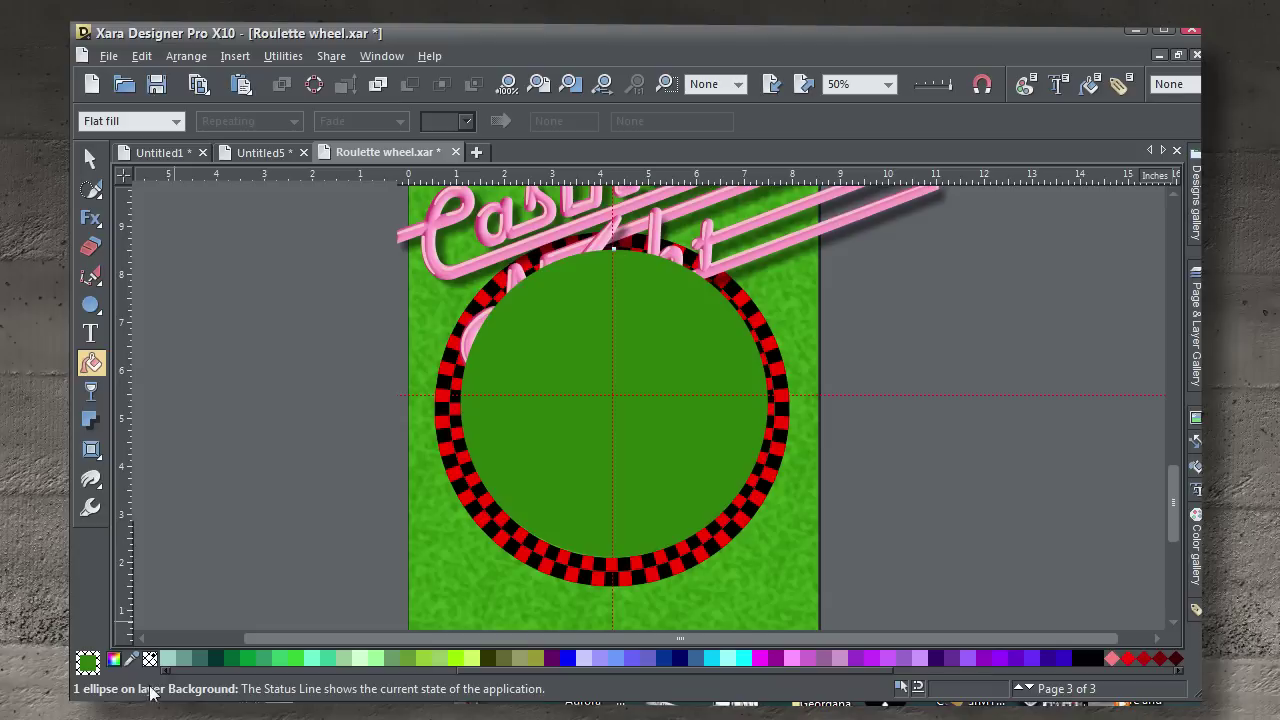
pyautogui.moveTo(161, 673); pyautogui.dragTo(161, 673)
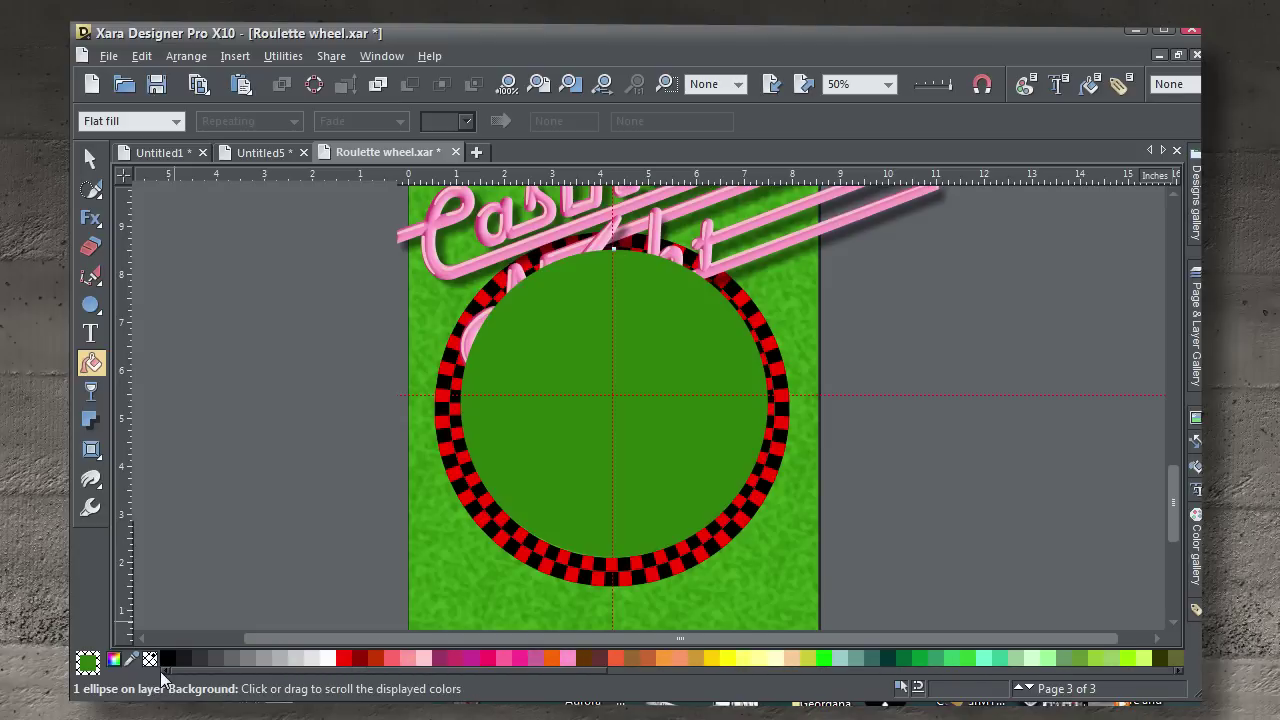
pyautogui.click(329, 660)
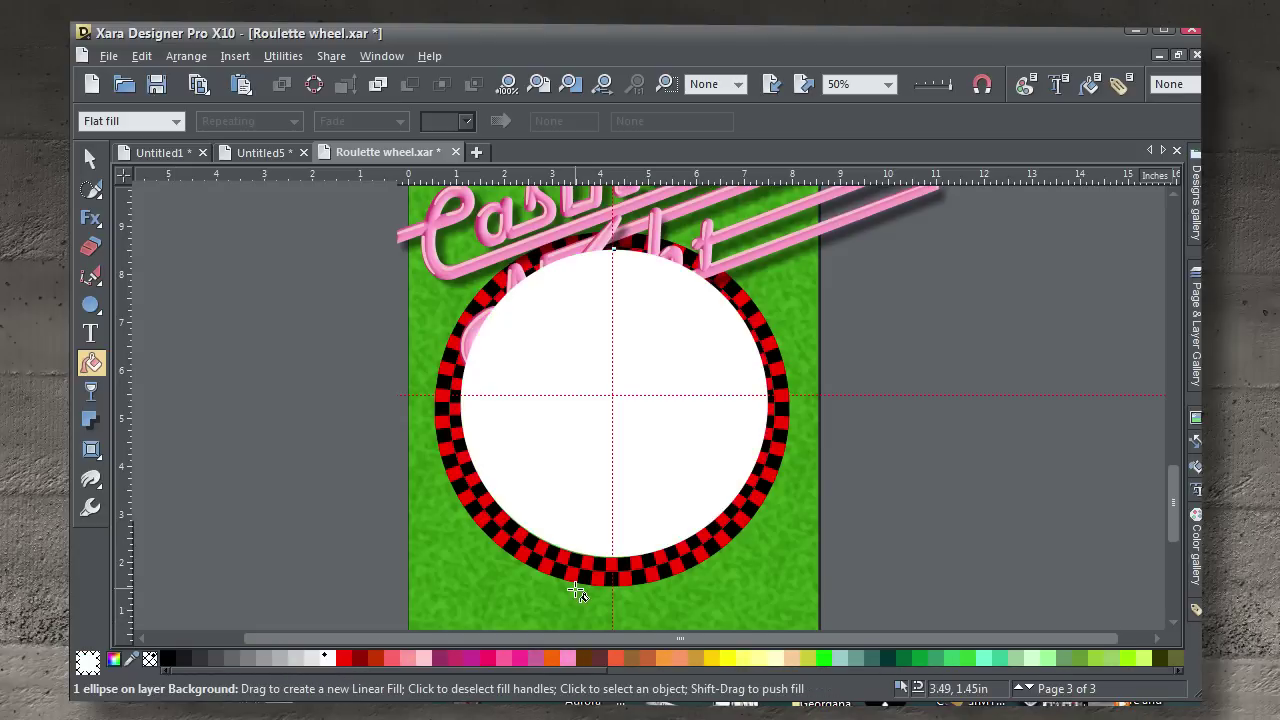
pyautogui.hotkey('ctrl', 'b')
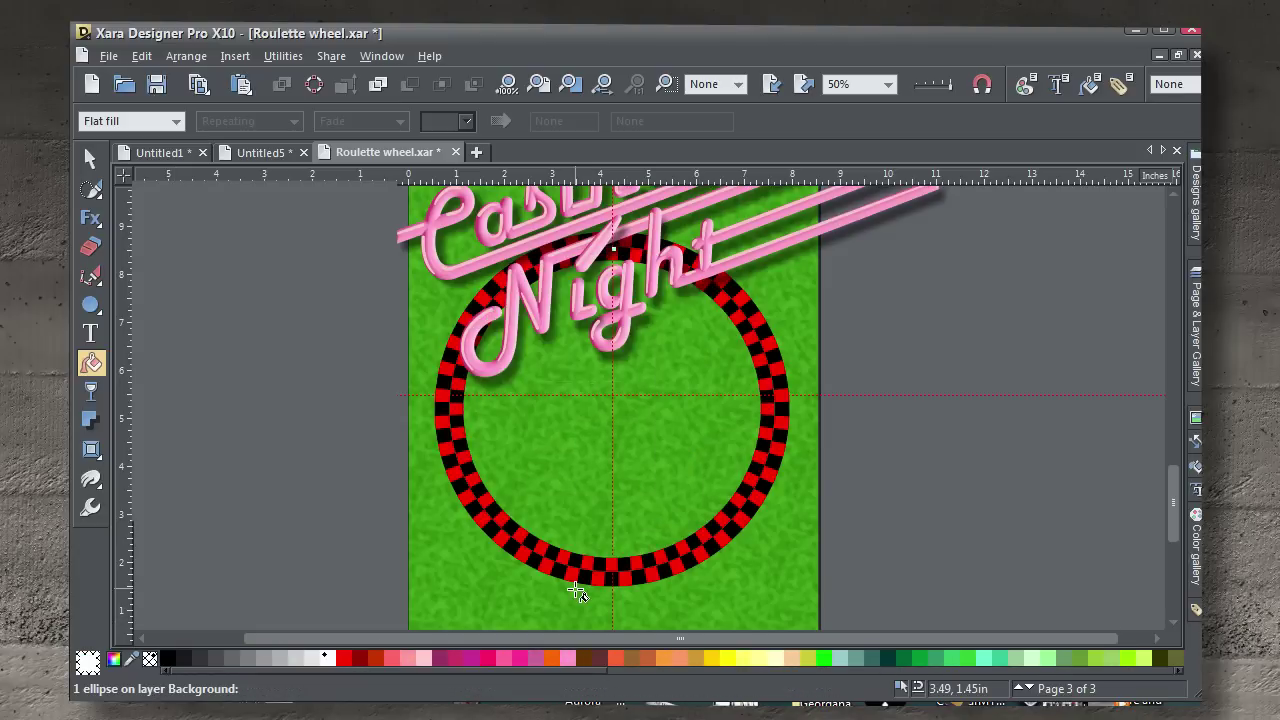
pyautogui.hotkey('ctrl', 'y')
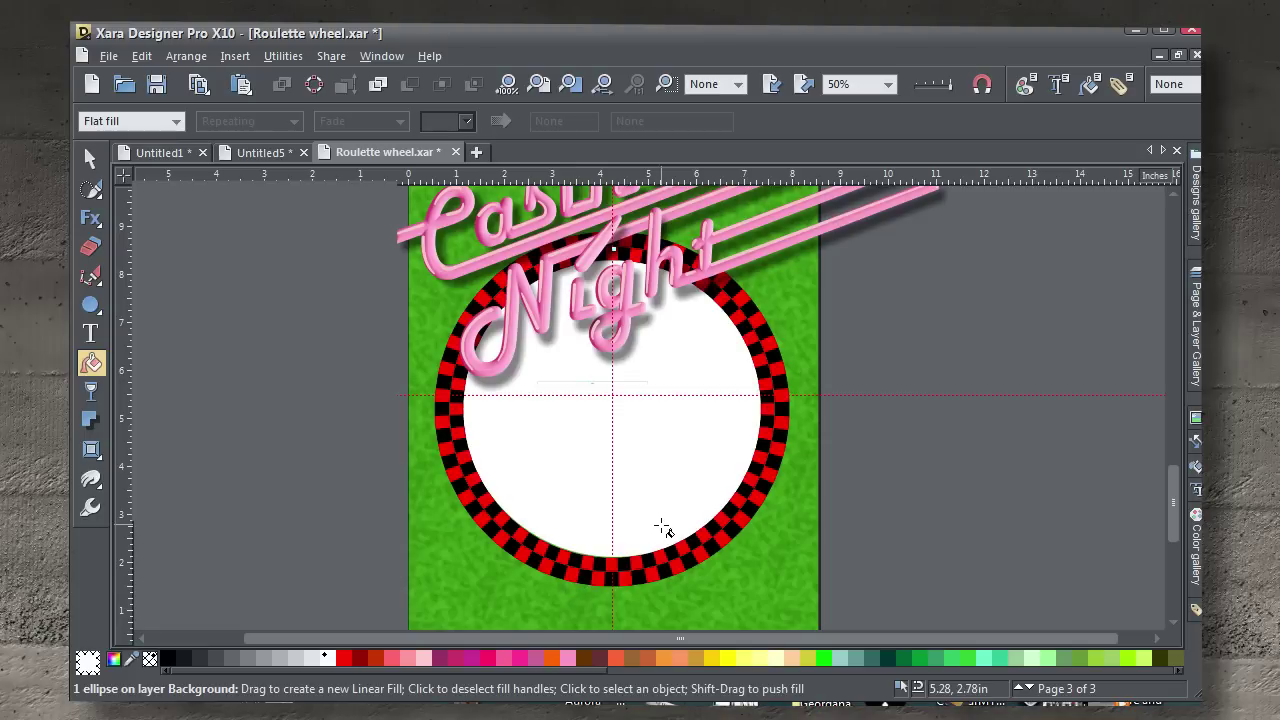
pyautogui.moveTo(663, 528); pyautogui.dragTo(677, 604)
pyautogui.scroll(1, 659, 568)
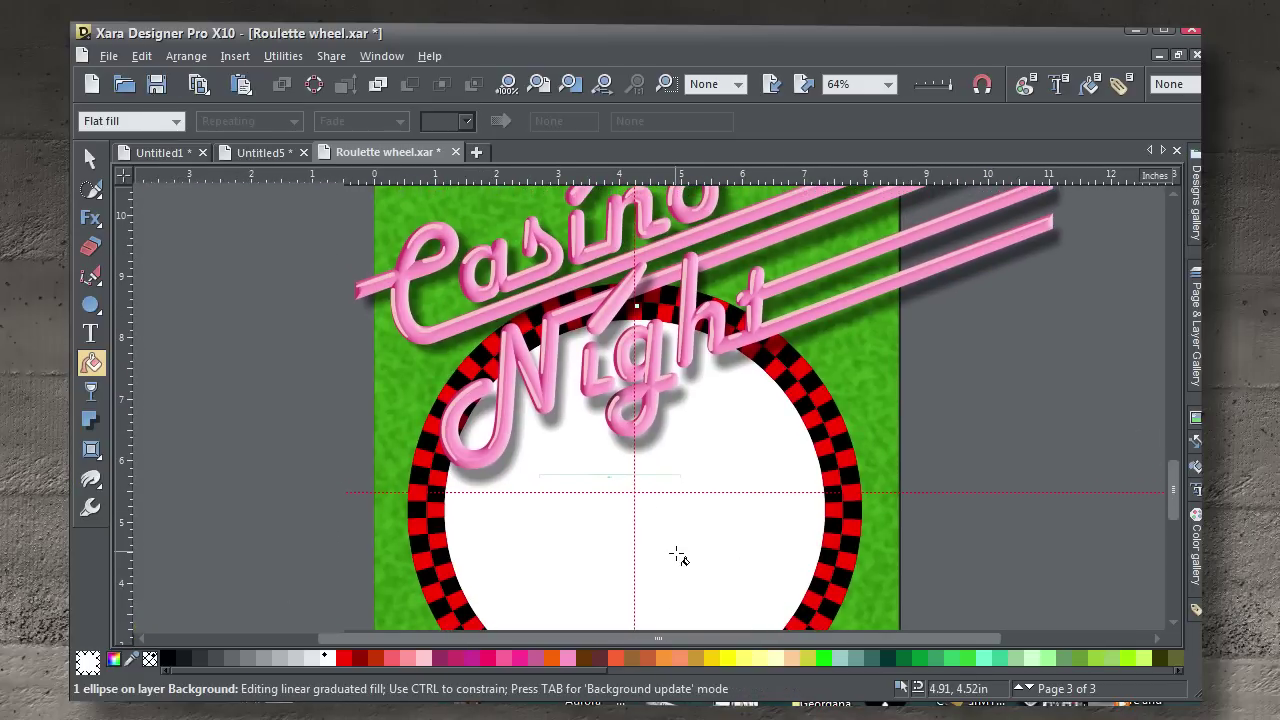
pyautogui.moveTo(677, 557); pyautogui.dragTo(676, 553)
pyautogui.hotkey('ctrl', 'z')
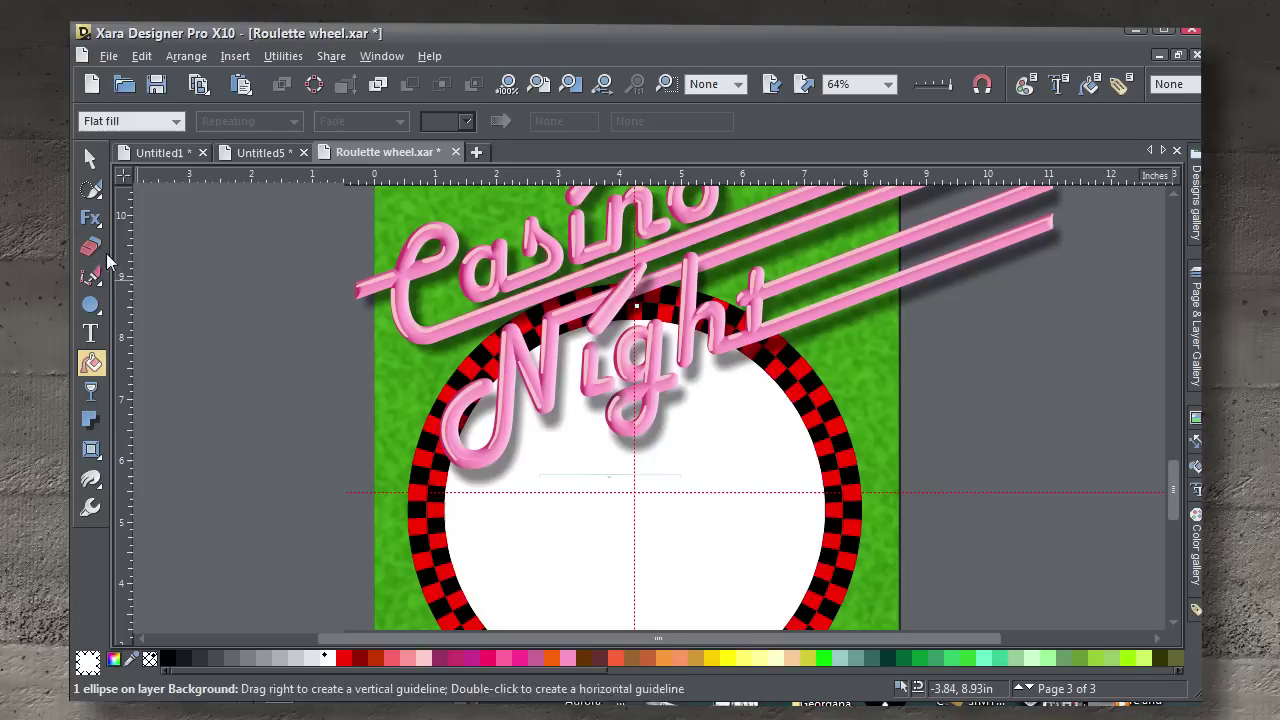
# - Deselect the white circle and check how the lettering overlaps the roulette ring on the felt page
pyautogui.click(91, 160)
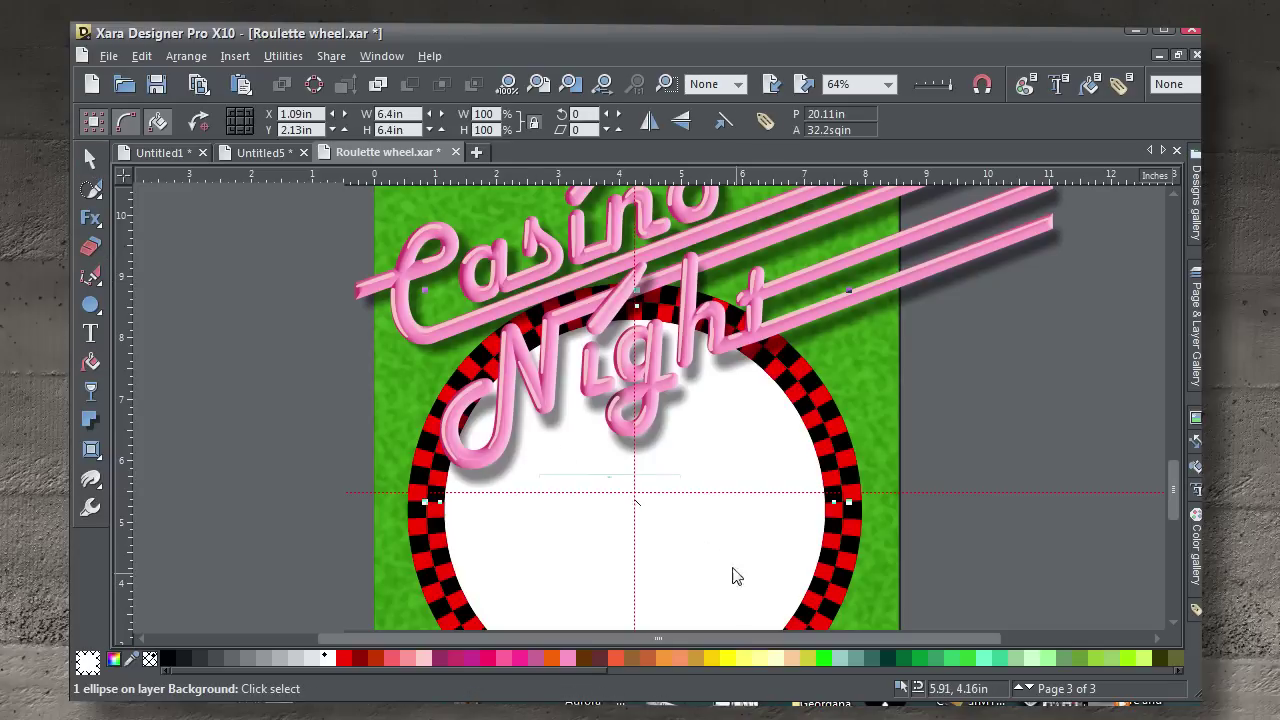
pyautogui.hotkey('alt', 'x')
pyautogui.moveTo(716, 533); pyautogui.dragTo(694, 490)
pyautogui.scroll(-1, 699, 568)
pyautogui.hotkey('shift', 'F8')
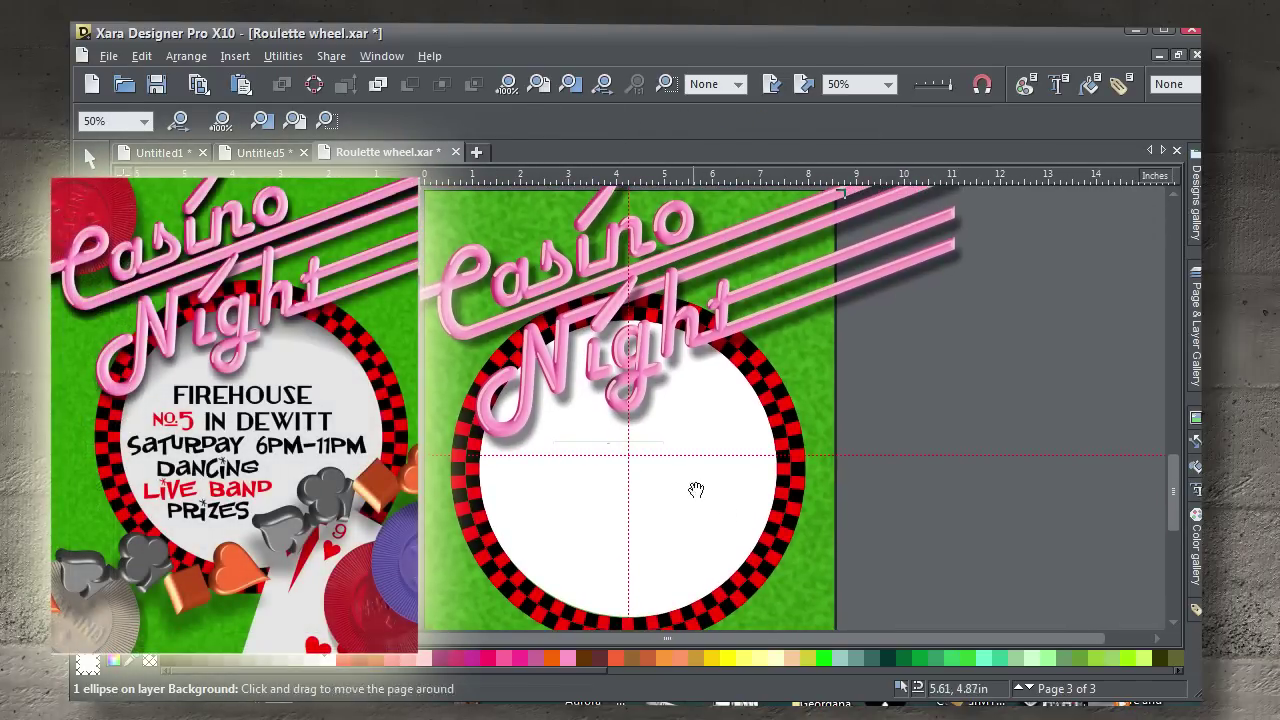
pyautogui.click(964, 575)
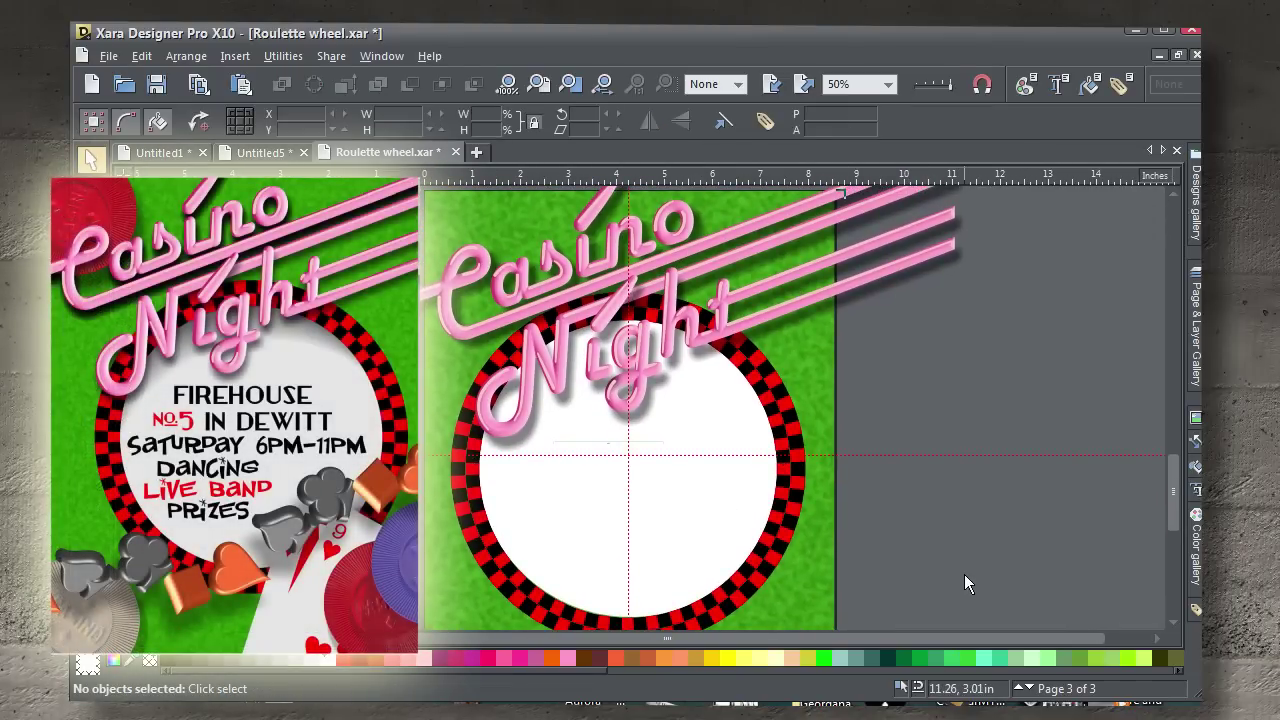